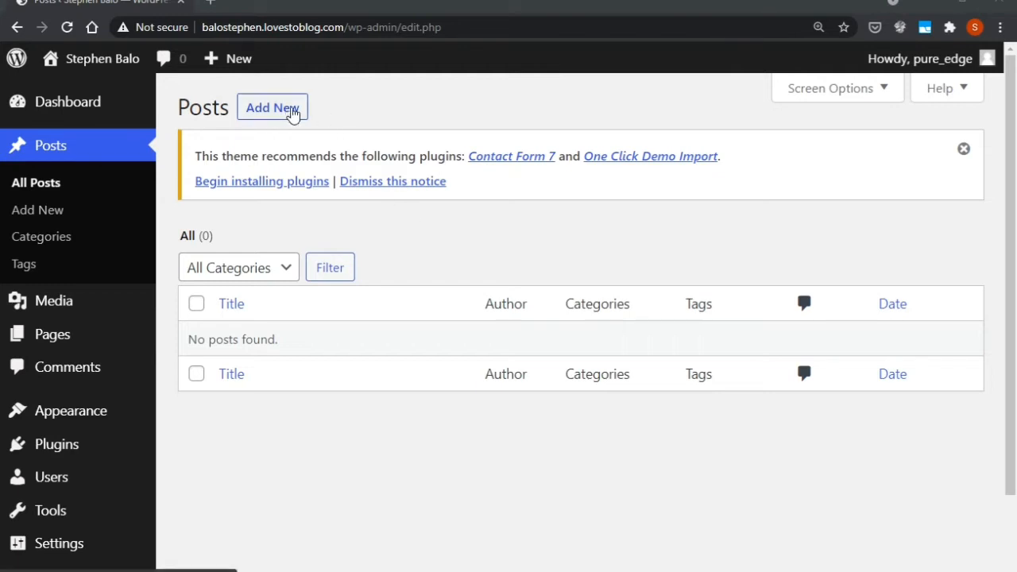
- Start a new post and go through all pages of the block editor's welcome guide until it closes
left_click(292, 115)
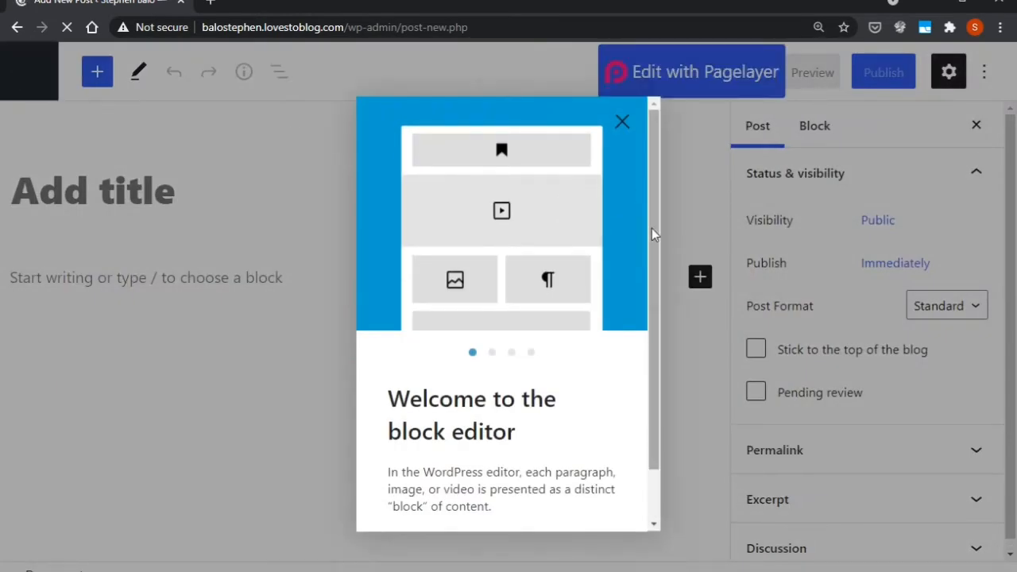
left_click_drag(652, 228, 656, 267)
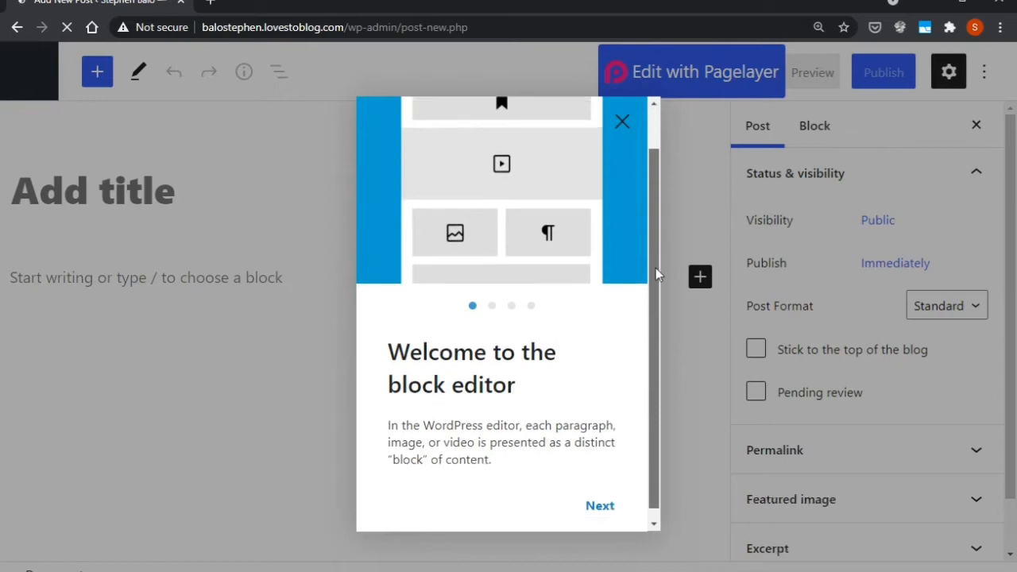
scroll(465, 262, "down", 1)
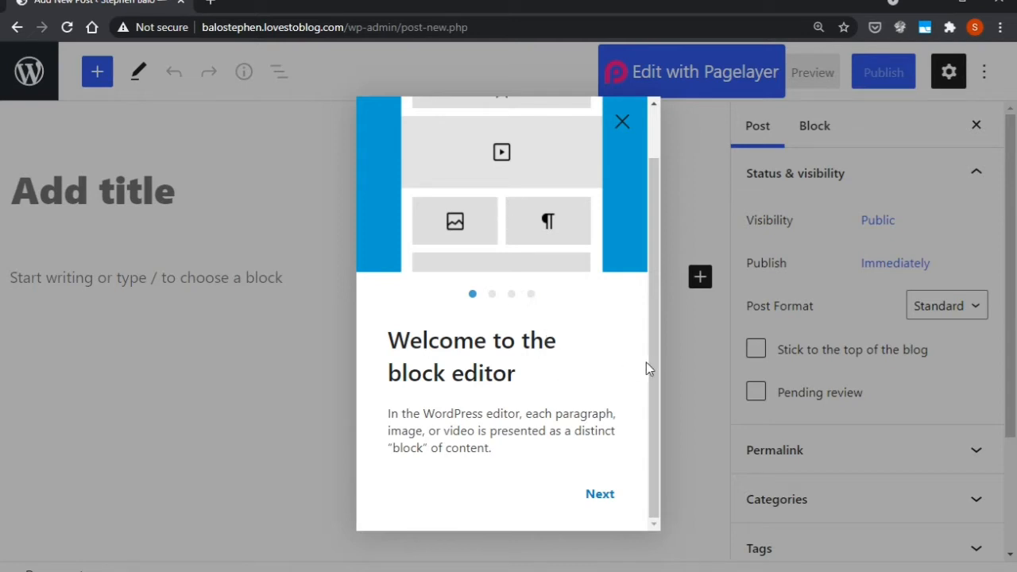
left_click_drag(654, 366, 662, 389)
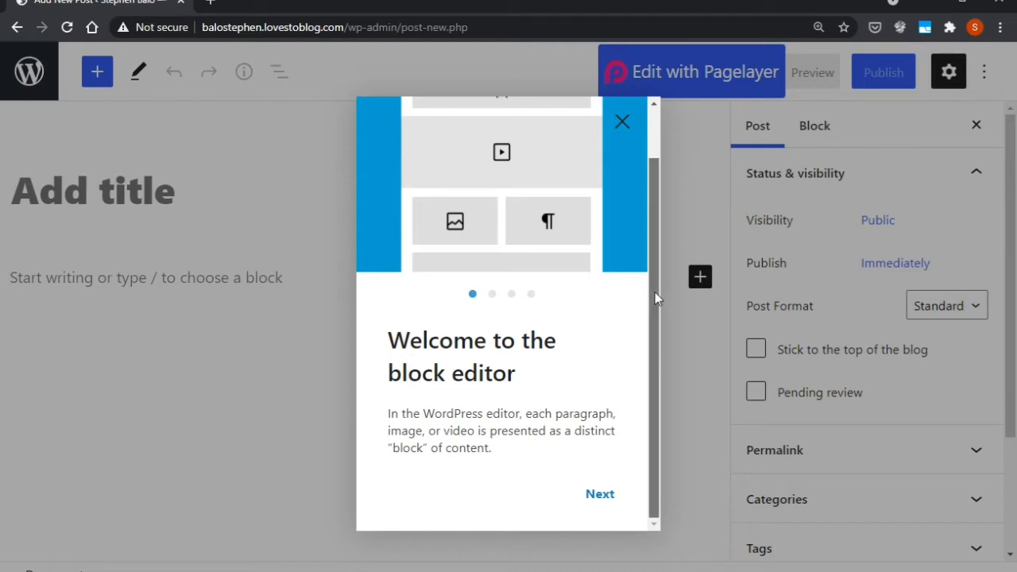
left_click_drag(655, 291, 655, 260)
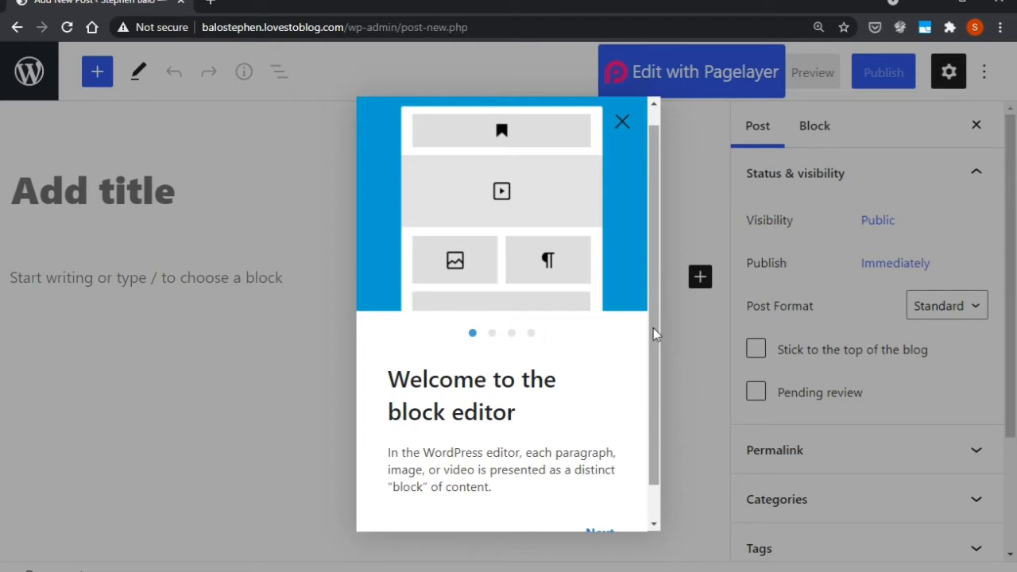
left_click_drag(653, 328, 653, 342)
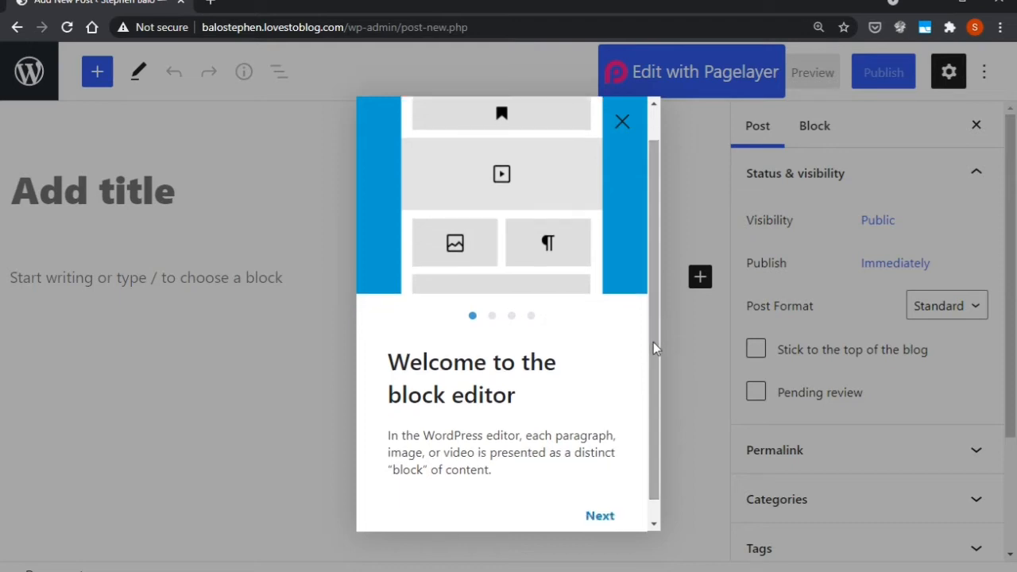
left_click_drag(654, 198, 654, 169)
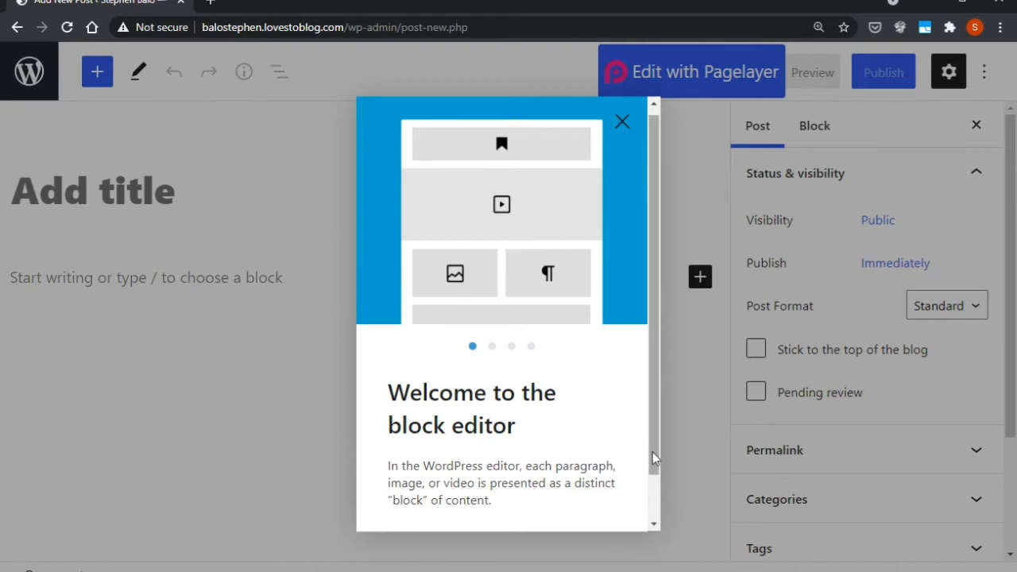
left_click_drag(652, 453, 664, 508)
left_click(609, 501)
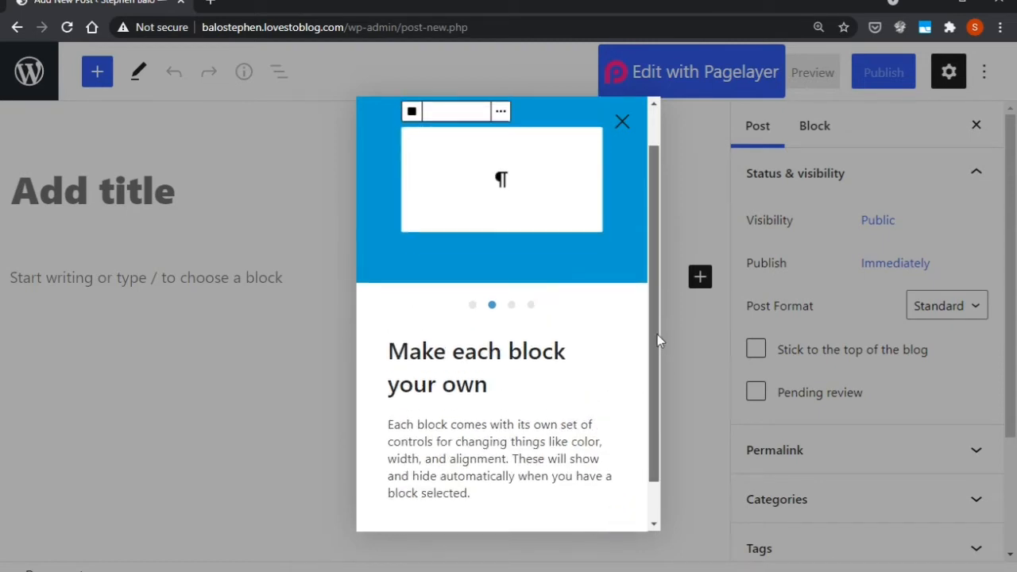
left_click_drag(657, 334, 666, 380)
left_click(606, 500)
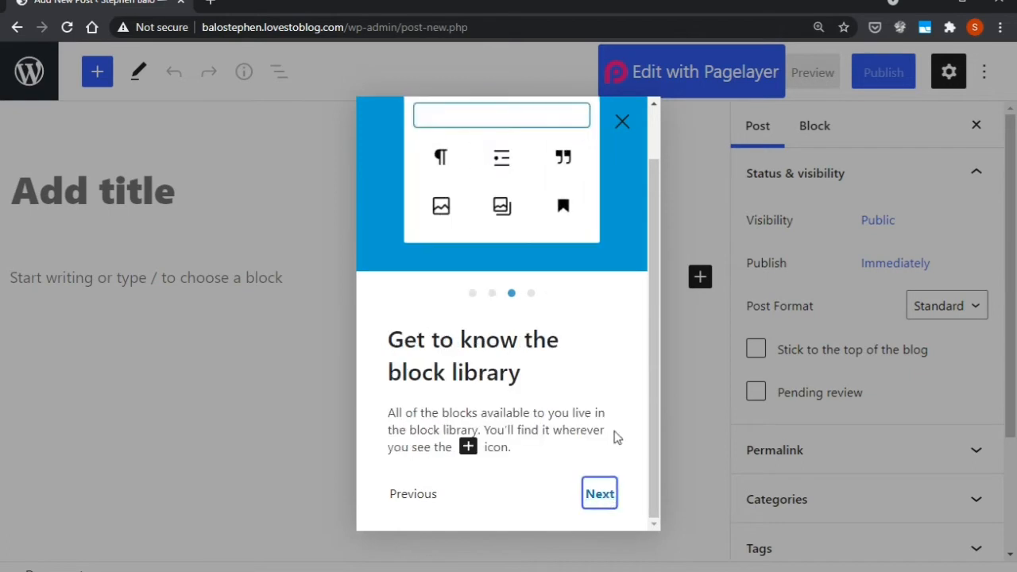
left_click(601, 492)
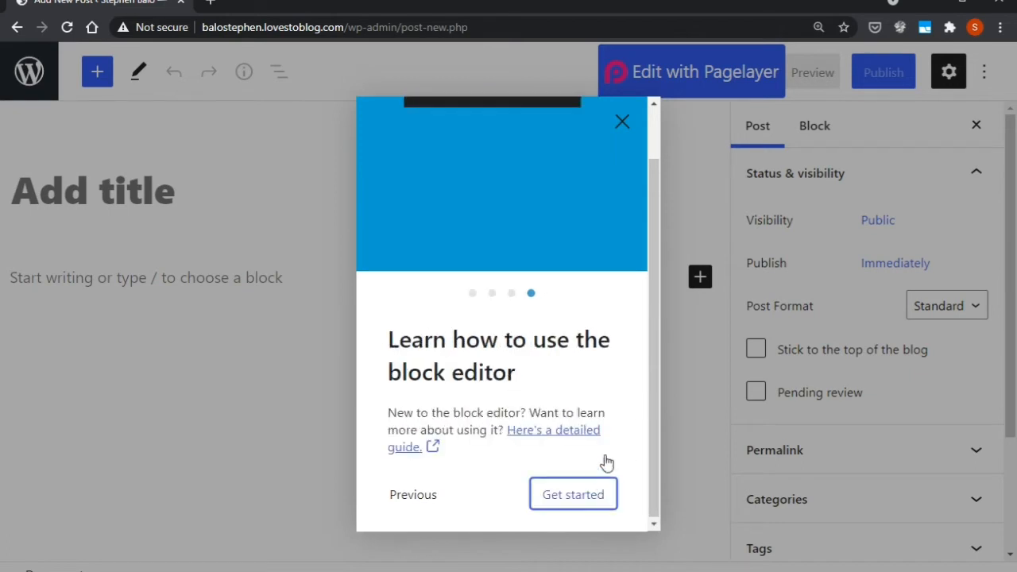
left_click(597, 500)
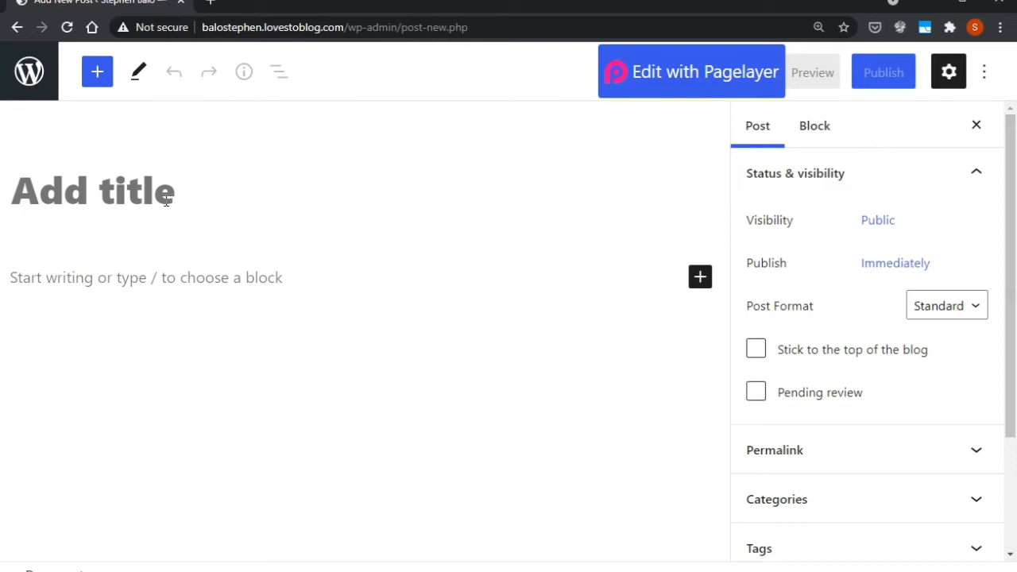
- Enter "Sample Title" as the title of the new post
left_click(166, 202)
type("Sampl")
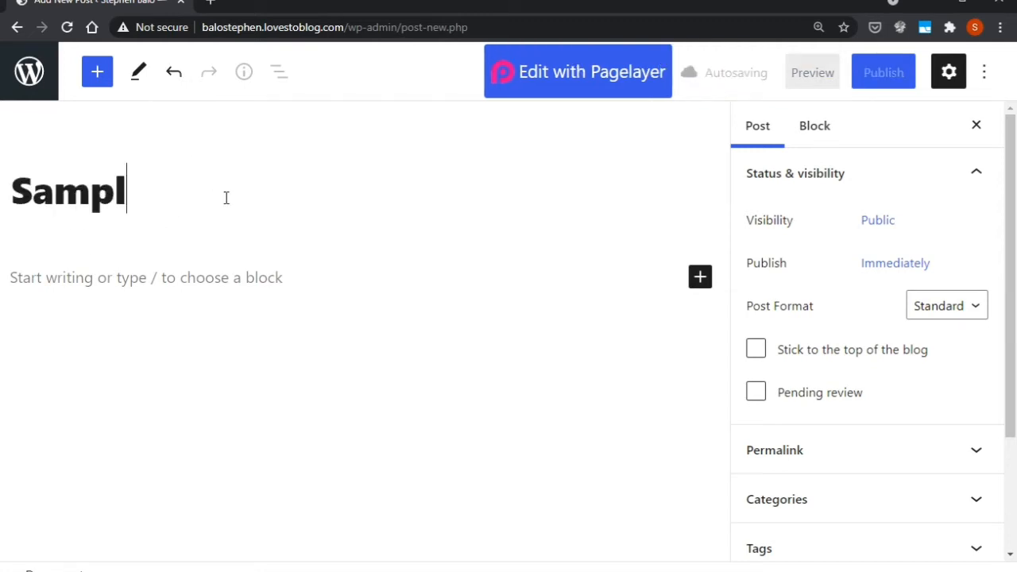
type("e Title")
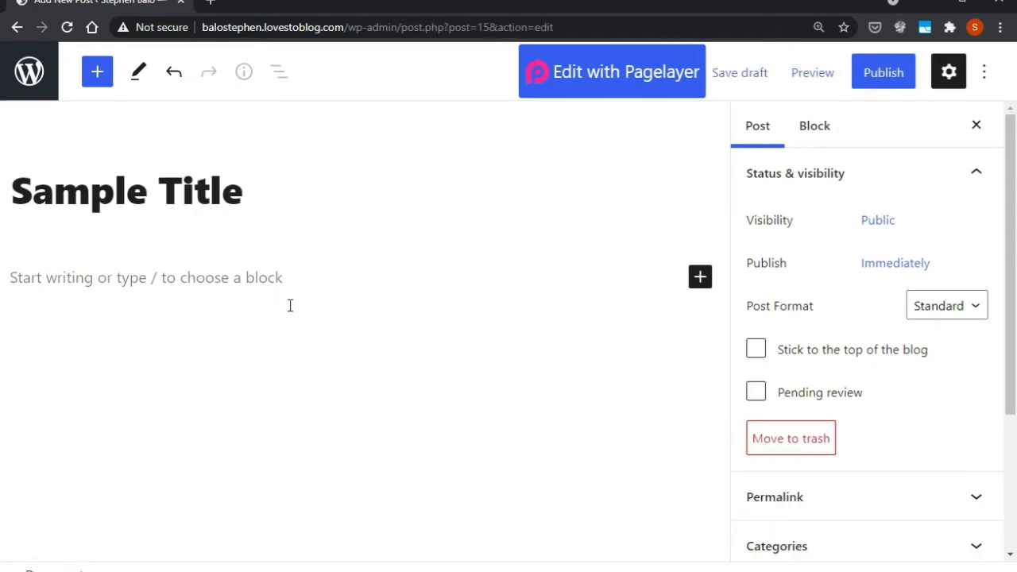
- Write "paragraph block" in a paragraph below the title and place the cursor at the end of the text
left_click(273, 280)
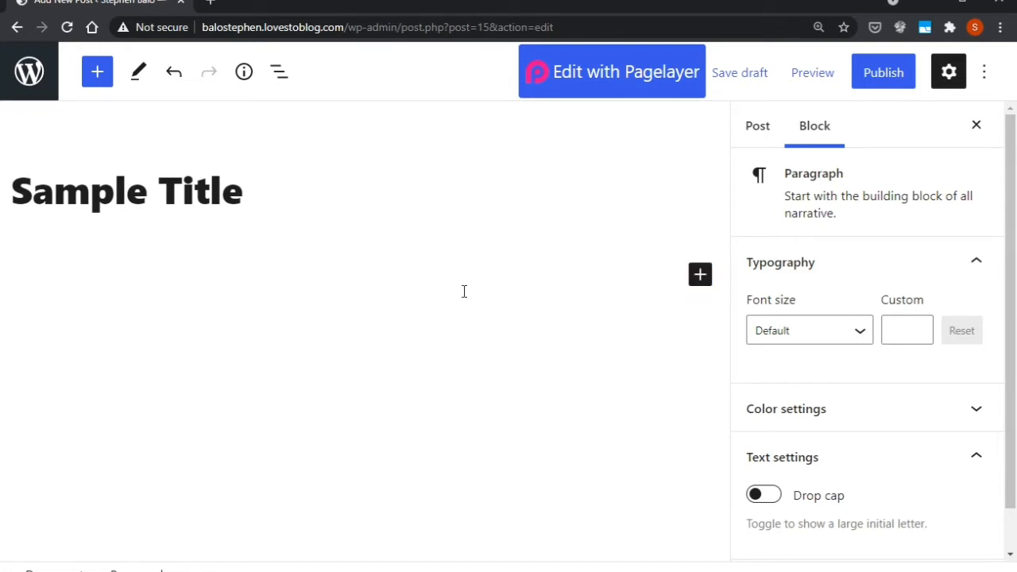
left_click(701, 276)
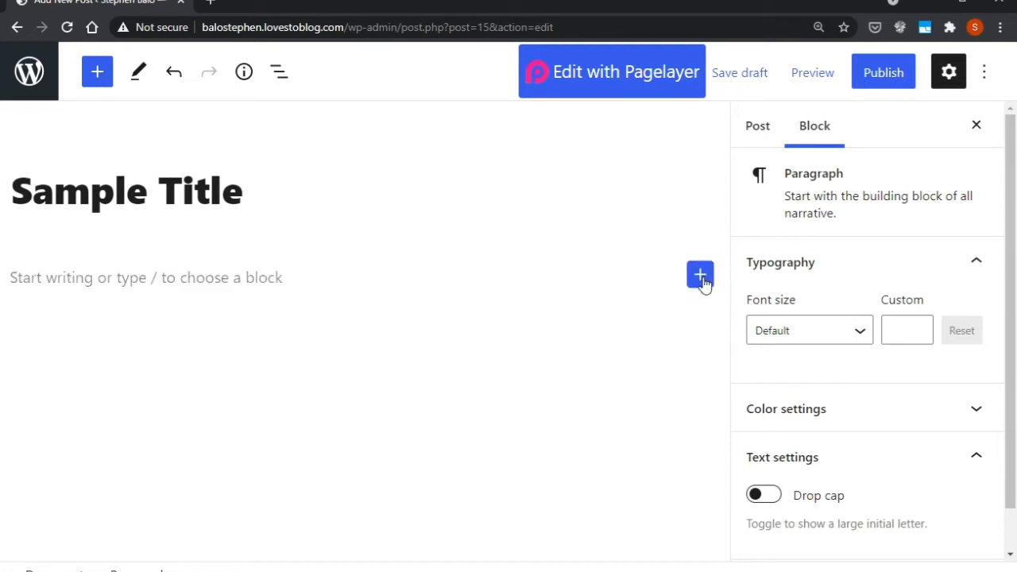
left_click(270, 278)
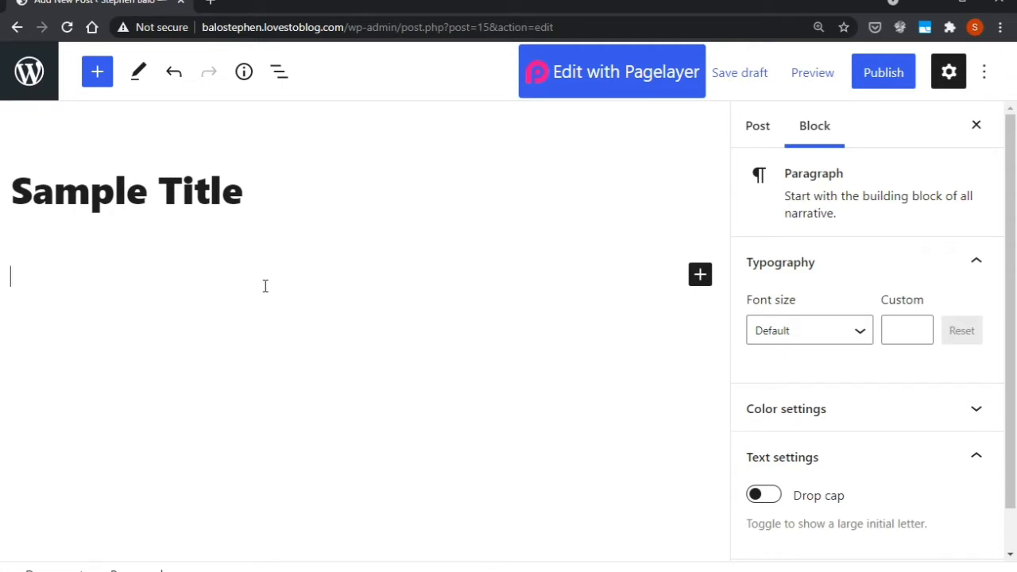
type("para")
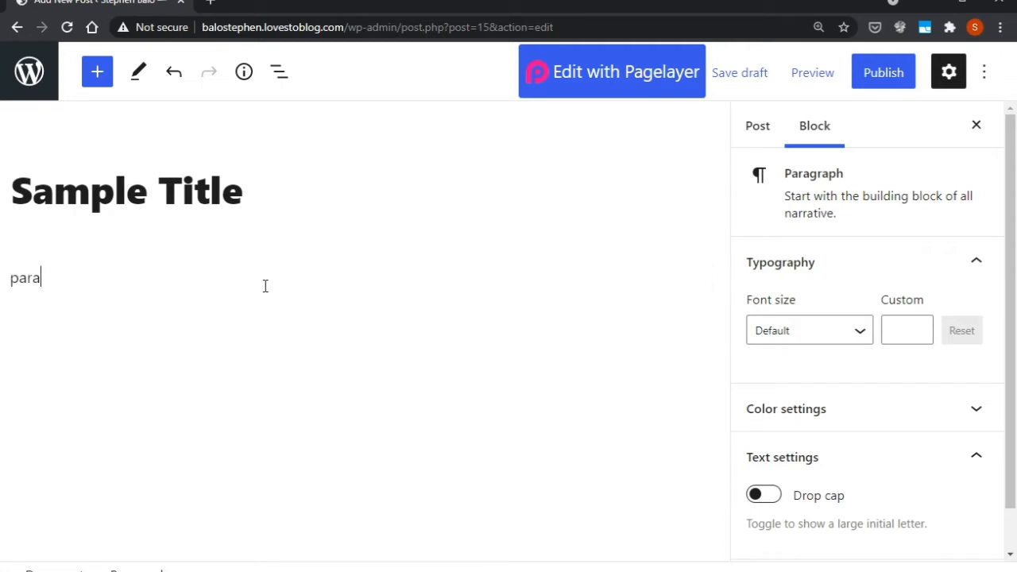
type("graph")
type("block")
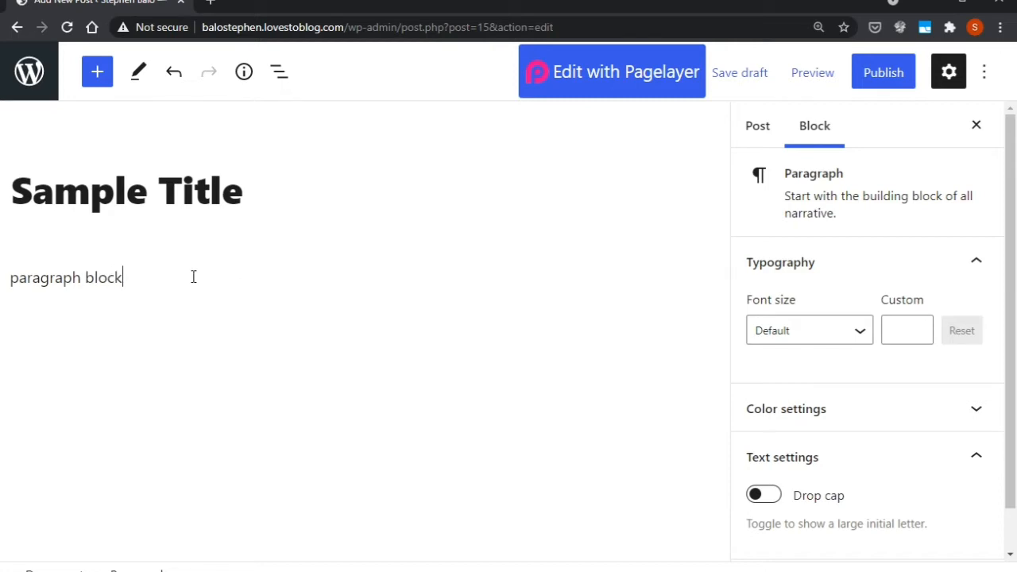
left_click(60, 283)
left_click(136, 277)
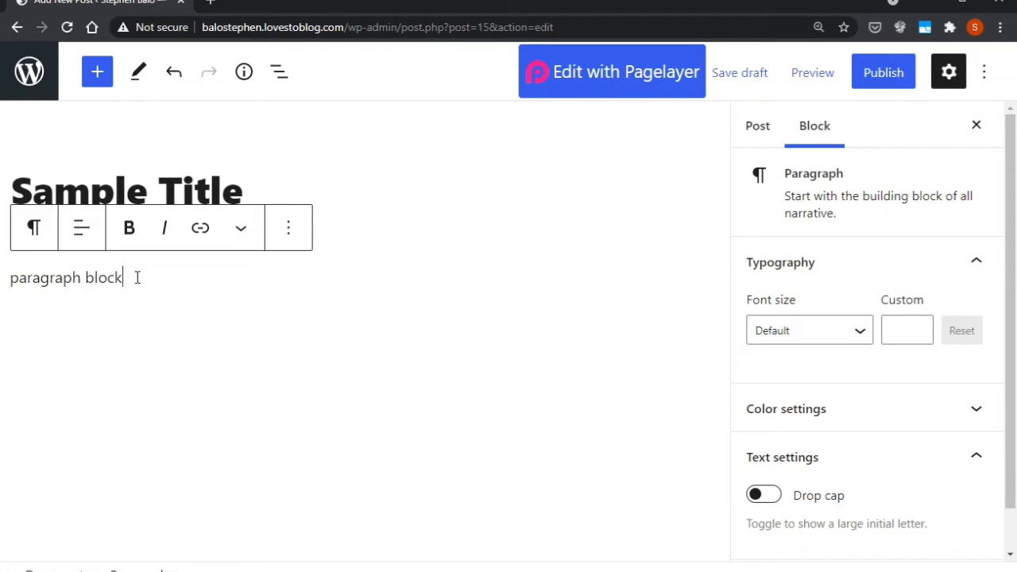
left_click(98, 74)
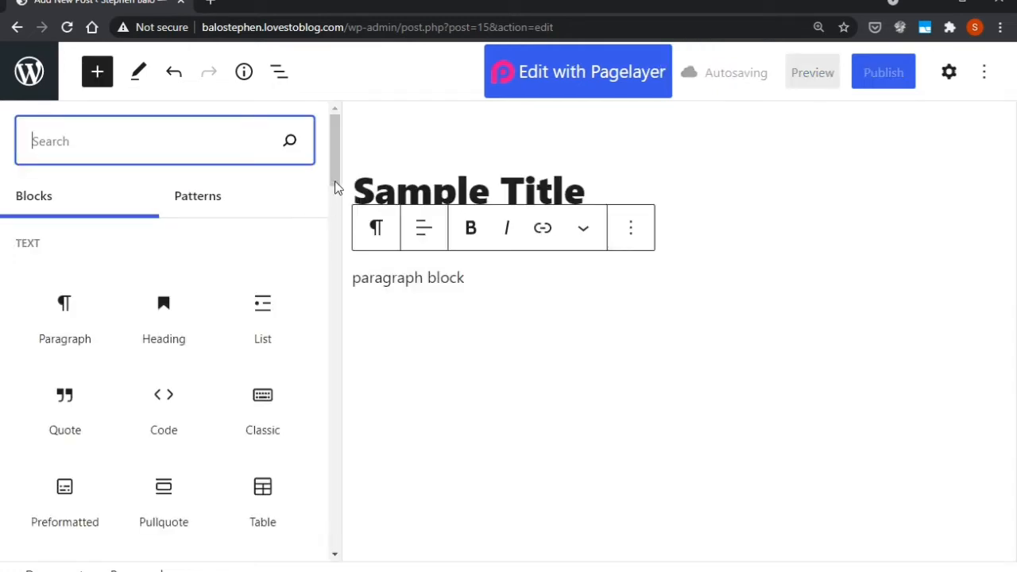
left_click_drag(333, 178, 333, 175)
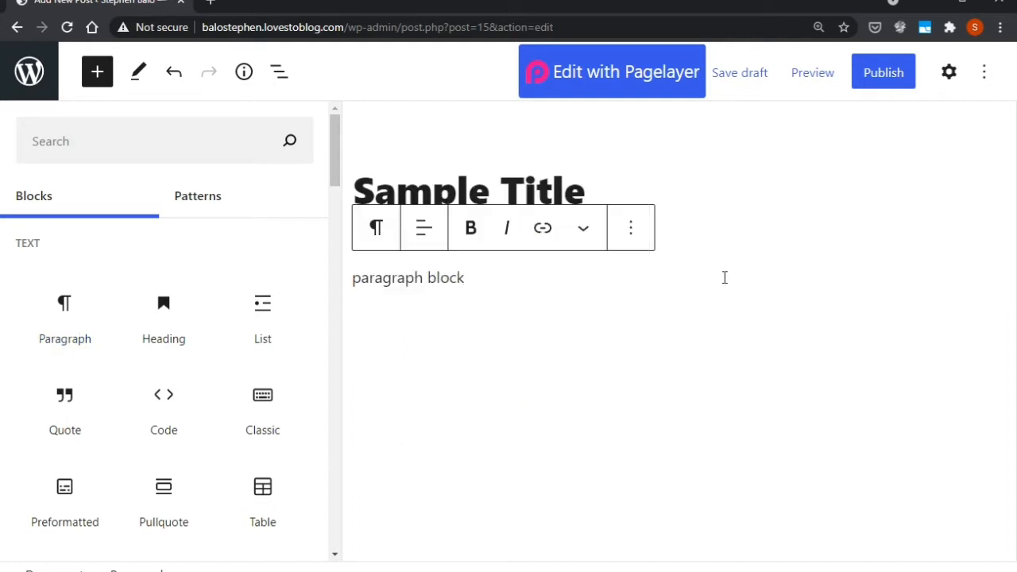
left_click(553, 280)
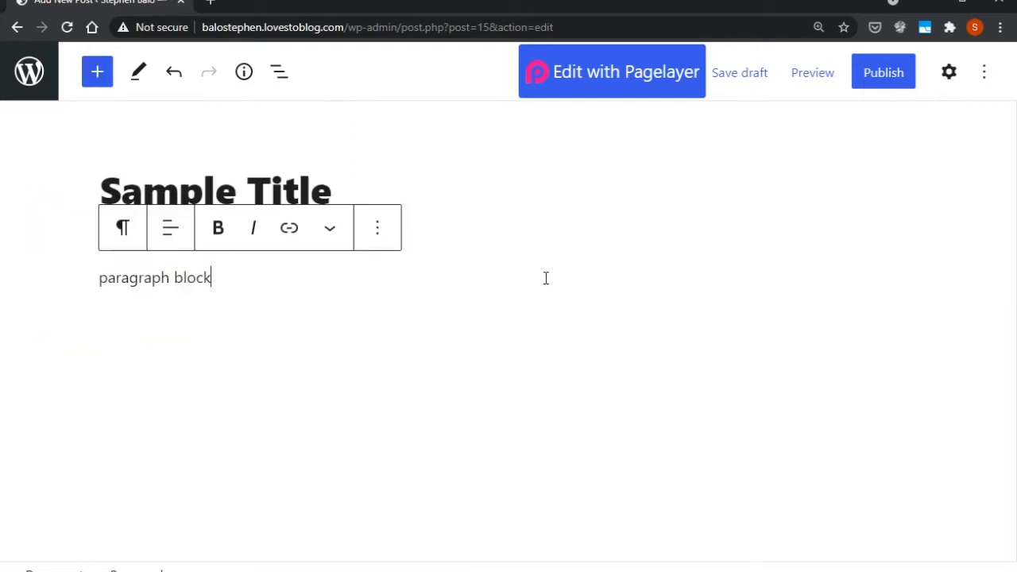
- Examine the text, media and design blocks offered in the block library, including their previews
left_click(104, 77)
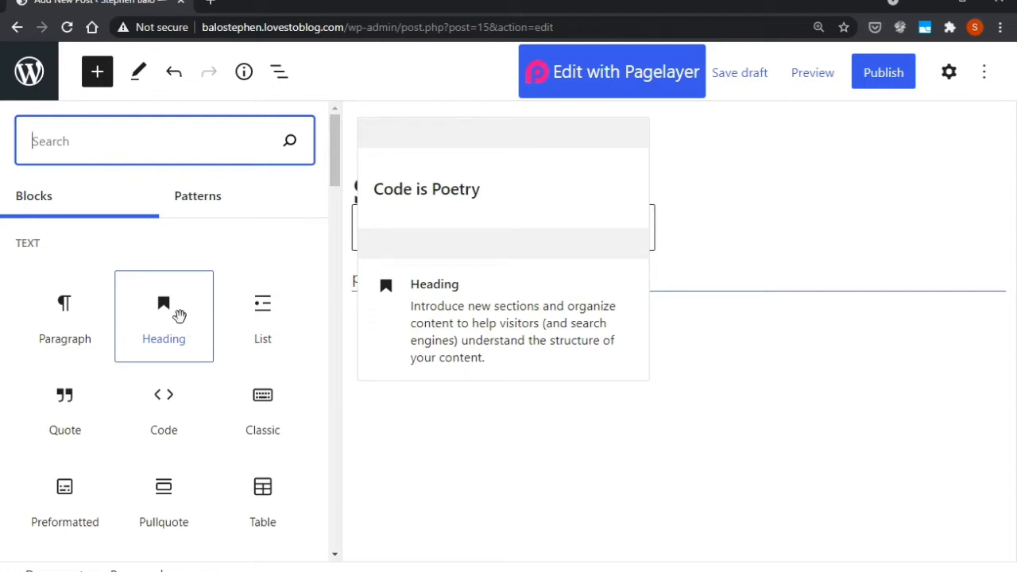
left_click_drag(333, 181, 334, 189)
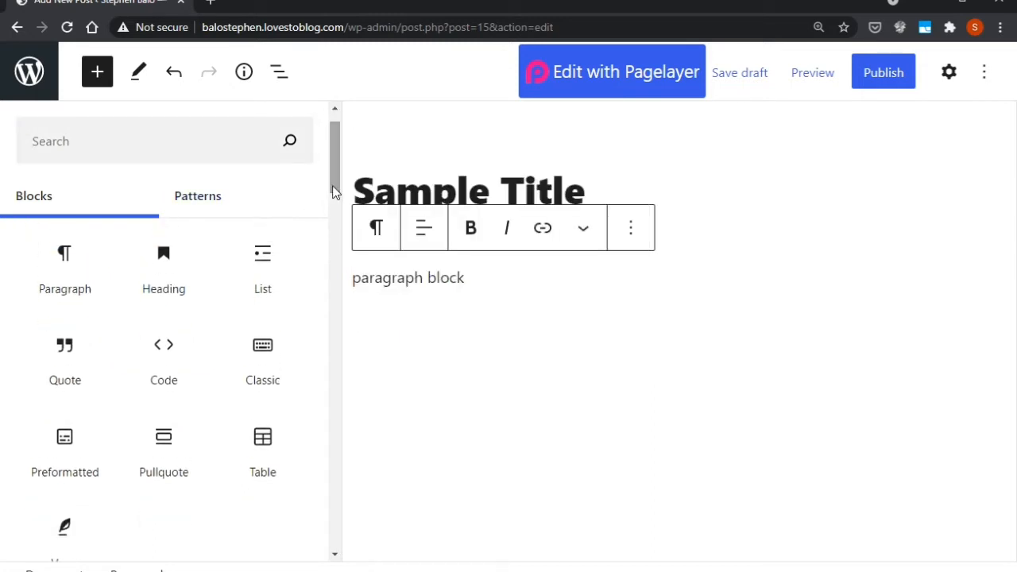
mouse_move(175, 283)
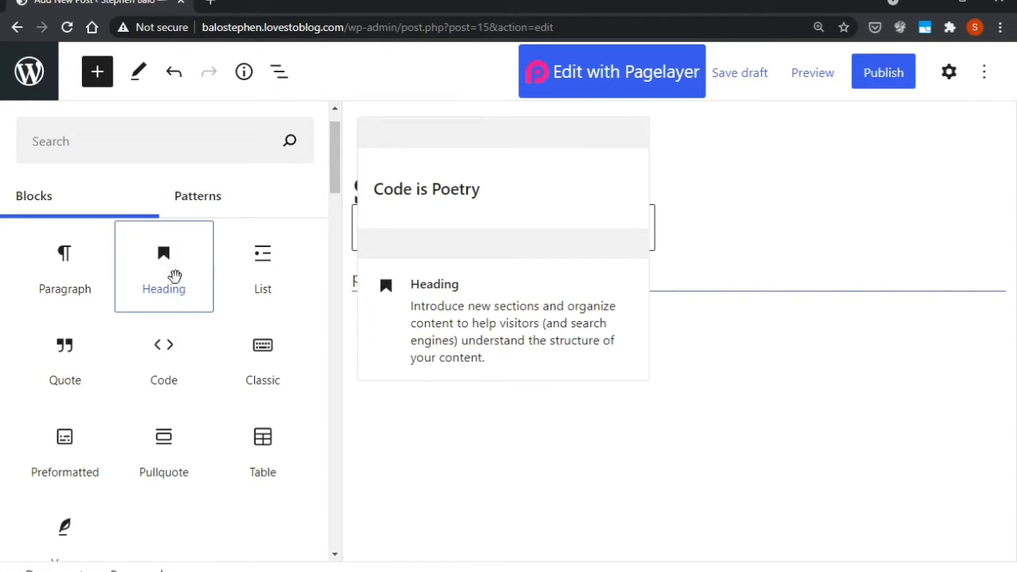
mouse_move(267, 292)
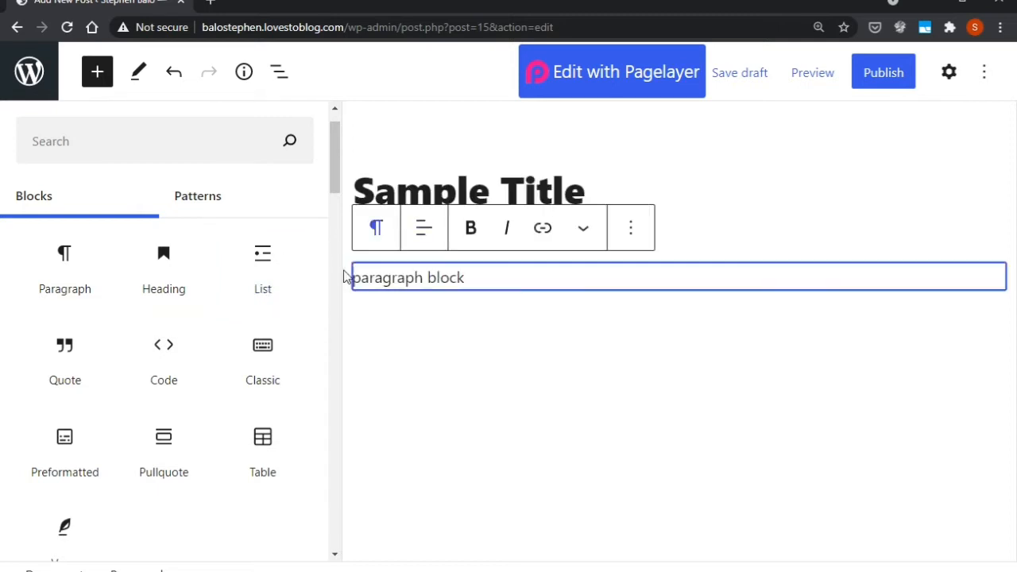
mouse_move(264, 274)
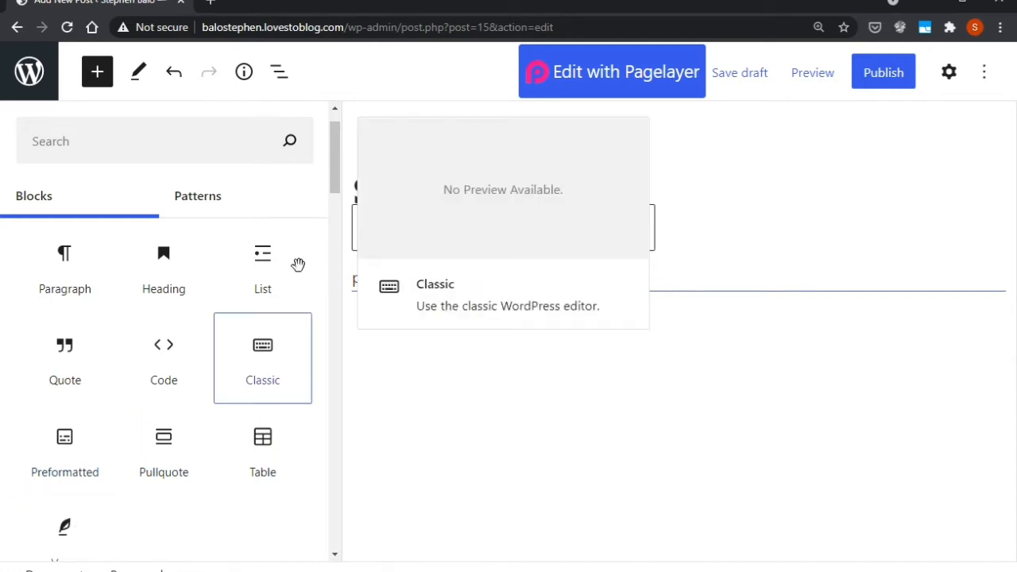
scroll(332, 191, "down", 3)
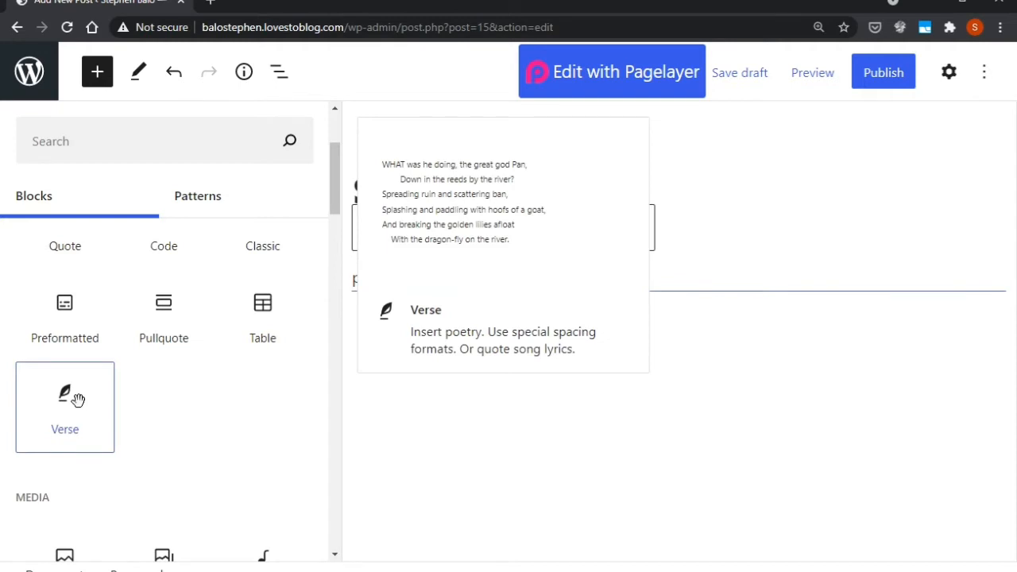
left_click_drag(332, 204, 336, 251)
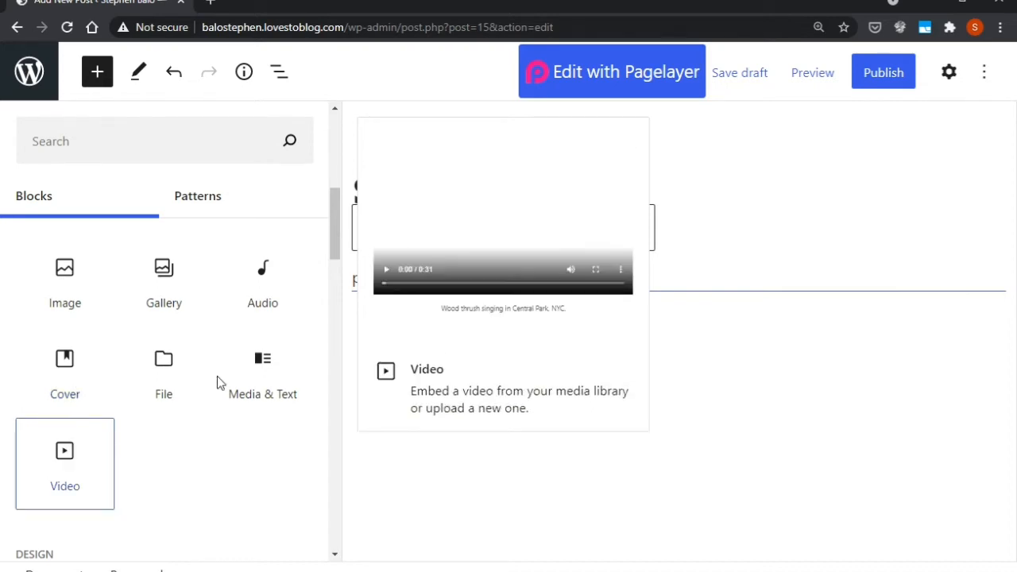
left_click_drag(333, 236, 335, 287)
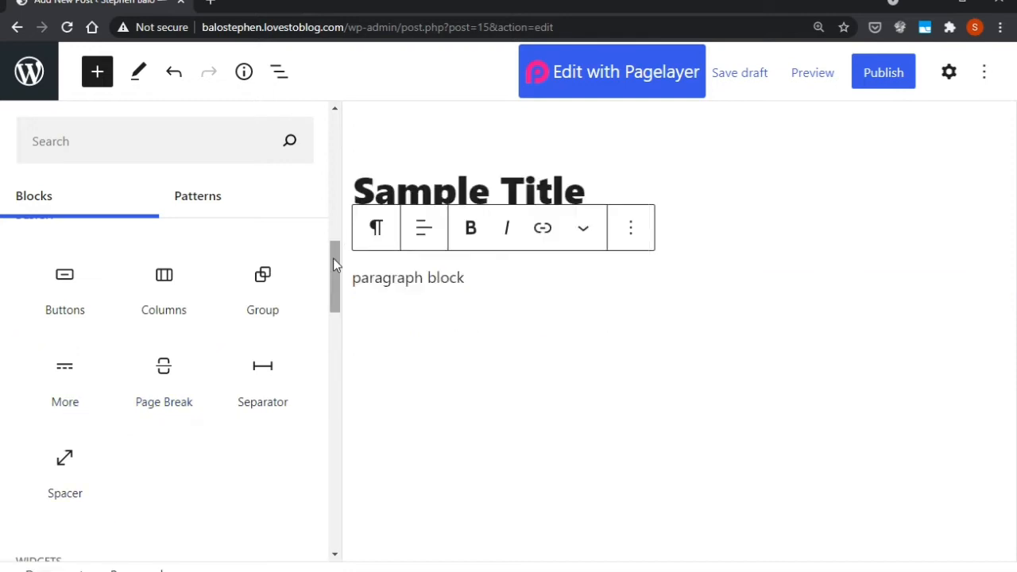
left_click_drag(333, 259, 333, 162)
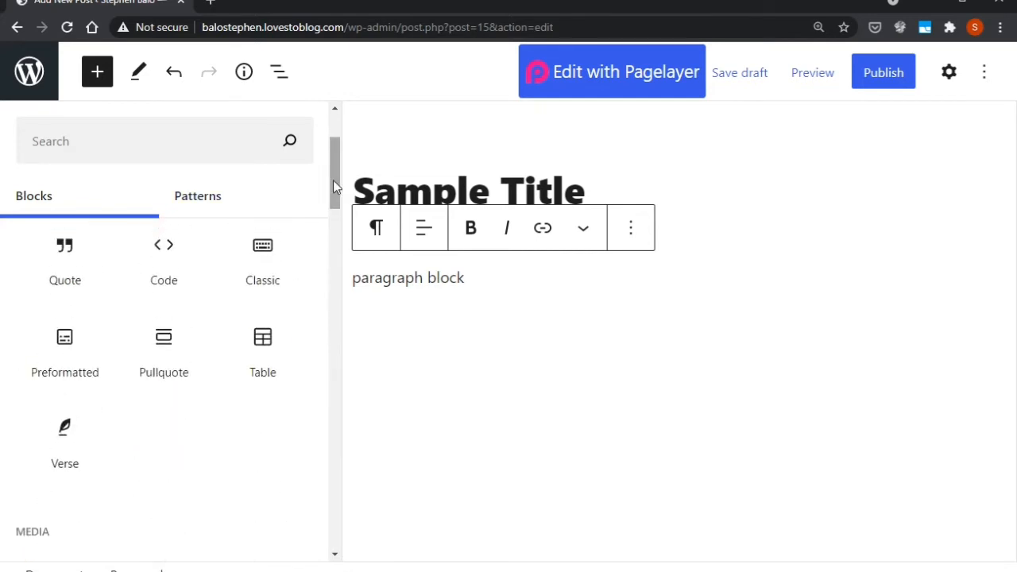
scroll(333, 179, "up", 2)
scroll(333, 162, "up", 1)
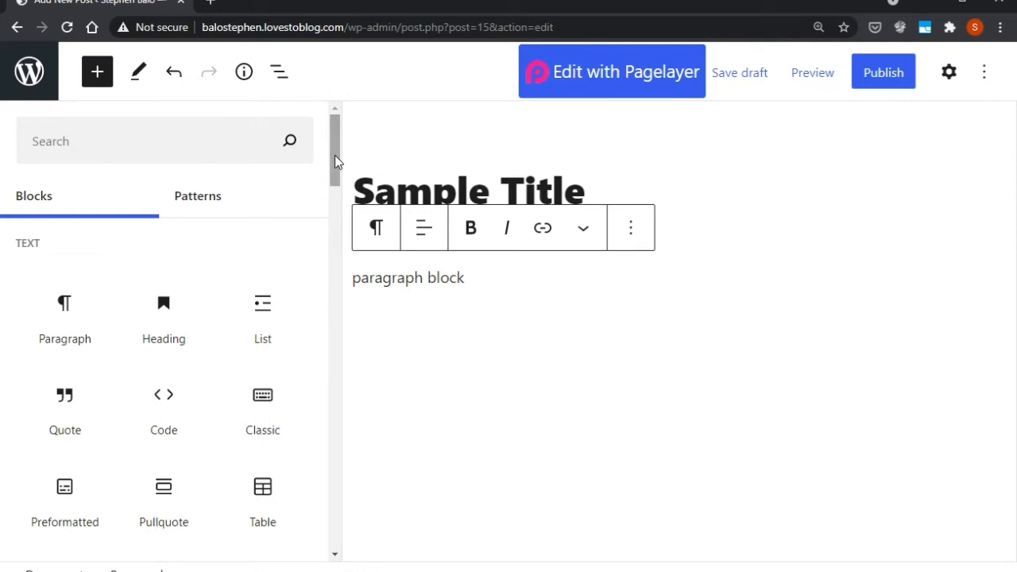
- Show the block patterns of the Columns category and look through them
left_click(212, 196)
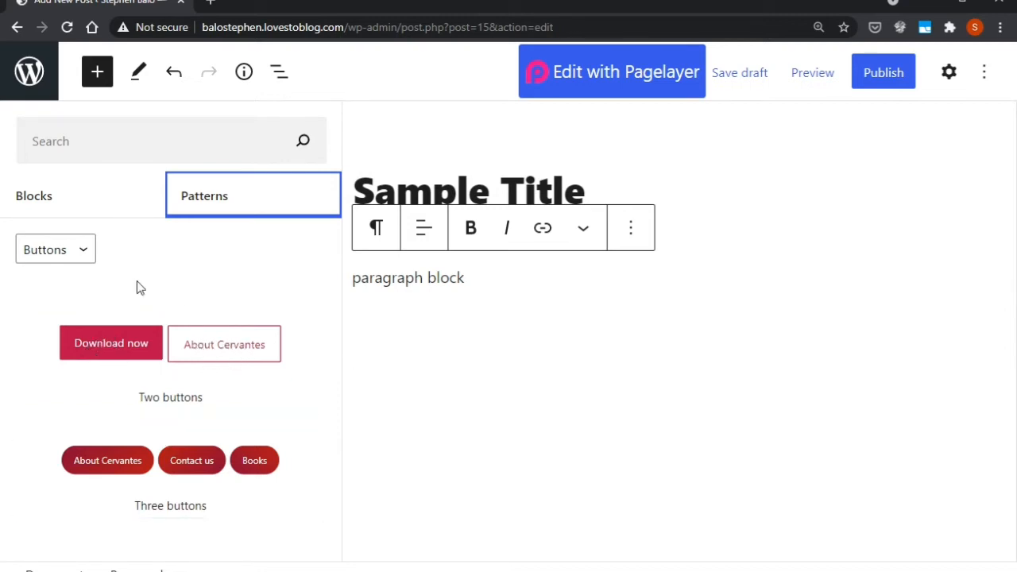
left_click(77, 261)
left_click(70, 289)
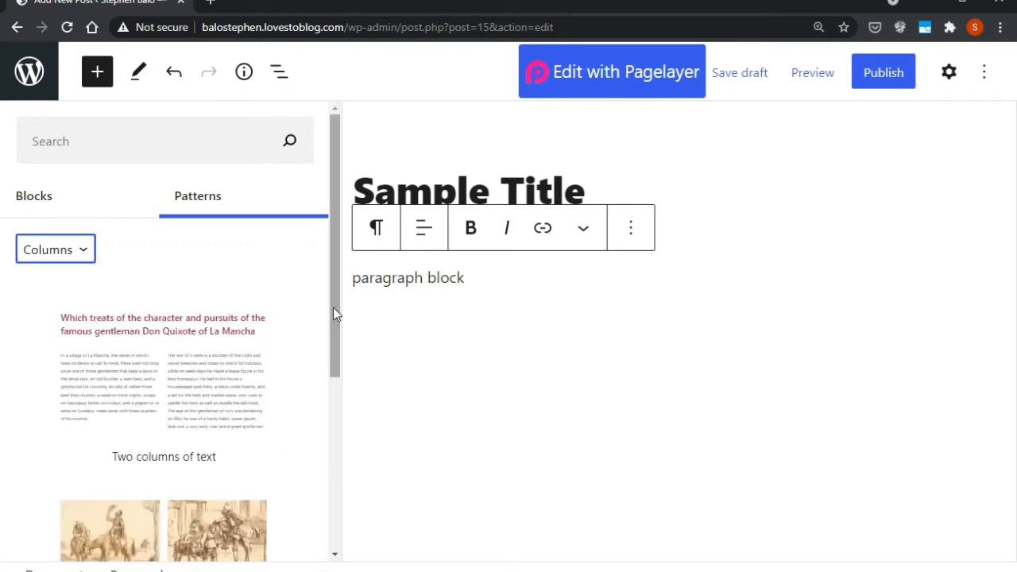
left_click_drag(333, 314, 333, 357)
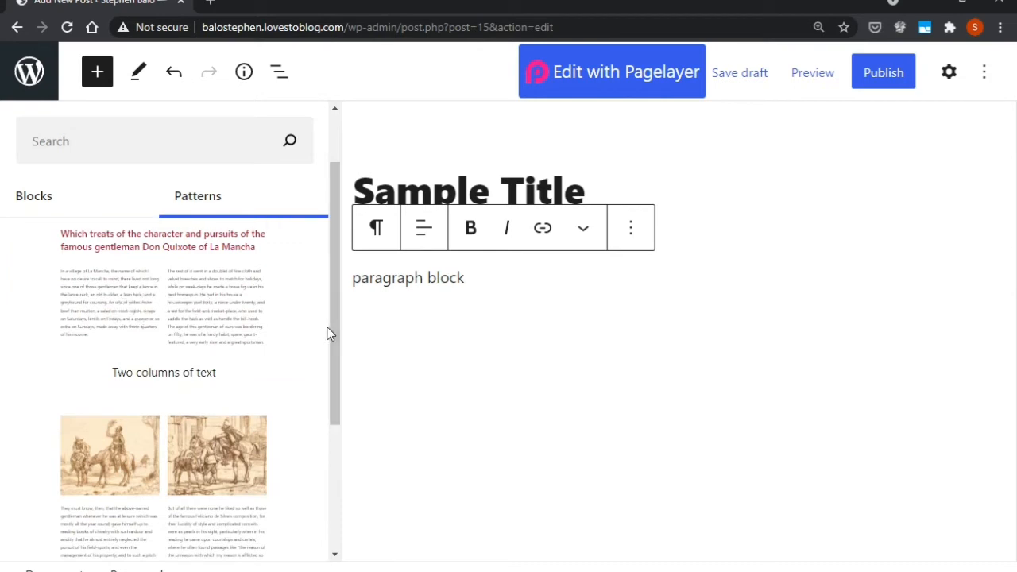
- Look through the Columns, Gallery and Headers block patterns and close the block library
left_click_drag(333, 334, 334, 432)
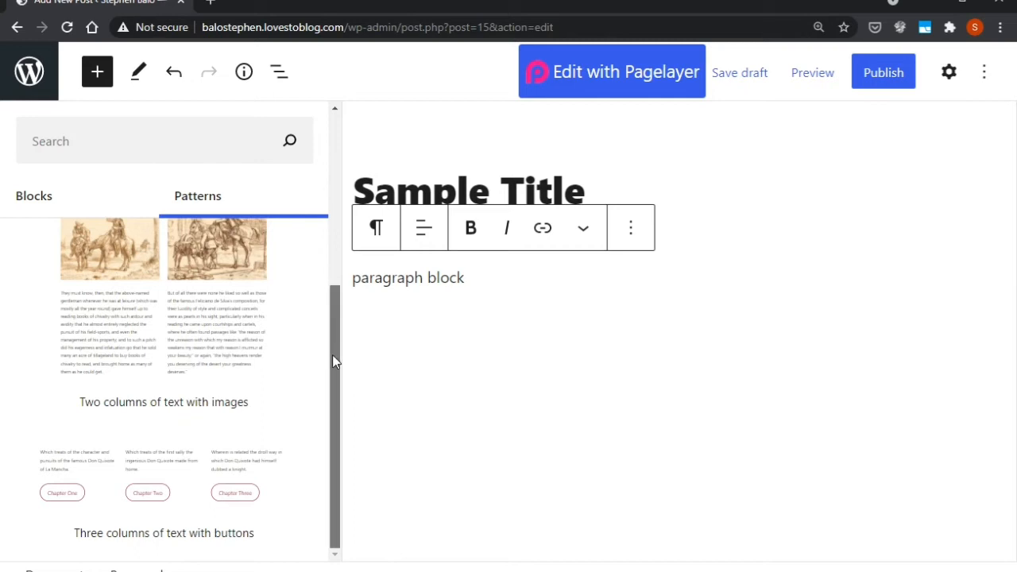
scroll(273, 255, "up", 1)
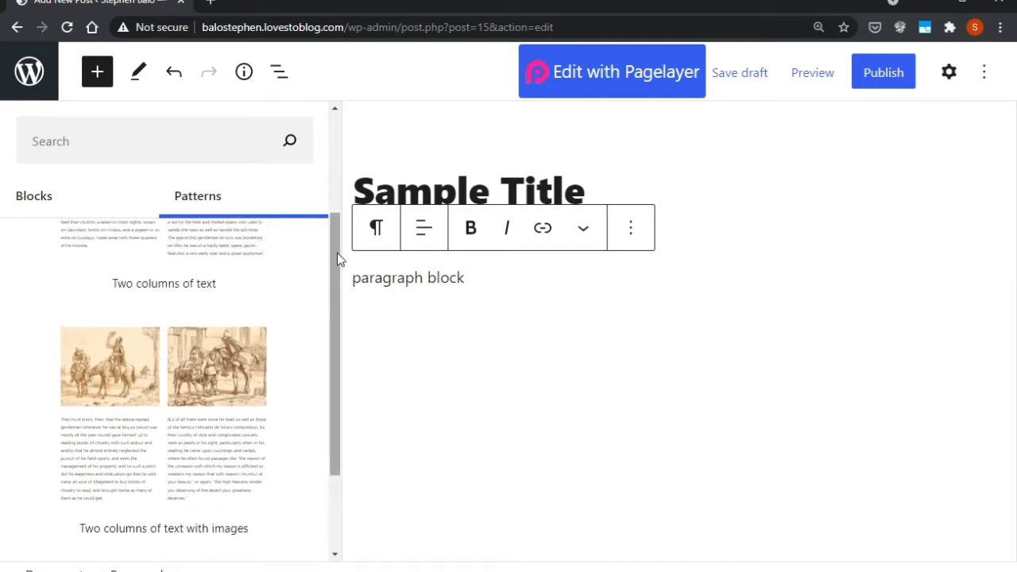
left_click_drag(337, 253, 337, 192)
left_click(81, 263)
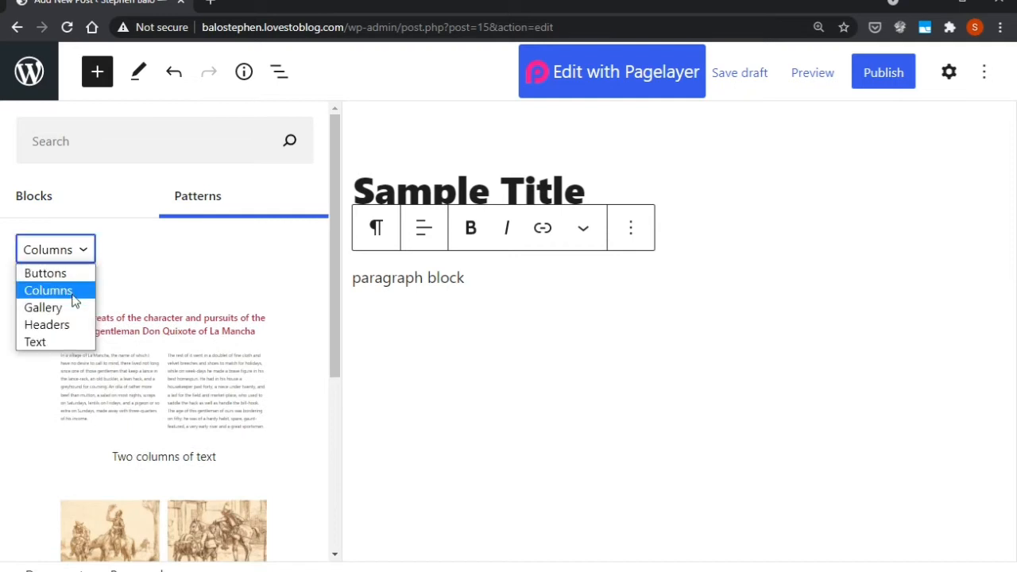
left_click(70, 309)
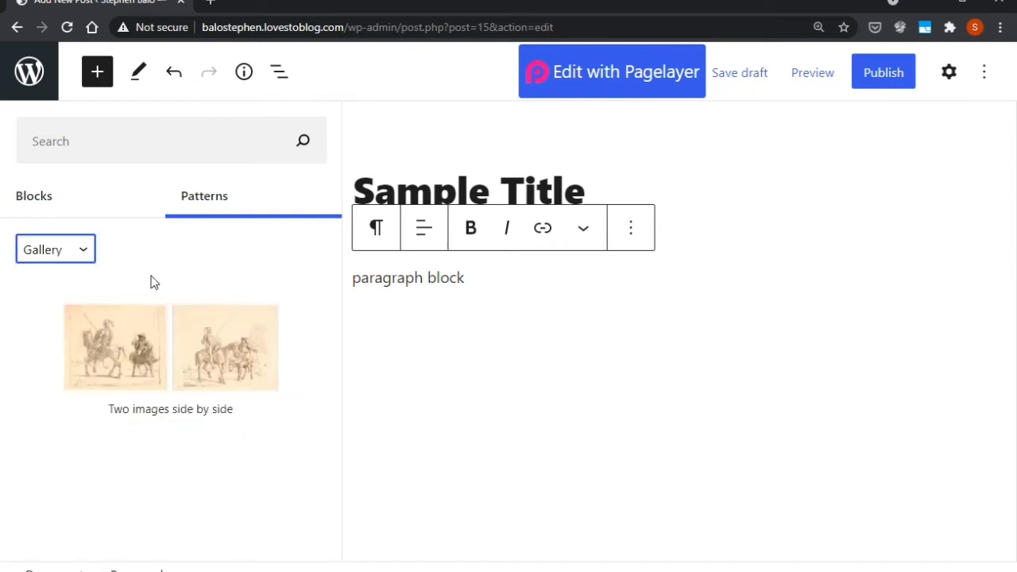
left_click(84, 256)
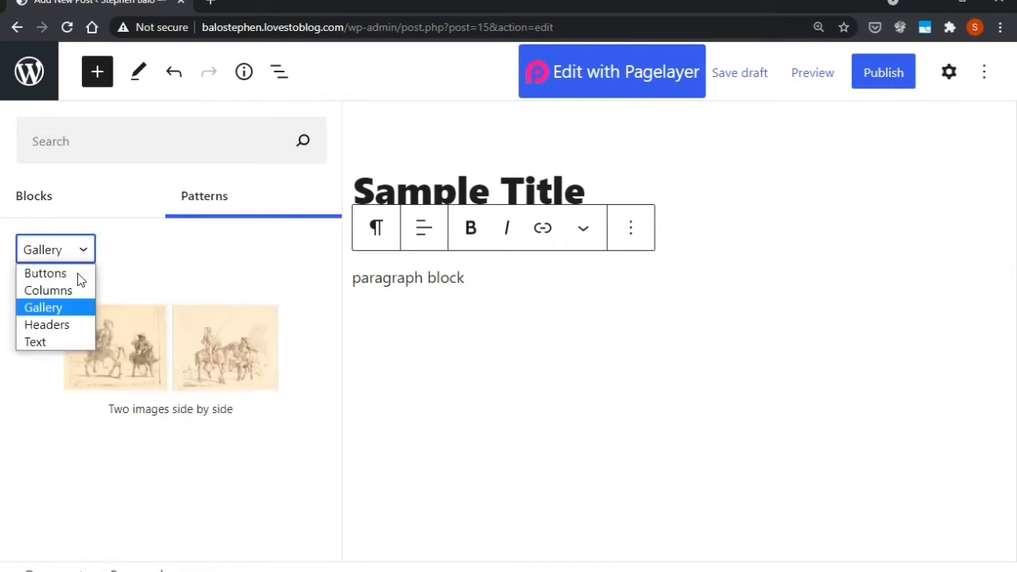
left_click(66, 327)
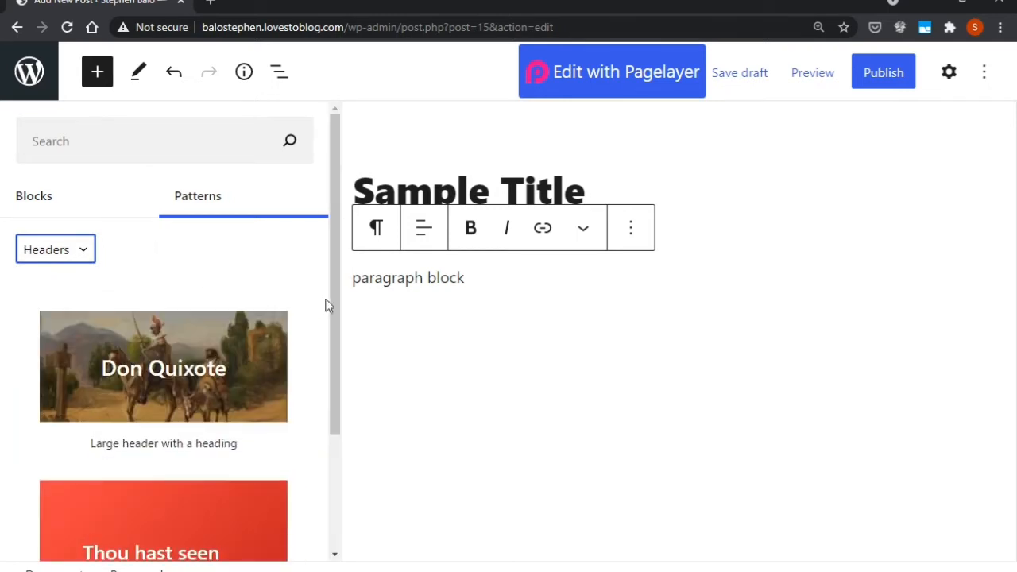
scroll(333, 305, "down", 1)
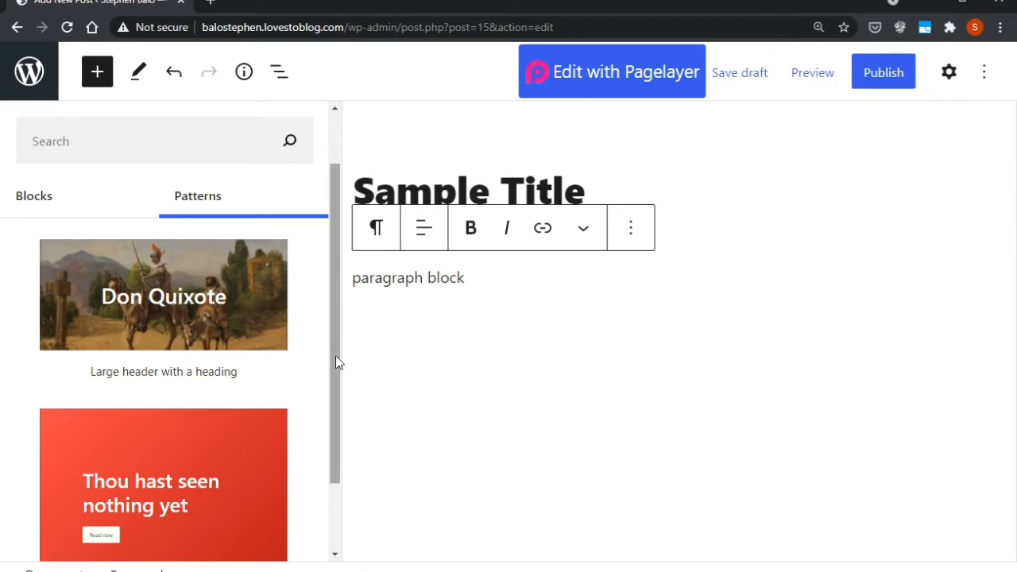
left_click_drag(336, 363, 347, 236)
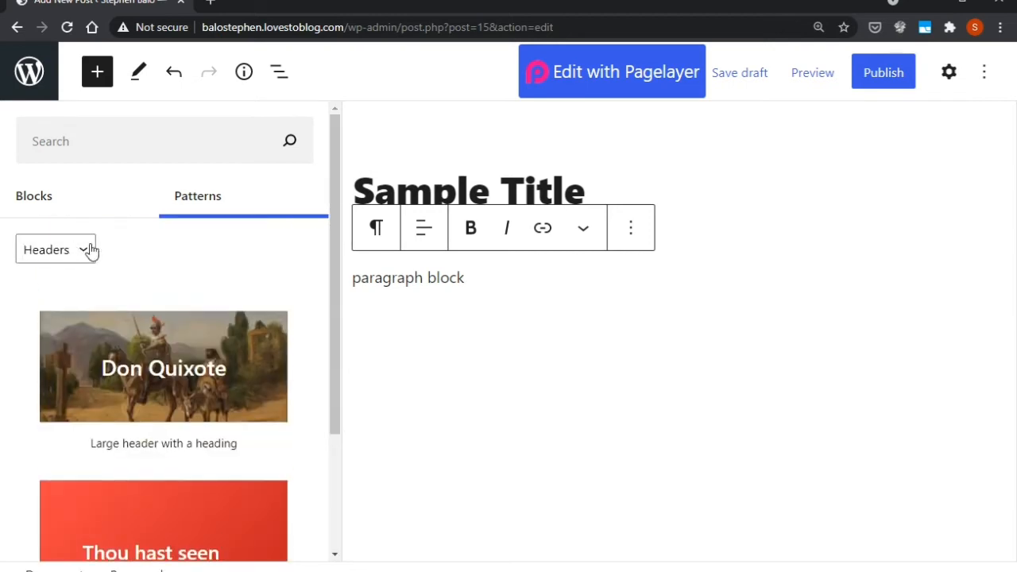
left_click(480, 277)
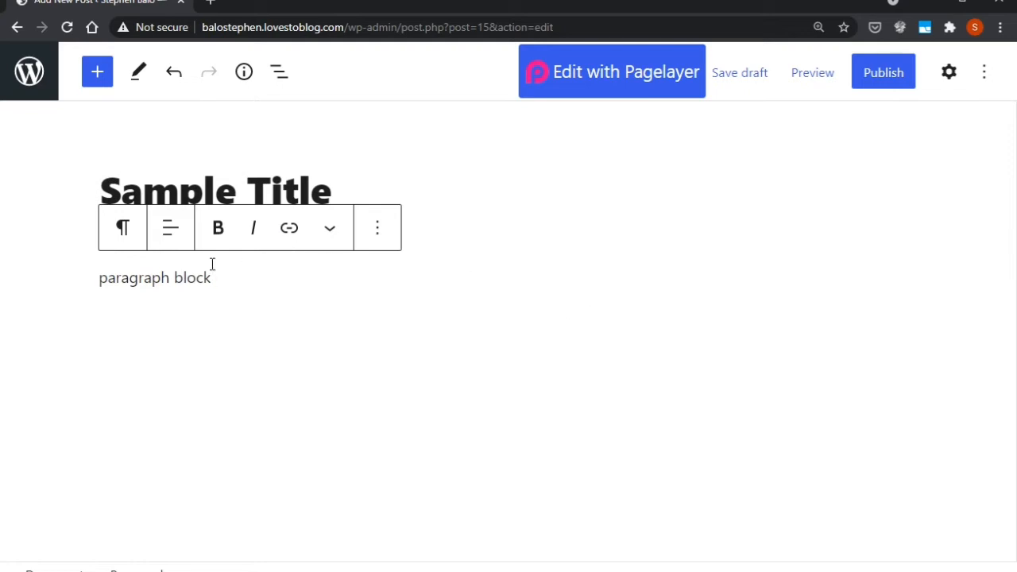
- Insert a Heading block below the "paragraph block" text and enter "Subtitle" in it
left_click(96, 77)
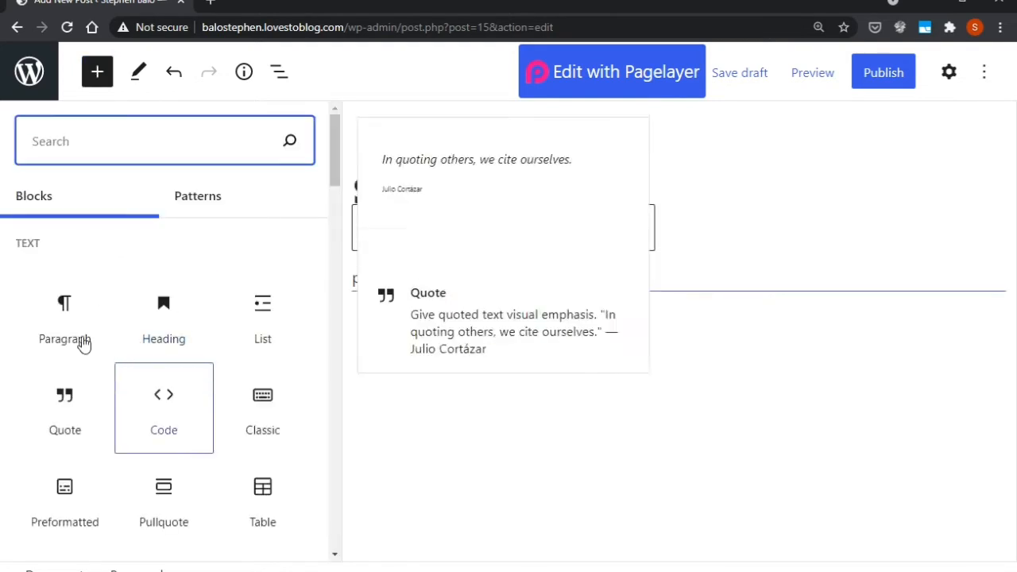
left_click(156, 341)
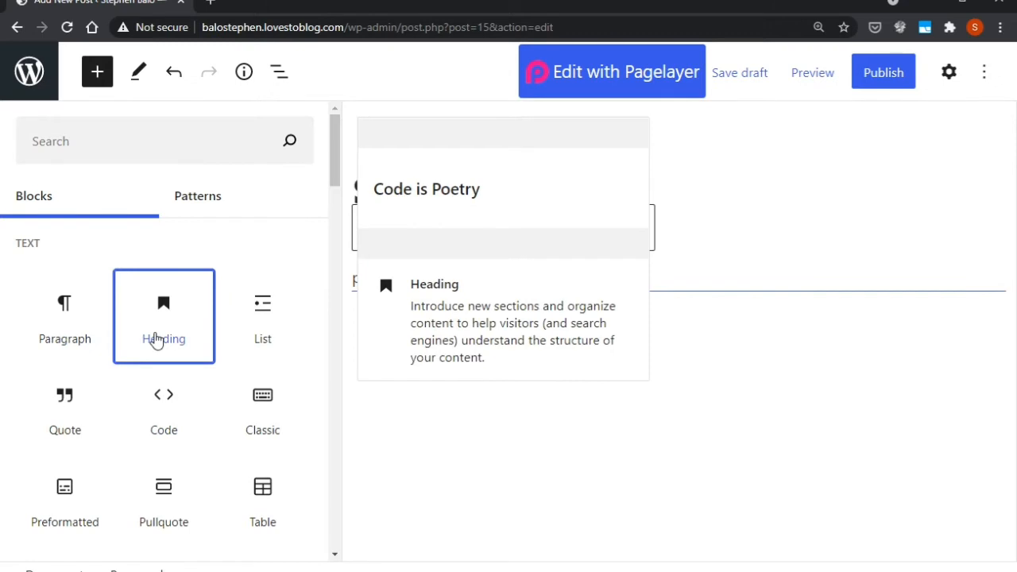
left_click(156, 341)
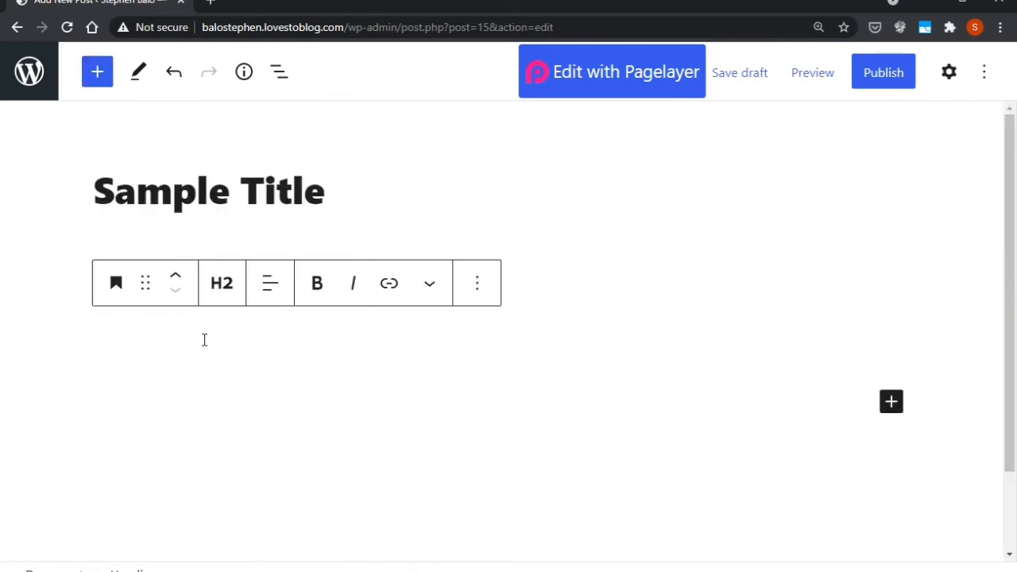
type("Subtiu")
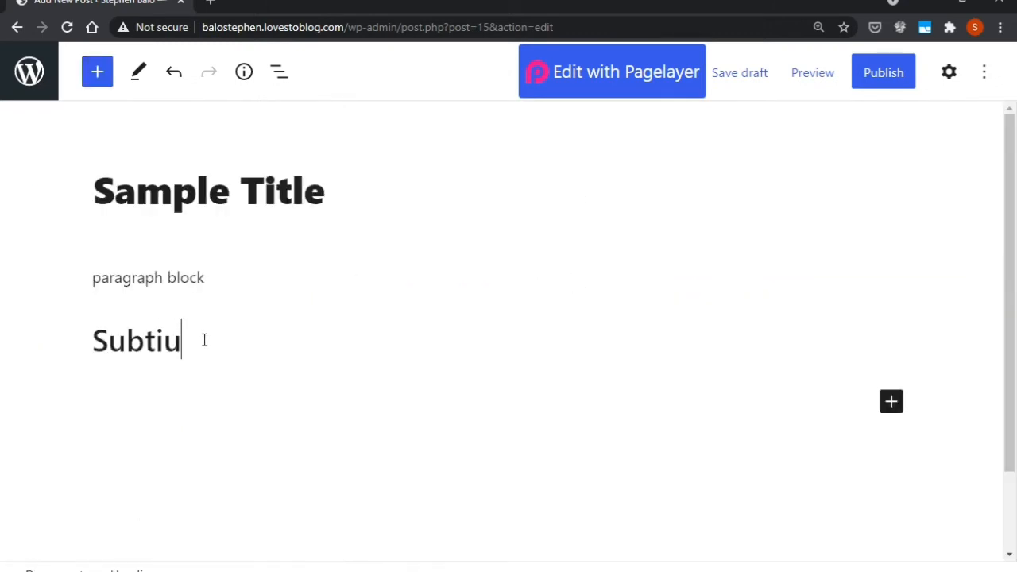
key("BackSpace")
type("tle")
- Add a new paragraph reading "ffdf" below the Subtitle heading
key("Return")
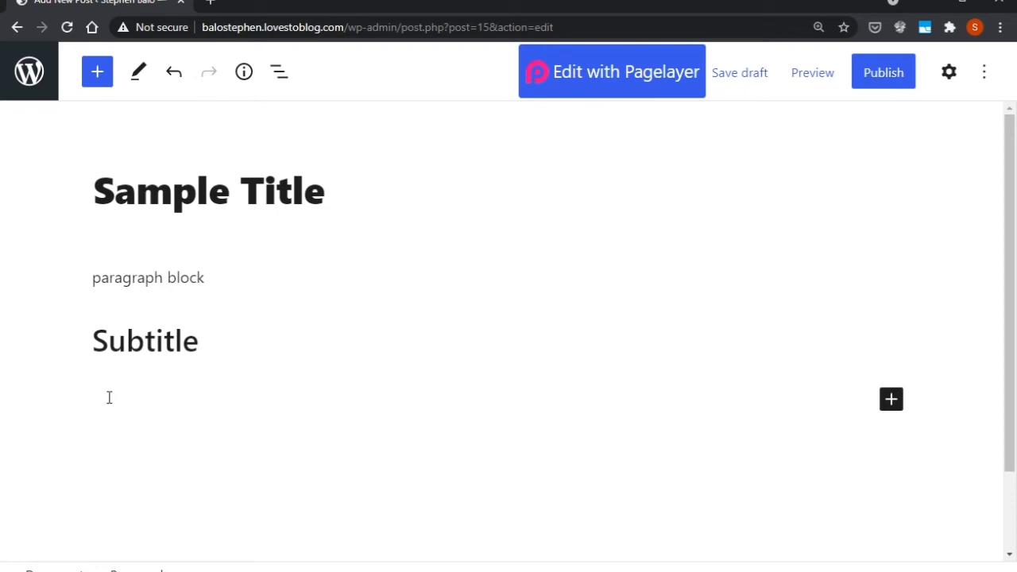
type("f")
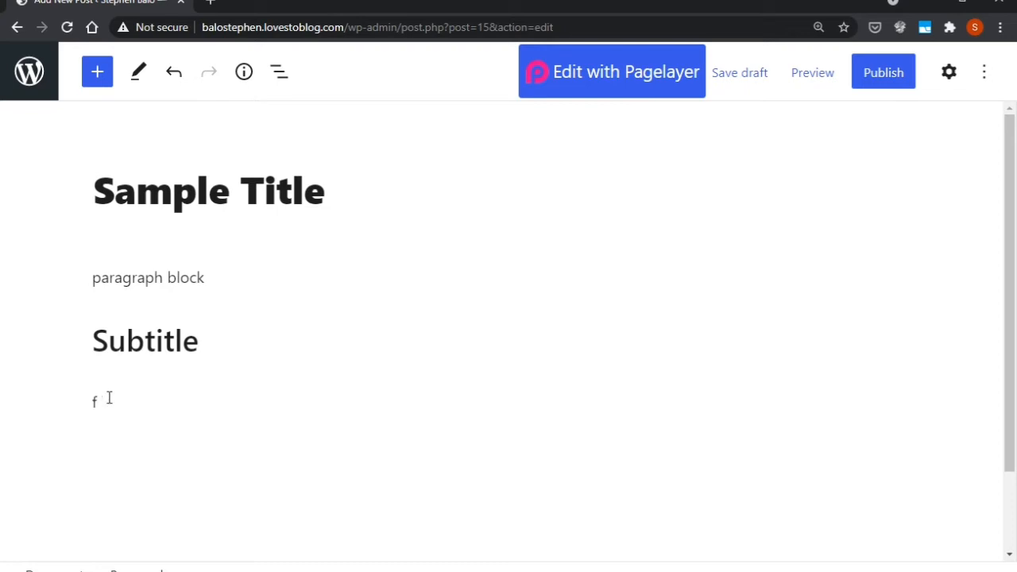
type("fffdf")
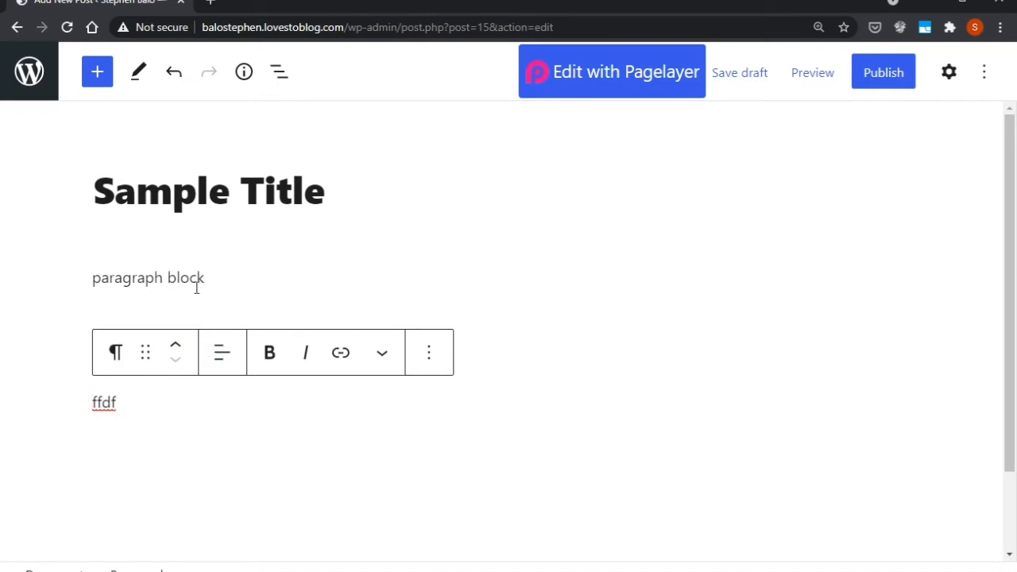
- Insert a block directly before the Subtitle heading and write "insert before" in it
left_click(195, 284)
left_click(189, 339)
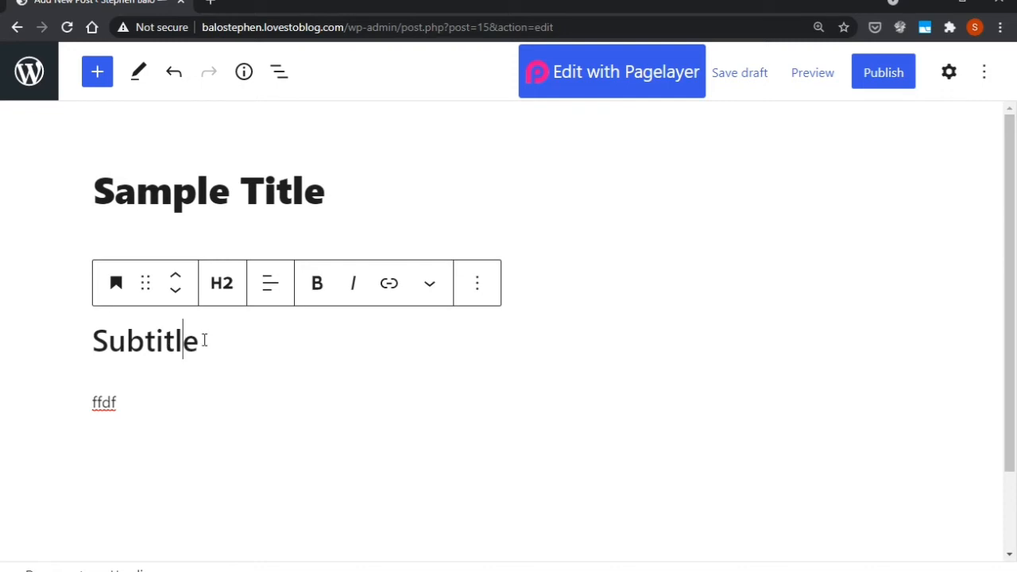
left_click(204, 341)
left_click(477, 287)
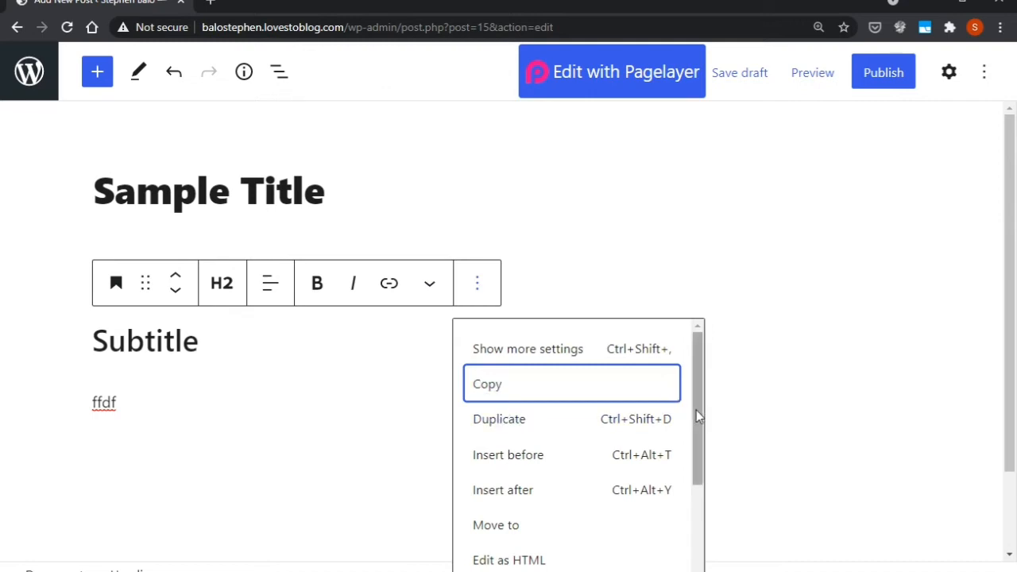
left_click_drag(697, 410, 695, 431)
left_click(563, 427)
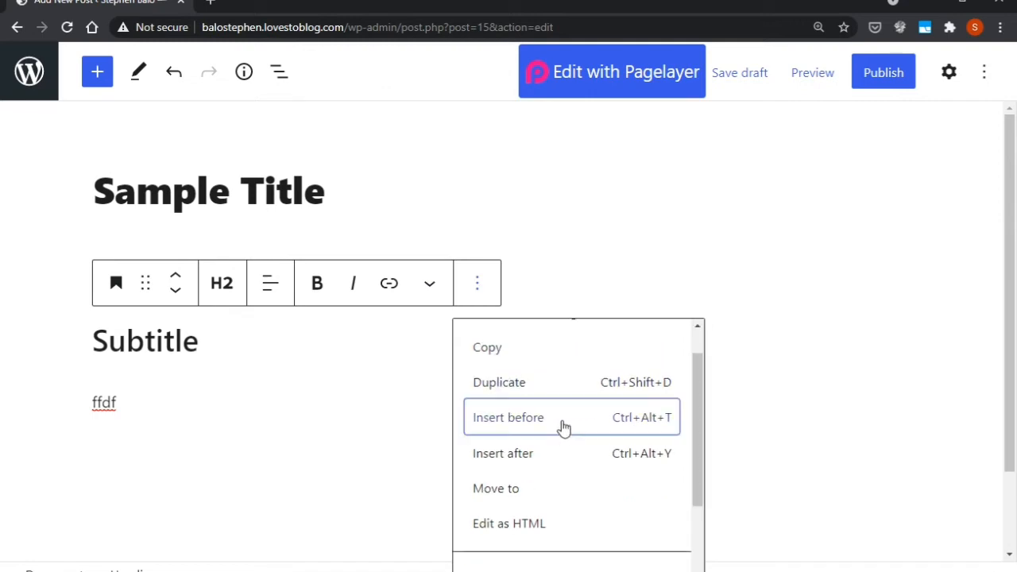
type("be")
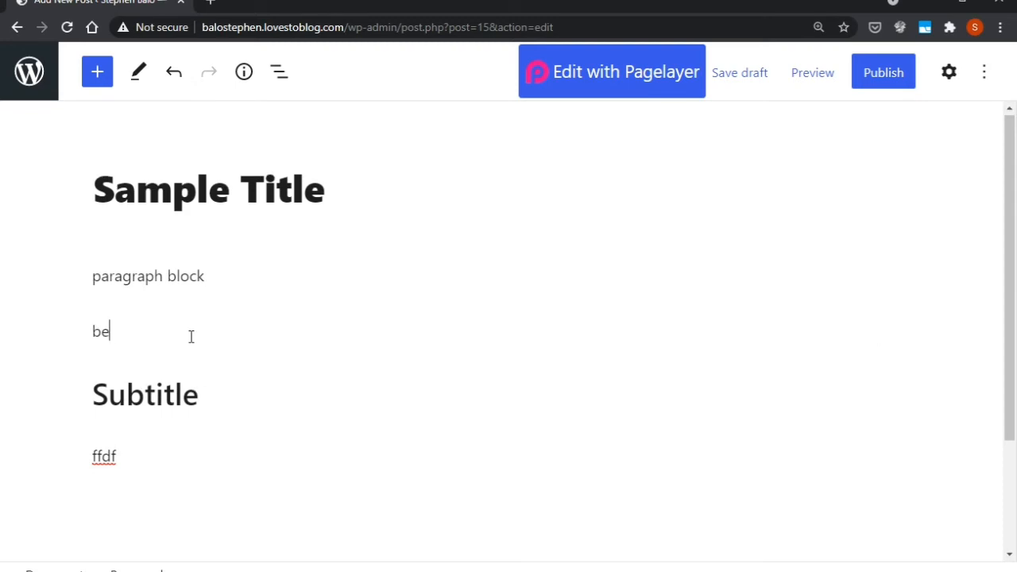
type("forinsert before")
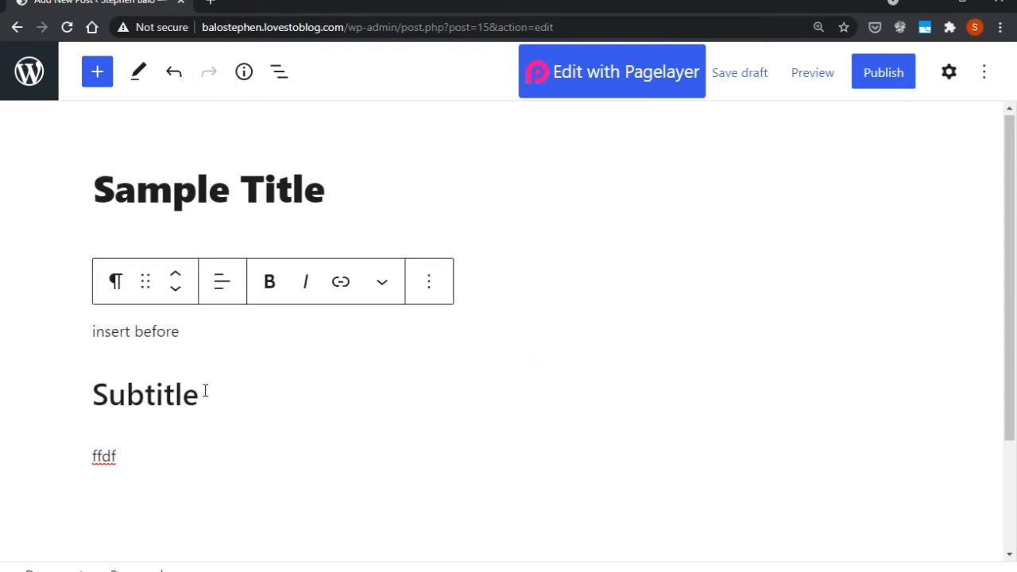
- Insert a block directly after the Subtitle heading and write "insert after" in it
left_click(204, 391)
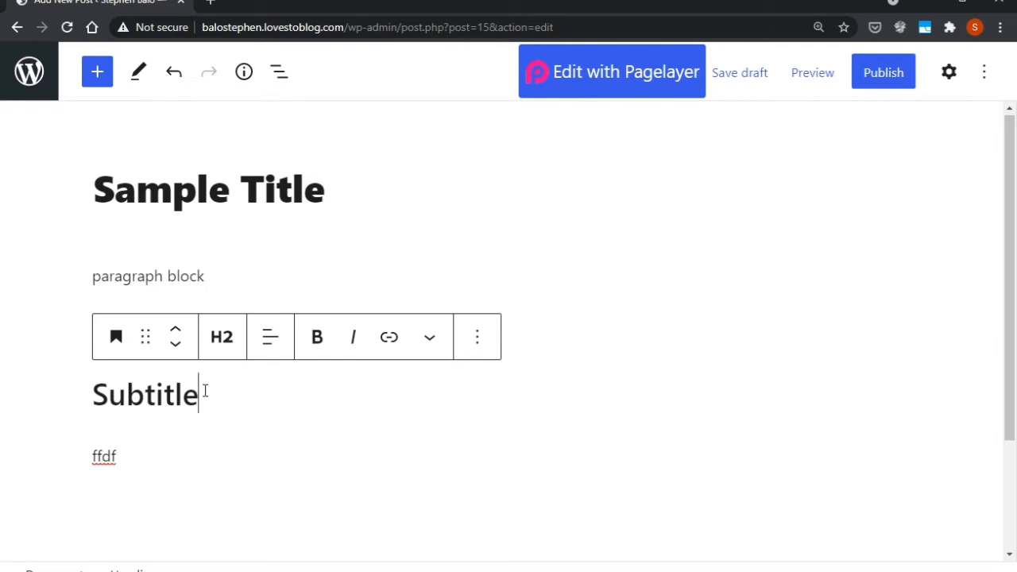
left_click(470, 353)
left_click_drag(698, 193, 708, 255)
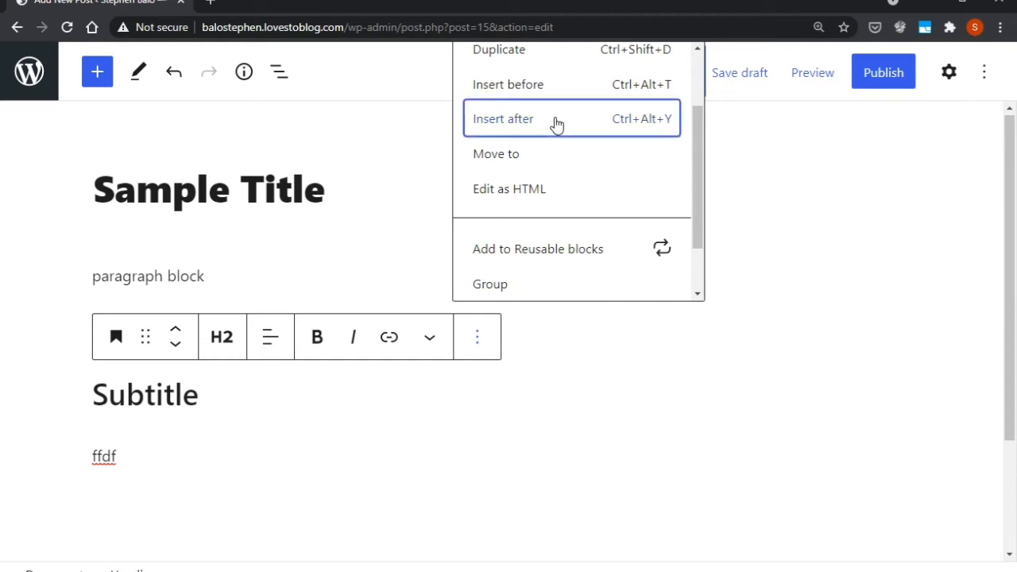
left_click(557, 120)
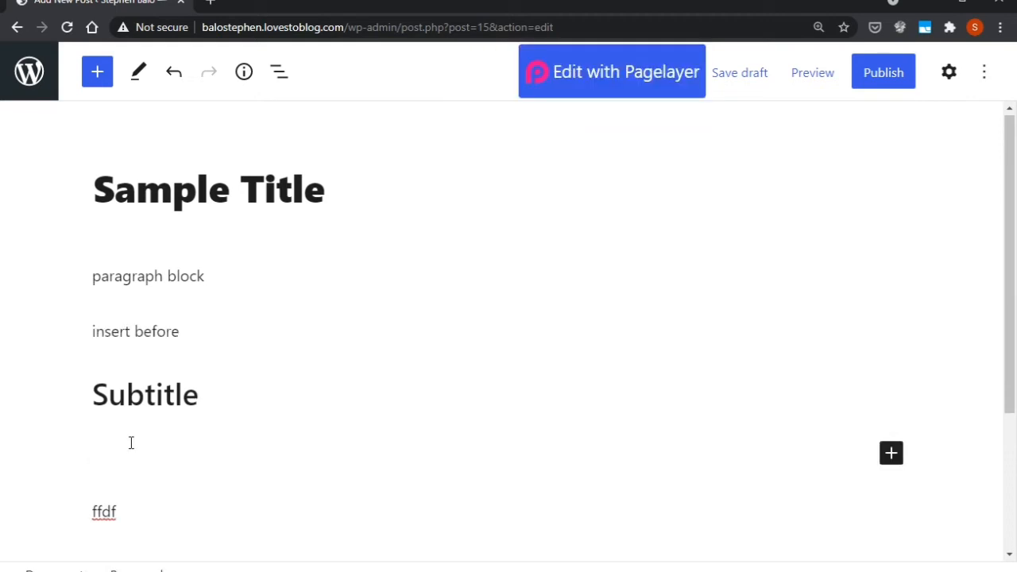
type("insert ")
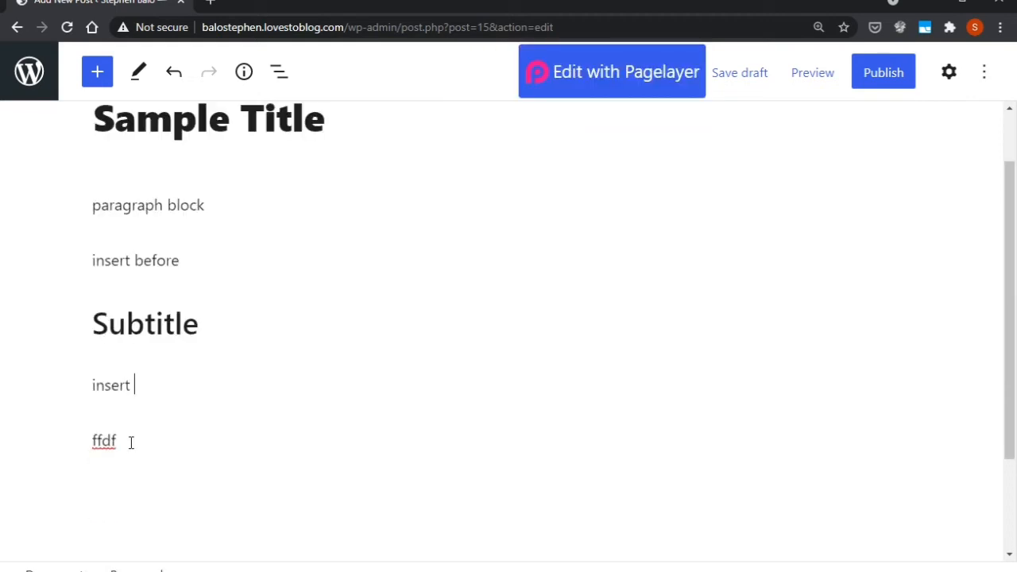
type("after")
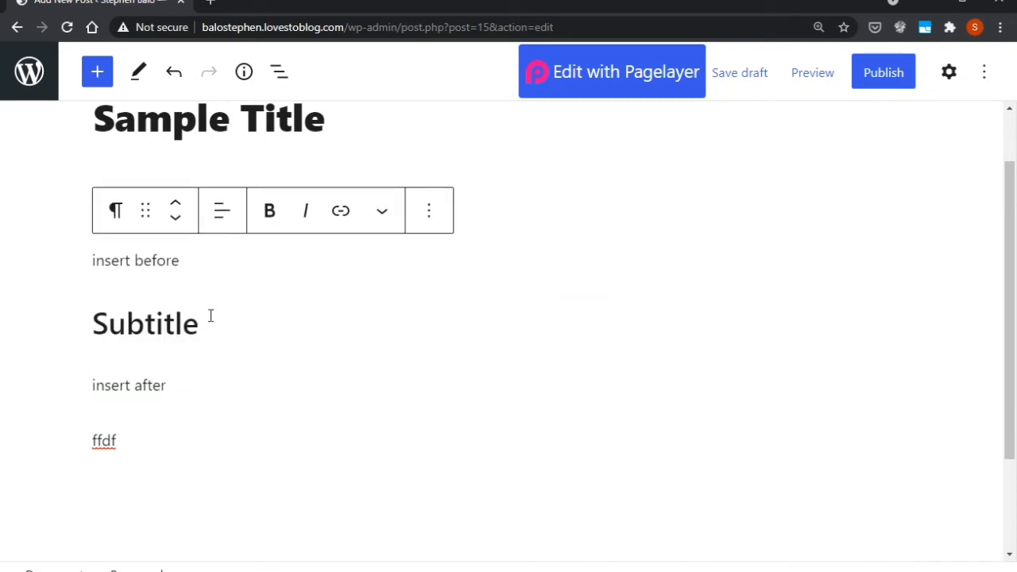
- Insert an Image block between the Subtitle heading and the "insert after" paragraph
left_click(211, 317)
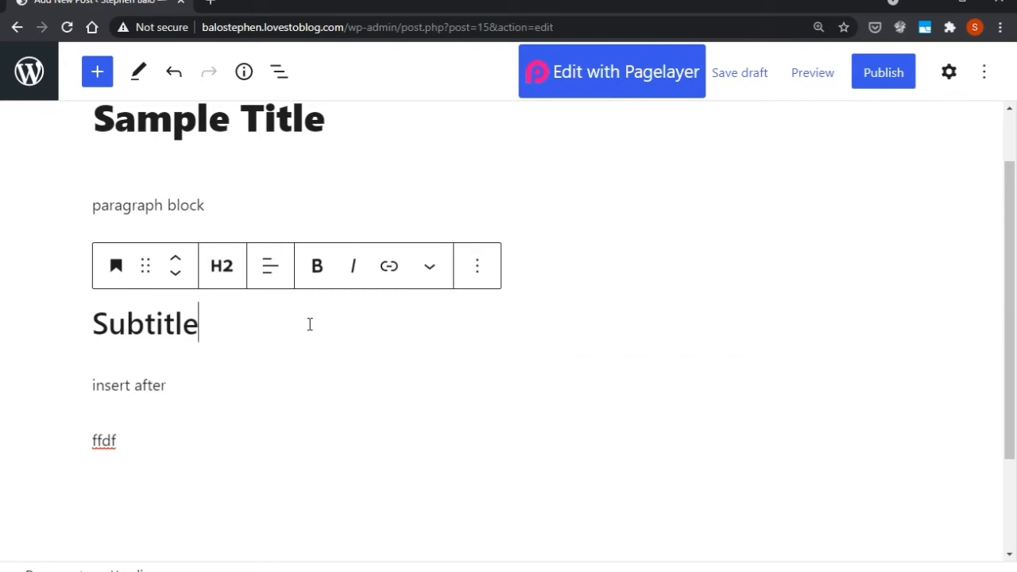
mouse_move(328, 356)
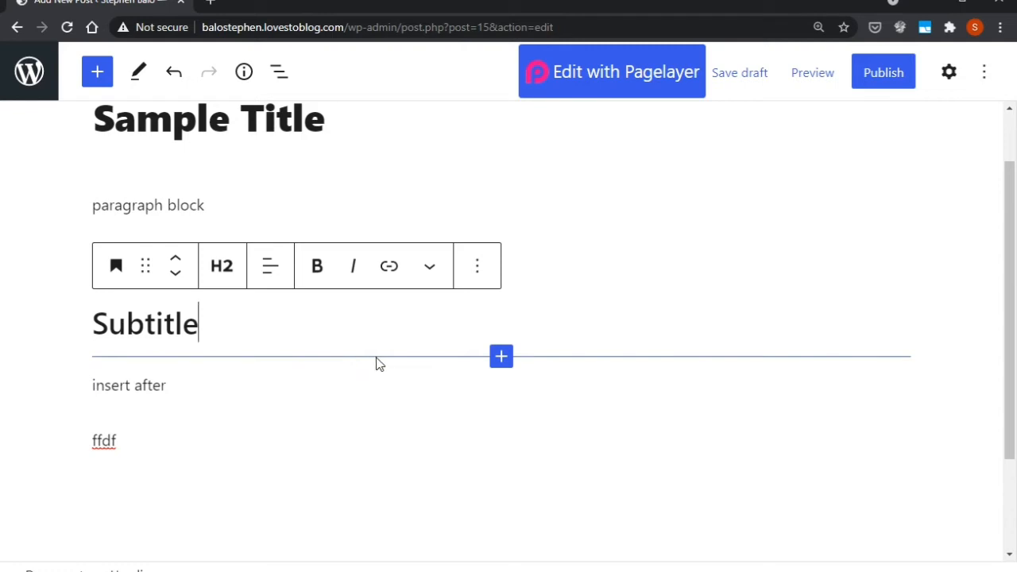
left_click(502, 358)
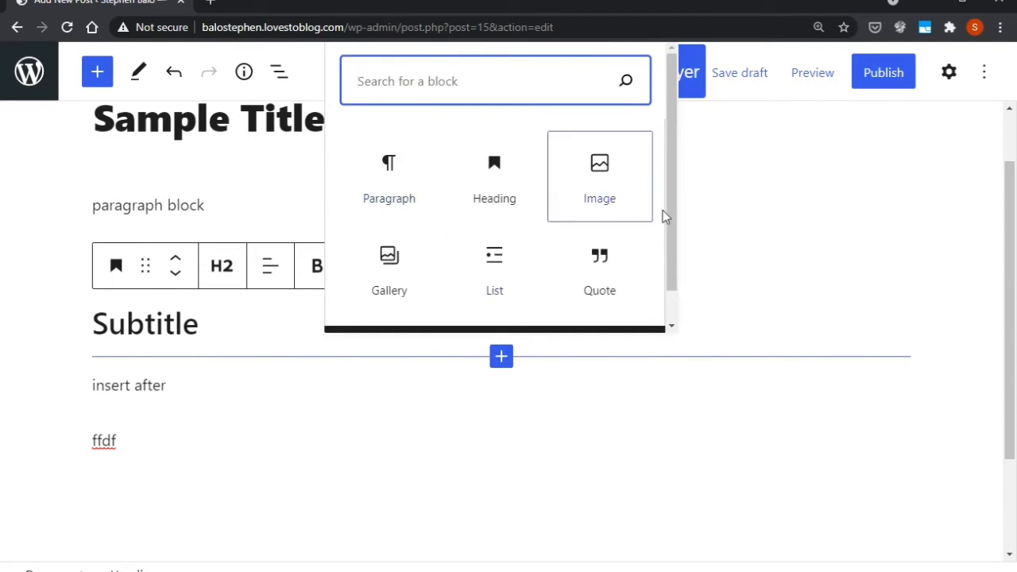
mouse_move(669, 220)
left_mouse_down()
mouse_move(669, 234)
mouse_move(667, 224)
left_mouse_up()
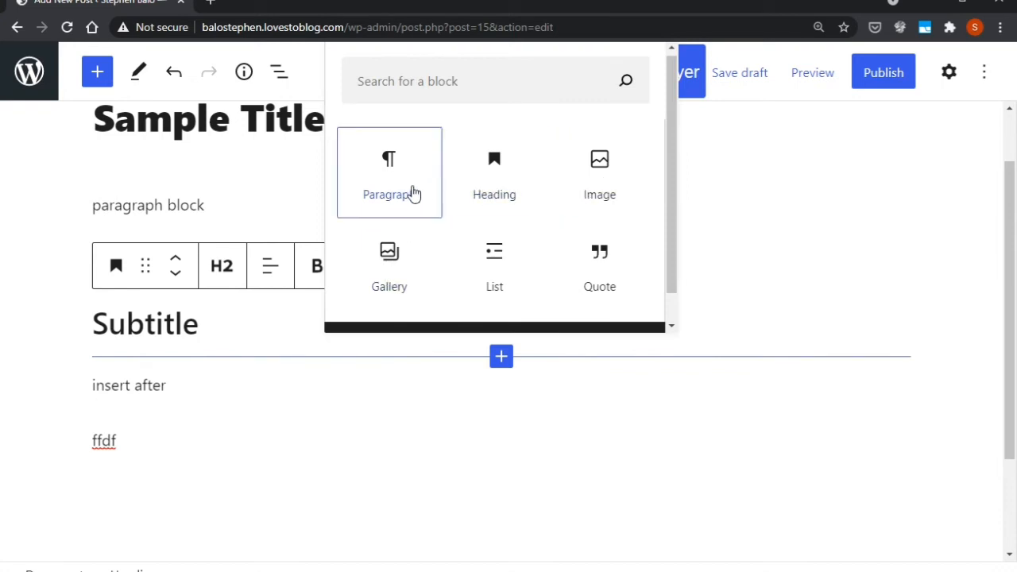
left_click(603, 187)
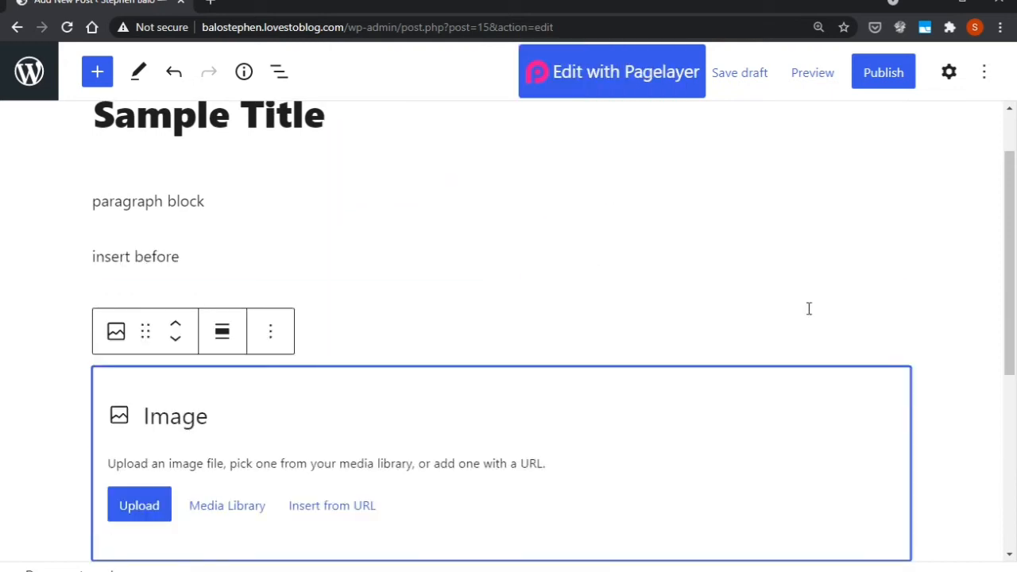
- Fill the empty Image block with infinityfree-1.png from the media library
scroll(1013, 320, "down", 2)
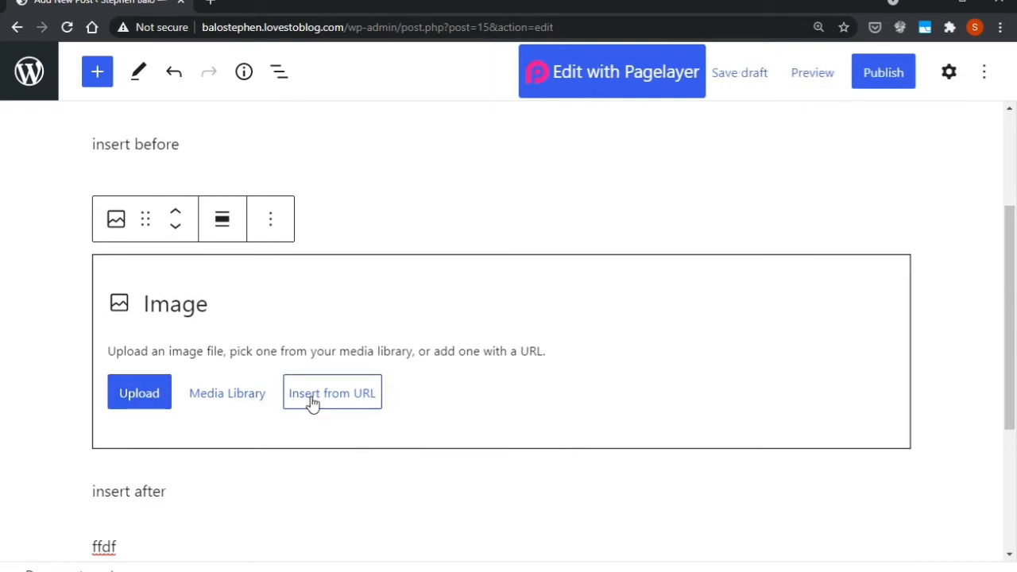
left_click(251, 402)
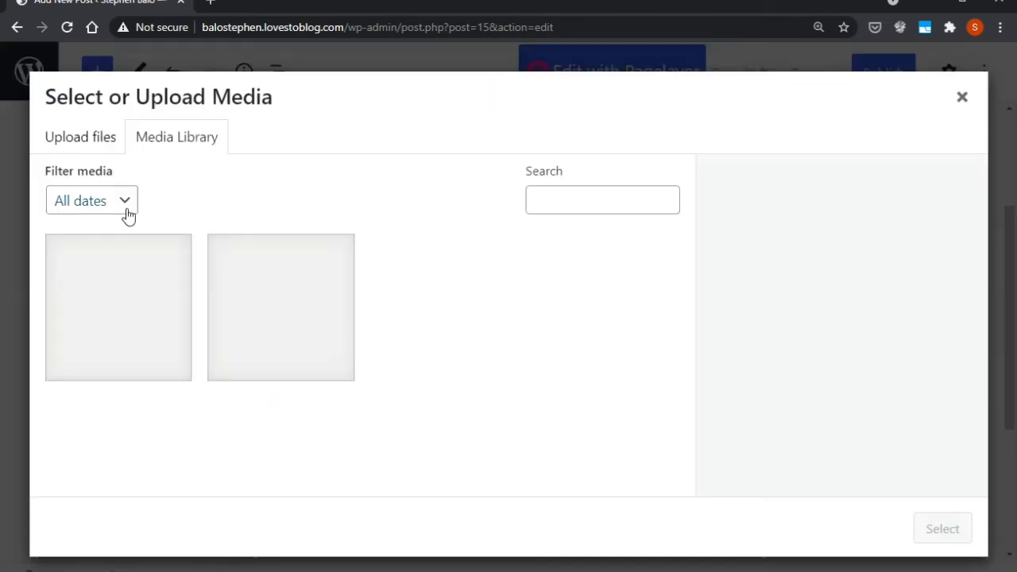
left_click(148, 309)
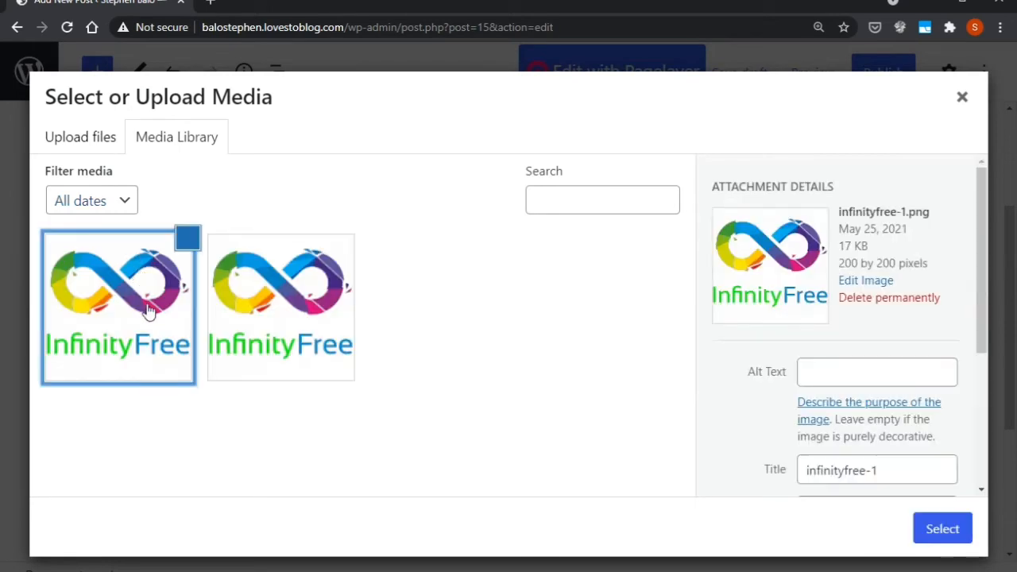
left_click(938, 528)
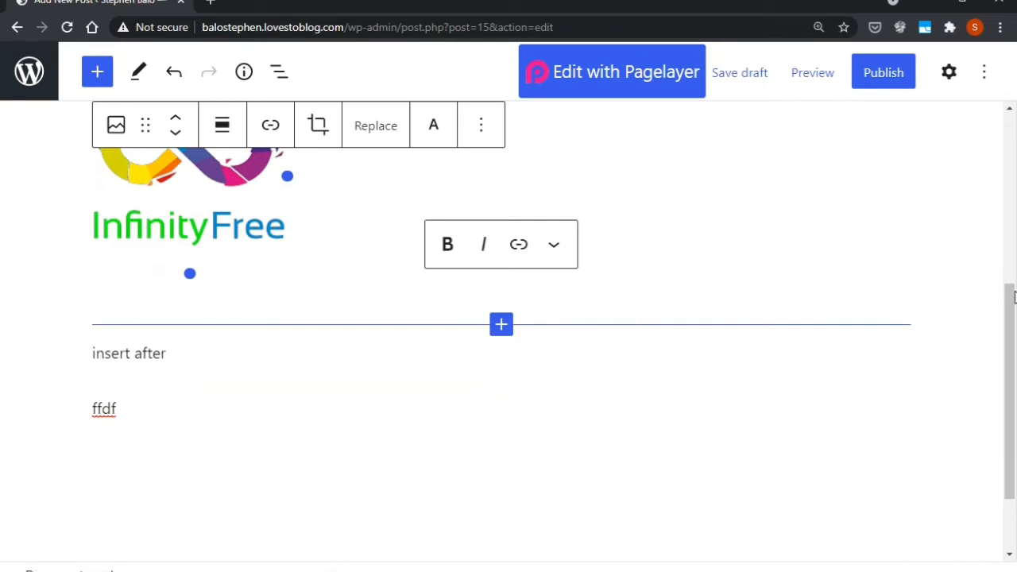
- Examine the block controls of the "insert before" paragraph and the InfinityFree image in the post
scroll(1015, 253, "up", 2)
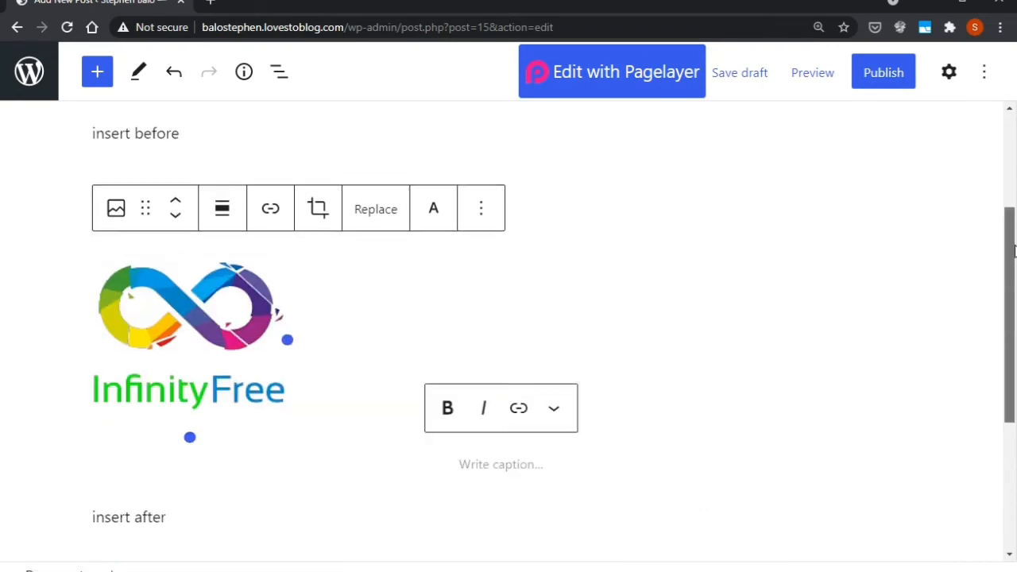
scroll(1015, 263, "down", 1)
scroll(1015, 250, "up", 1)
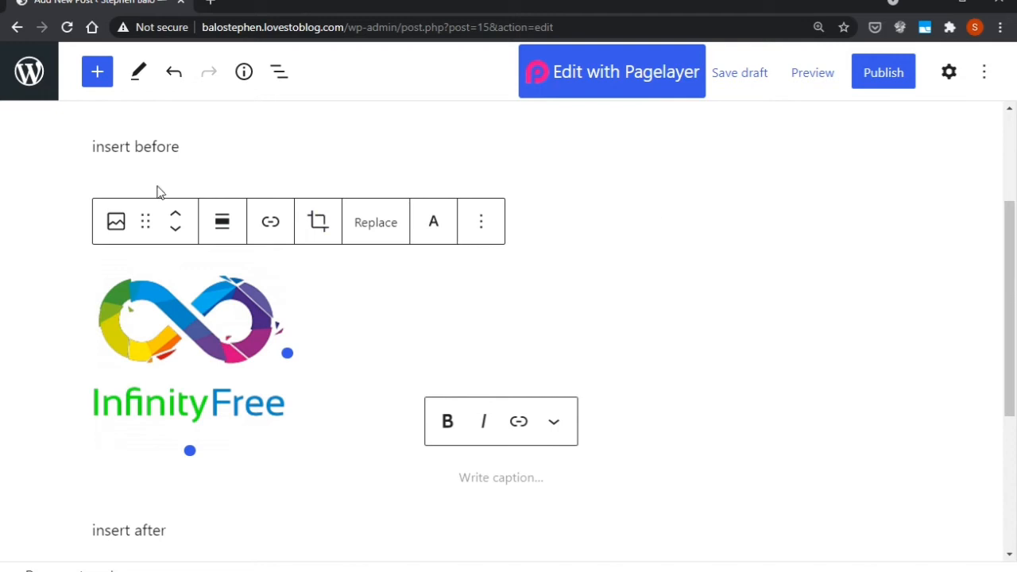
left_click(188, 154)
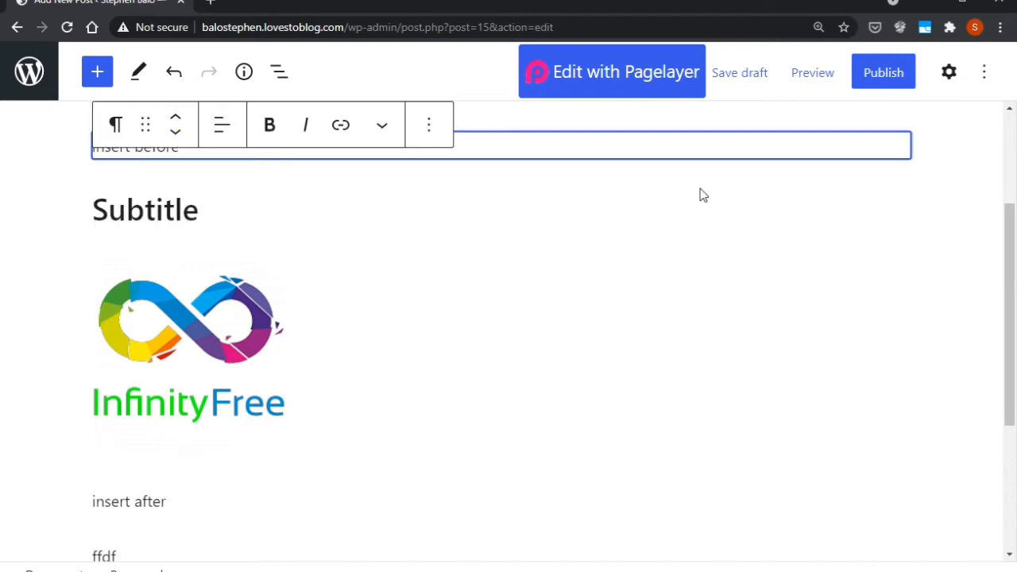
scroll(1015, 229, "up", 2)
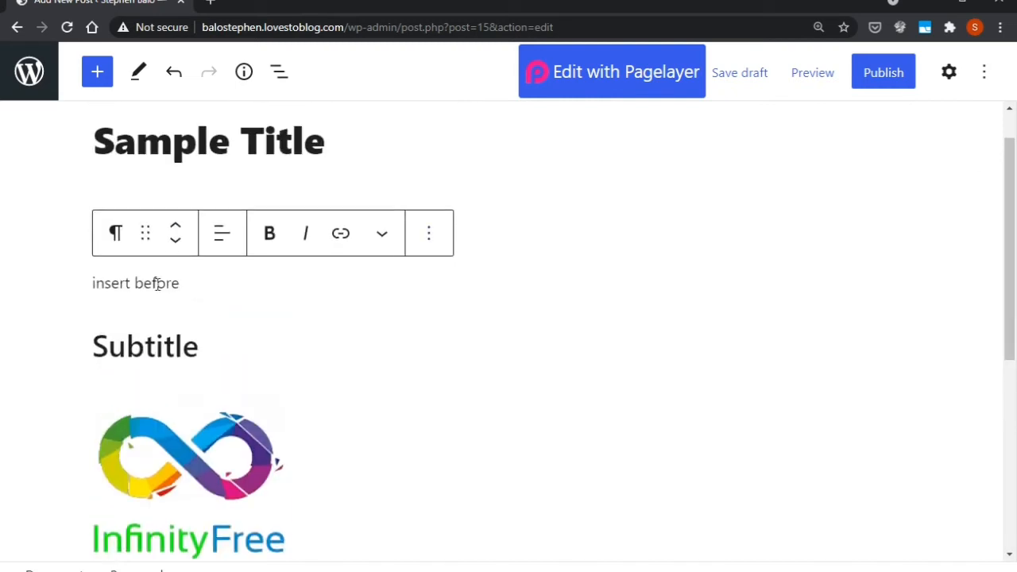
left_click_drag(182, 283, 78, 294)
left_click(195, 275)
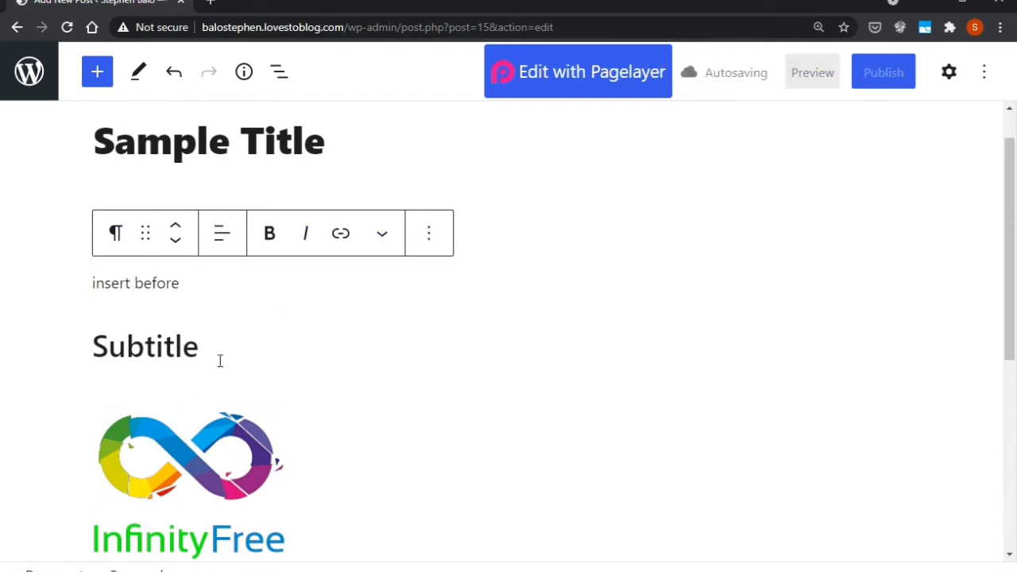
left_click(224, 447)
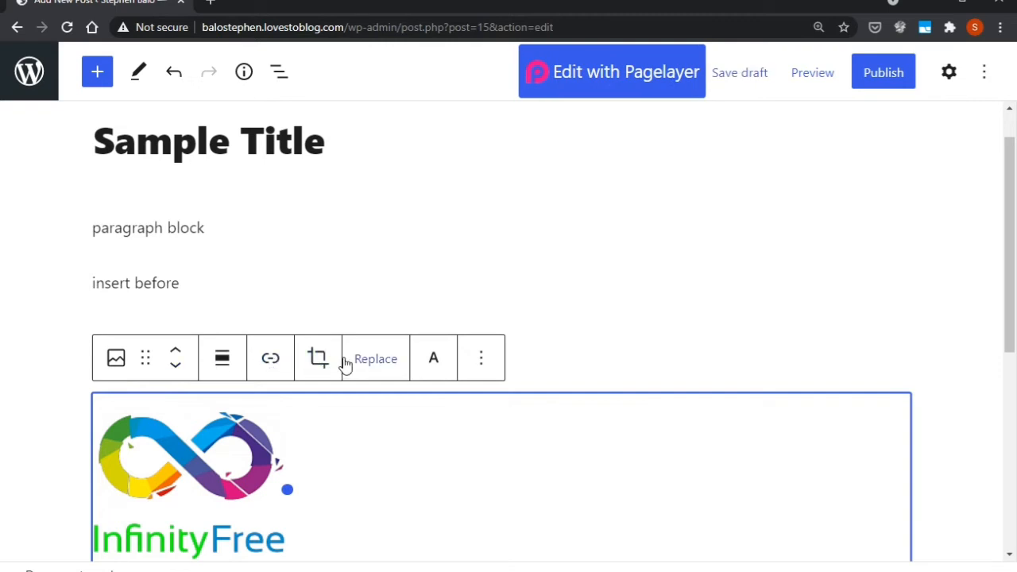
- Transform the "paragraph block" paragraph under the post title into a Heading block
left_click(197, 227)
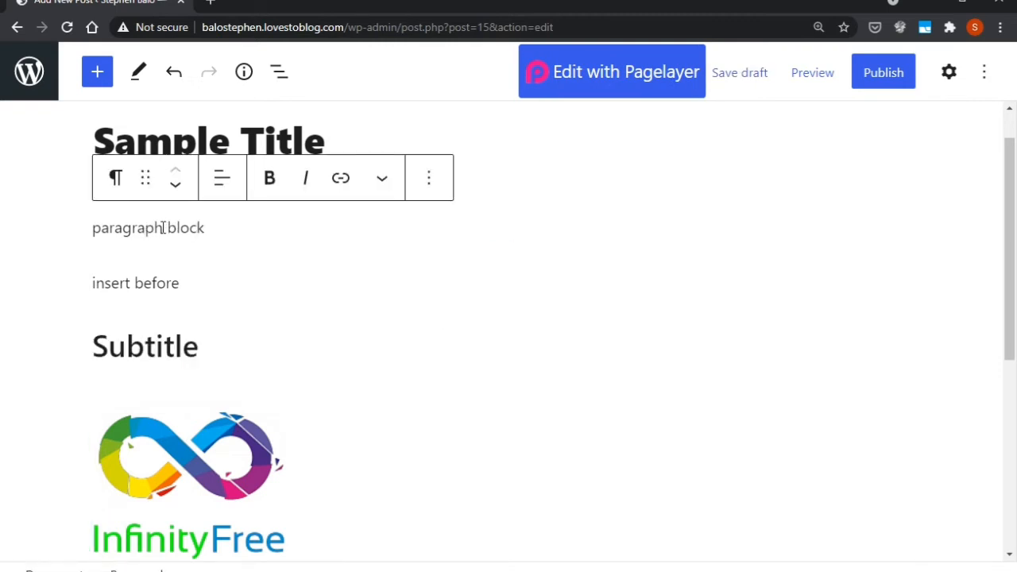
left_click(116, 179)
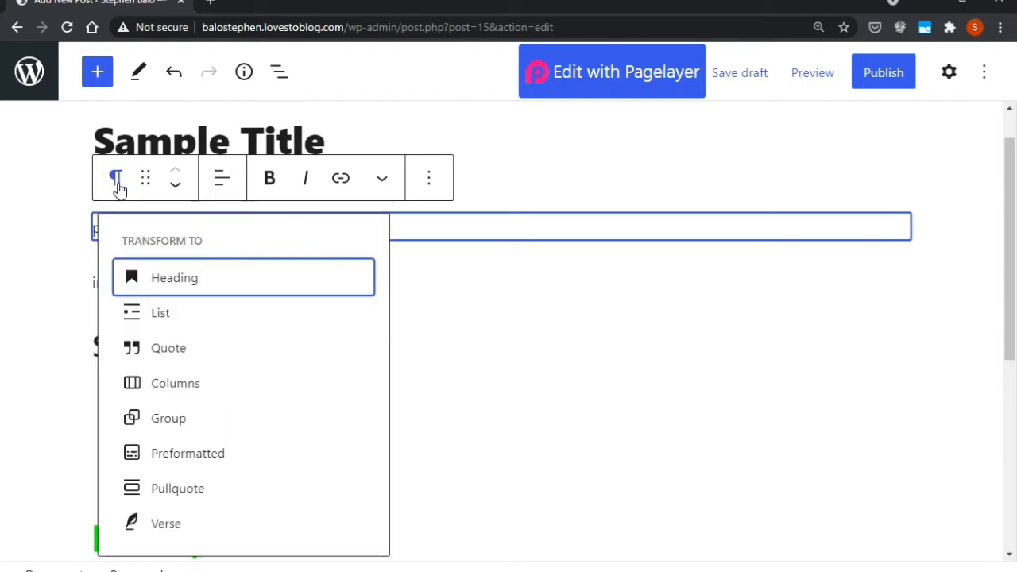
left_click(409, 227)
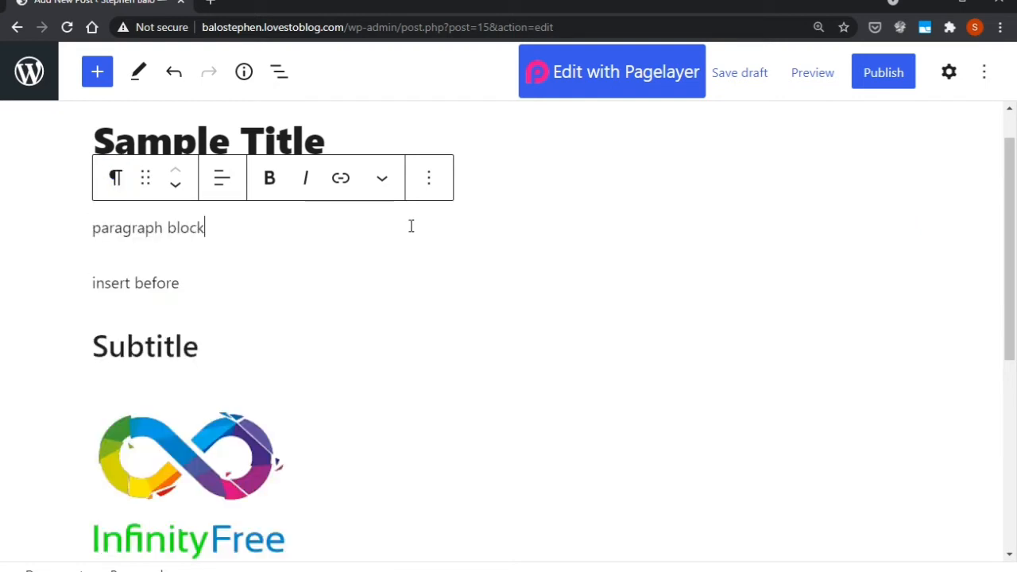
left_click_drag(215, 223, 91, 227)
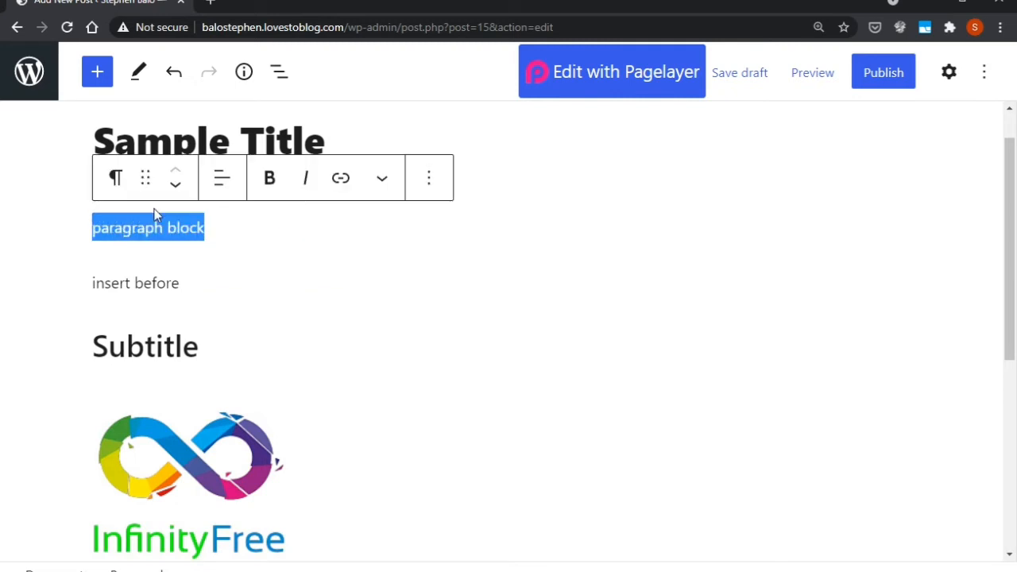
left_click(118, 189)
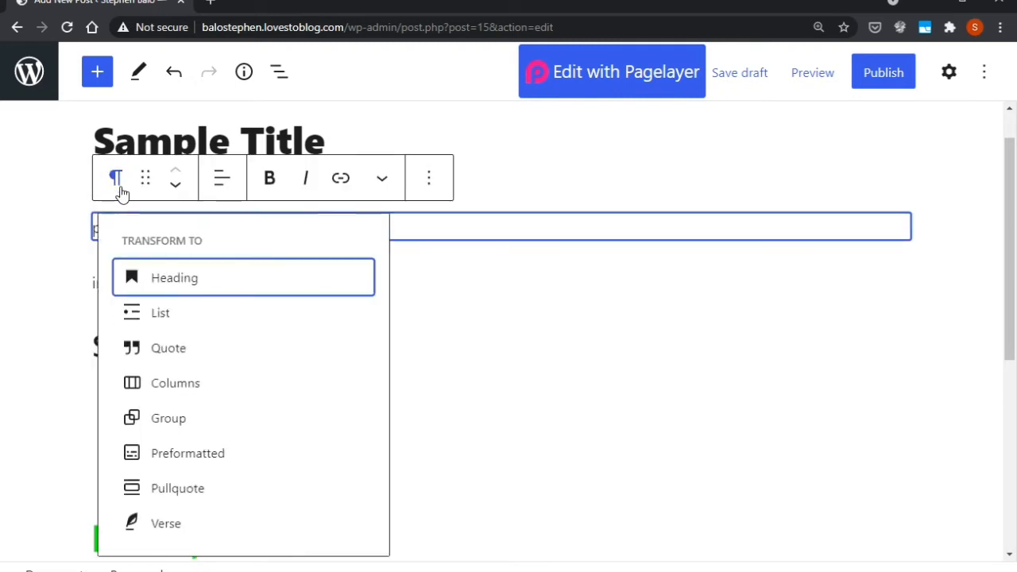
left_click(192, 284)
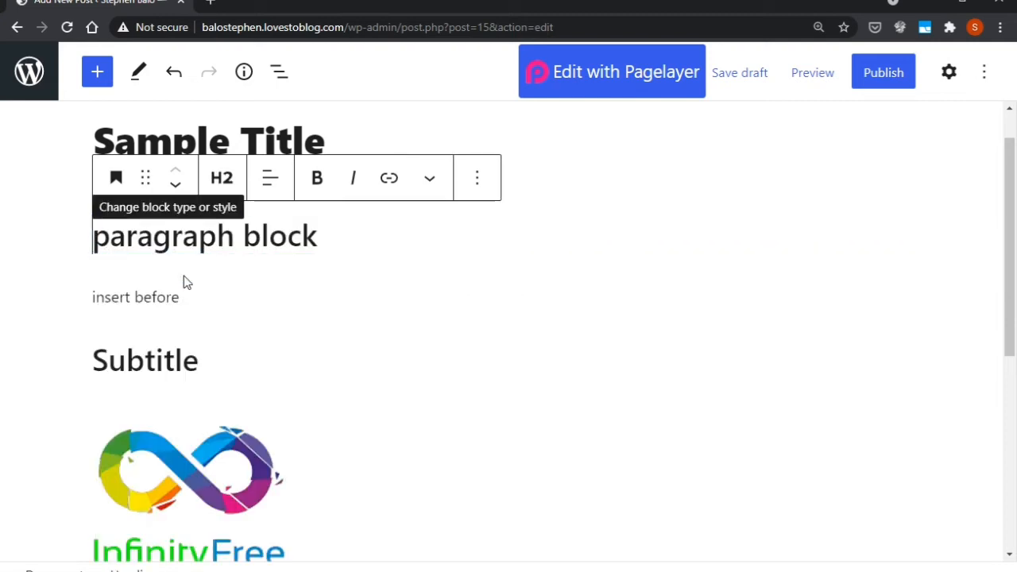
- Transform the "paragraph block" block into a bulleted list and add a second item reading "fdf"
left_click(119, 181)
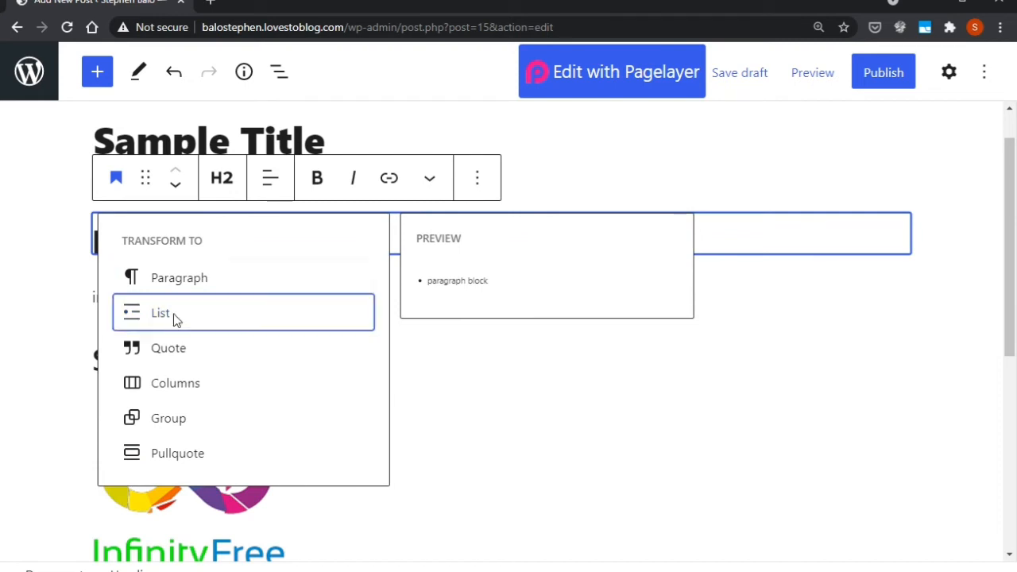
left_click(175, 314)
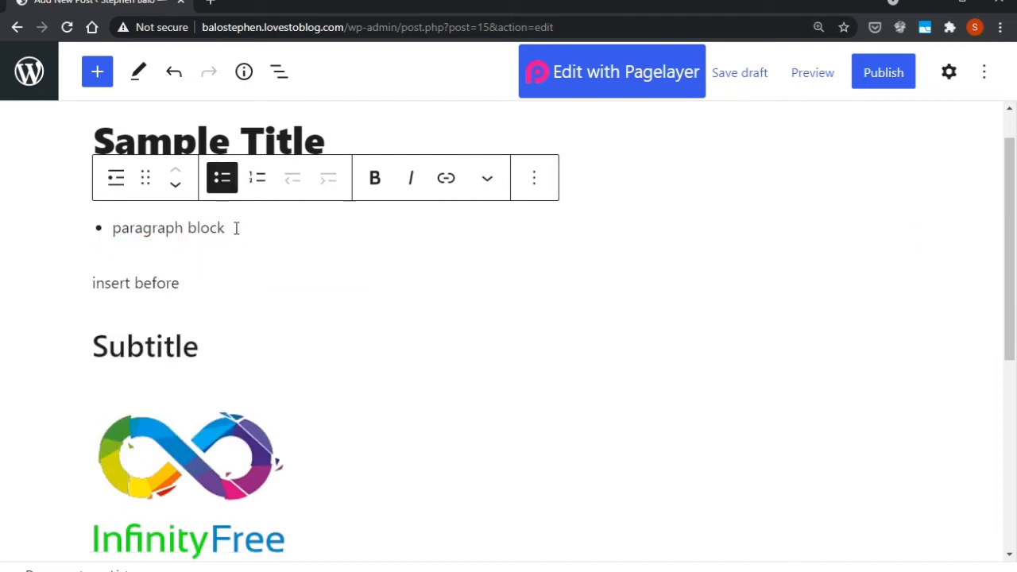
key("Return")
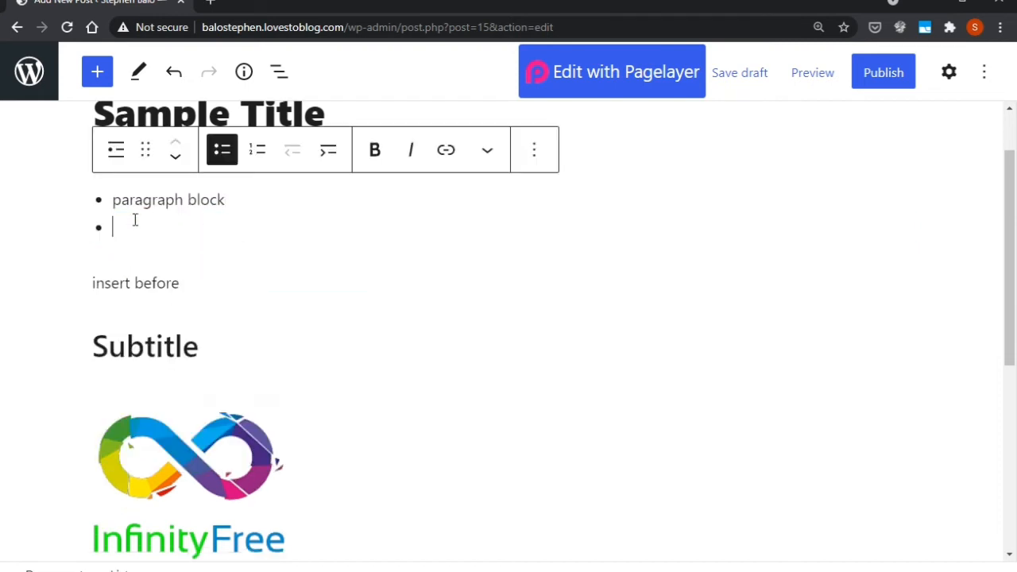
type("fdf")
- Transform the list into a Quote block and move it directly below the "insert before" paragraph
left_click(115, 155)
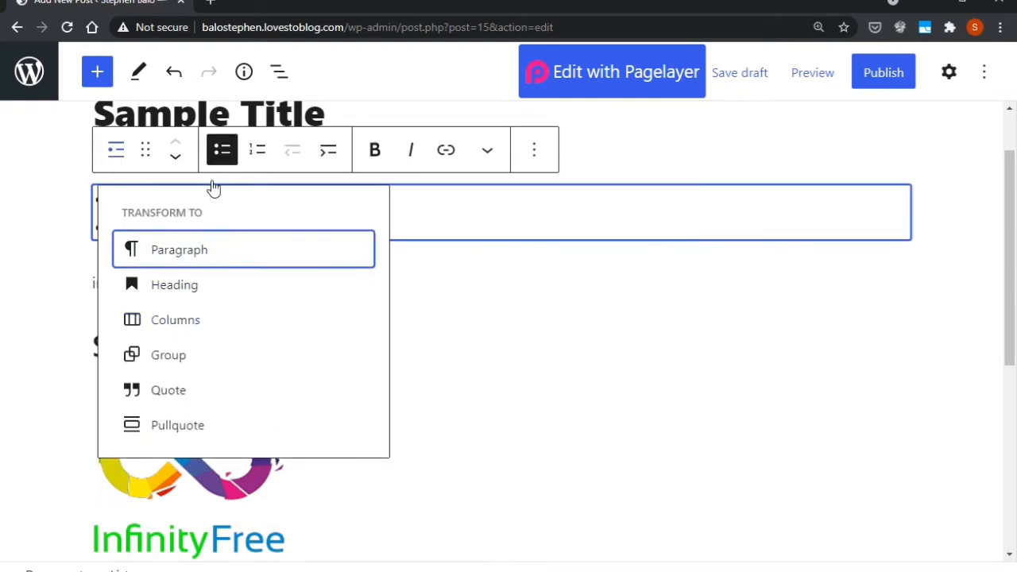
left_click(166, 394)
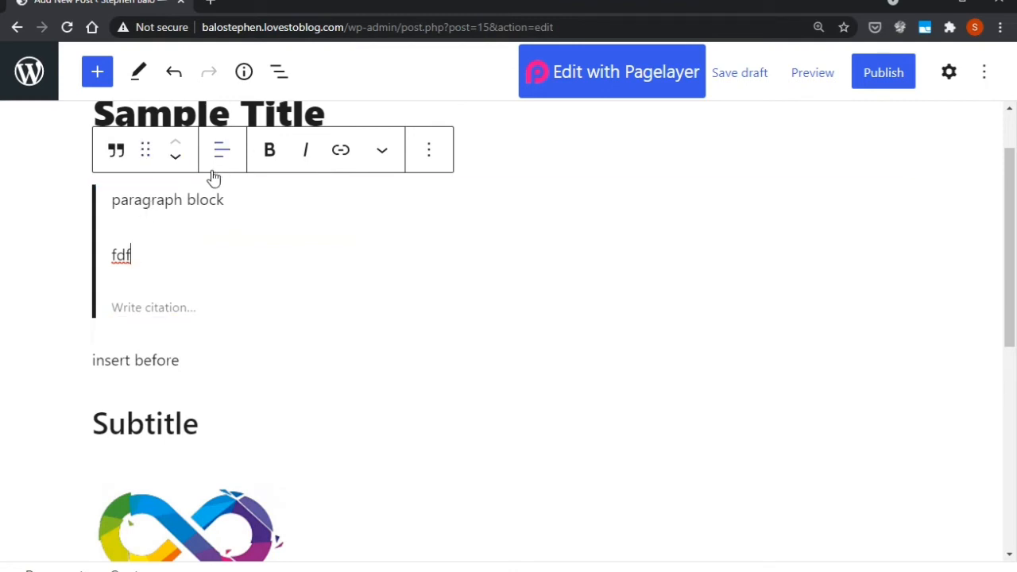
left_click(145, 152)
left_click_drag(145, 153, 115, 184)
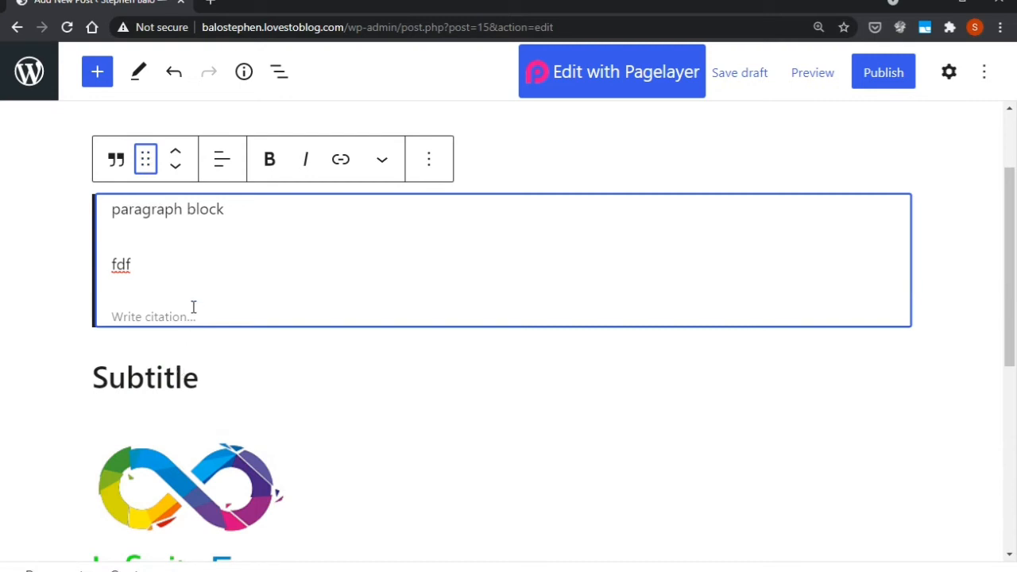
- Move the Subtitle heading up until it is the first block beneath the post title
left_click(183, 376)
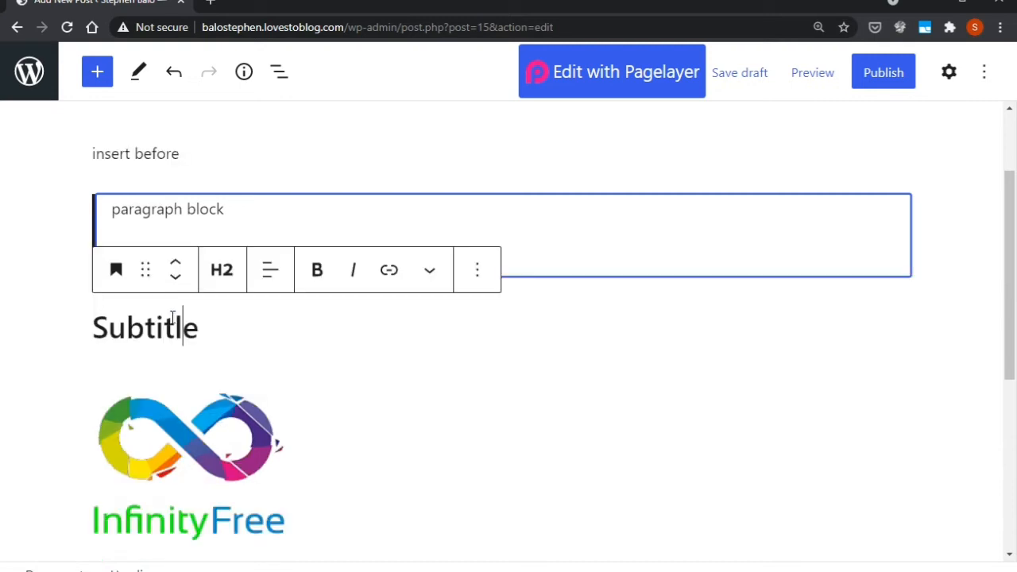
left_click(159, 213)
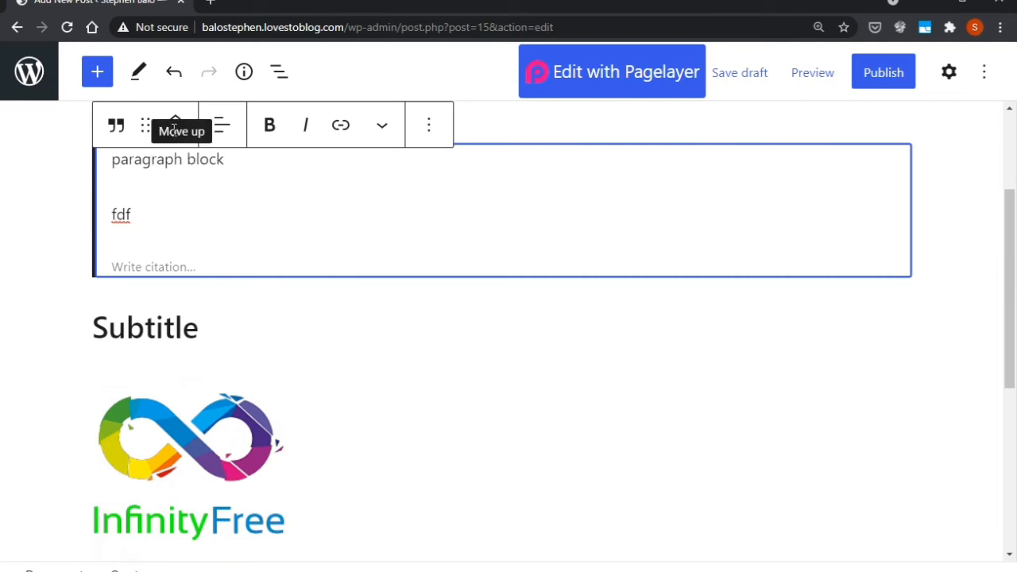
left_click(179, 328)
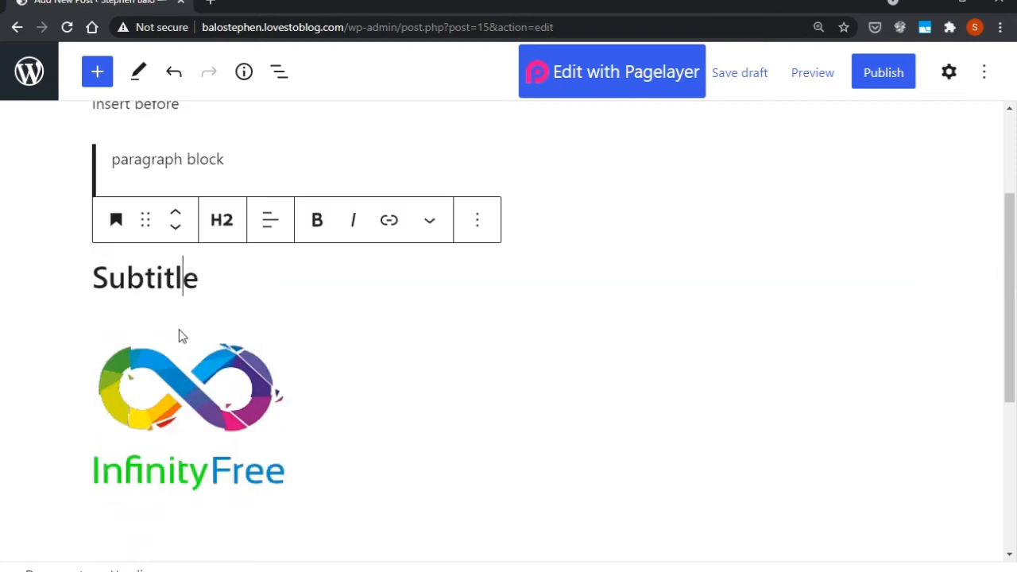
left_click(177, 217)
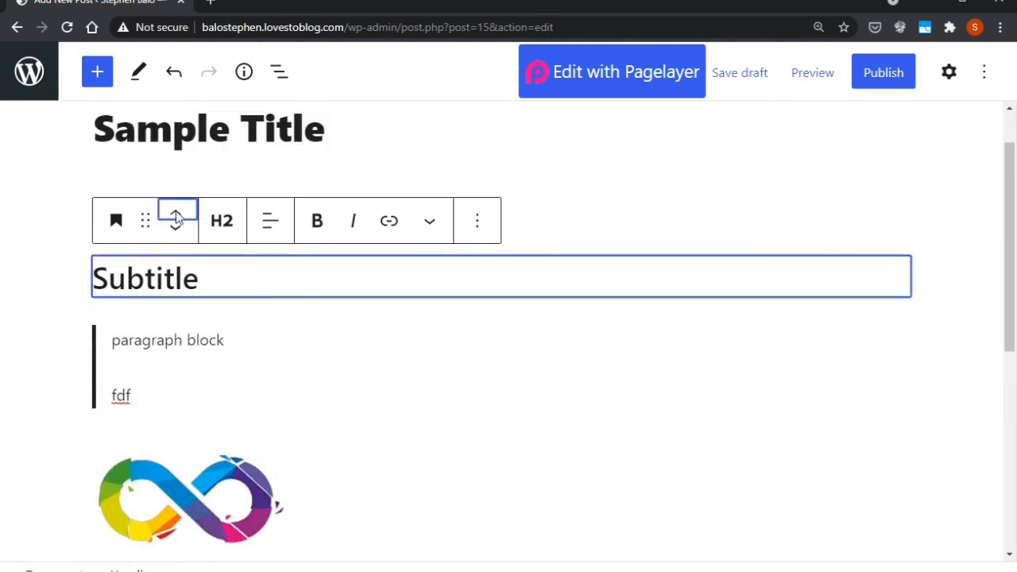
left_click(176, 211)
- Try levels H1 and H6 on the Subtitle heading, and set it to H5
left_click(224, 281)
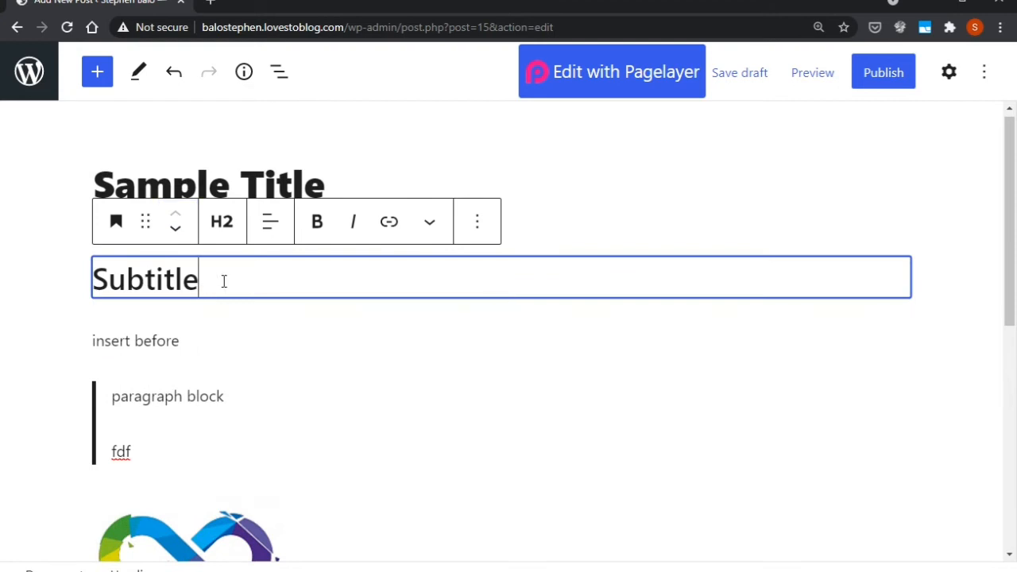
left_click_drag(211, 277, 95, 276)
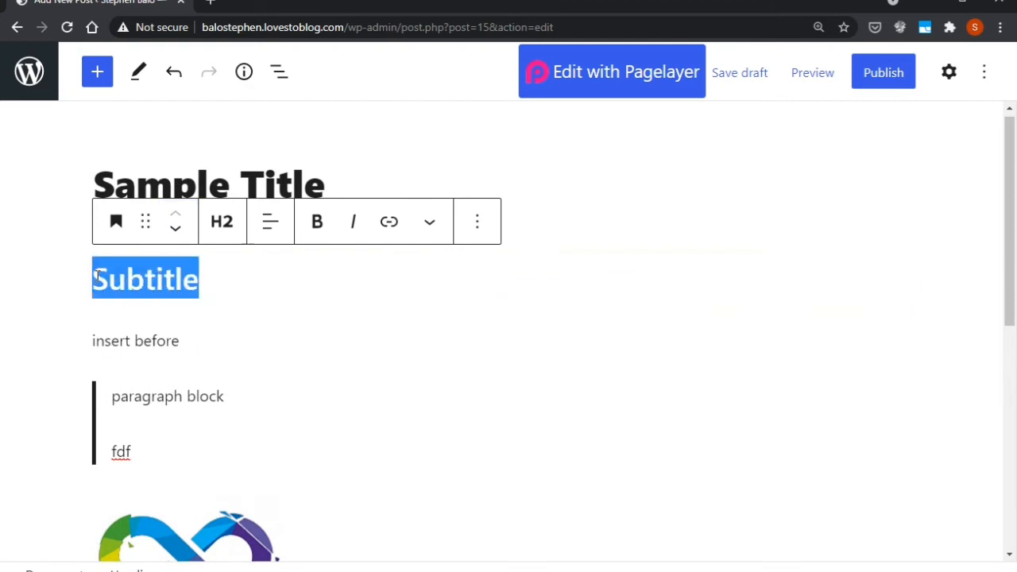
left_click(223, 222)
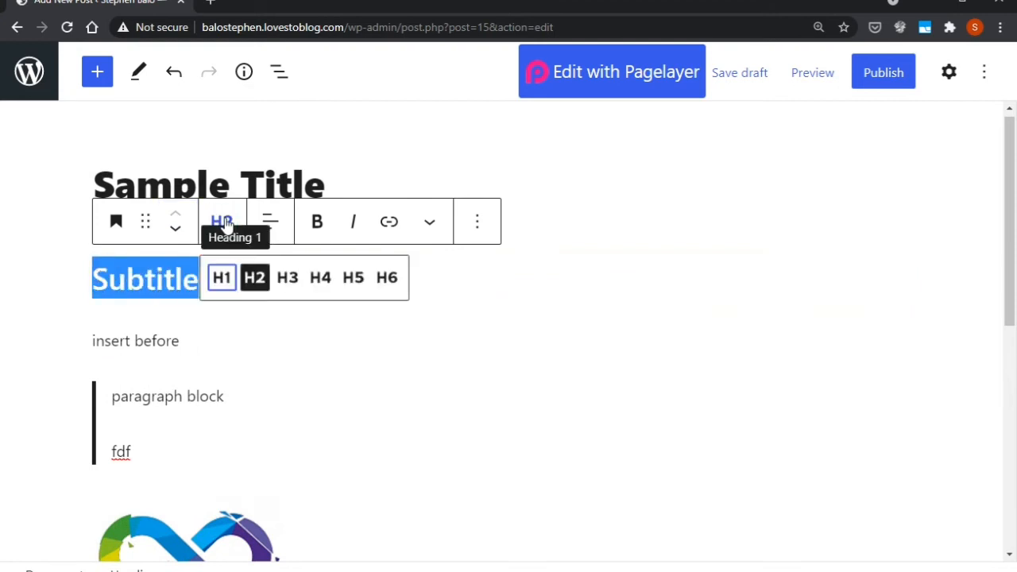
left_click(221, 282)
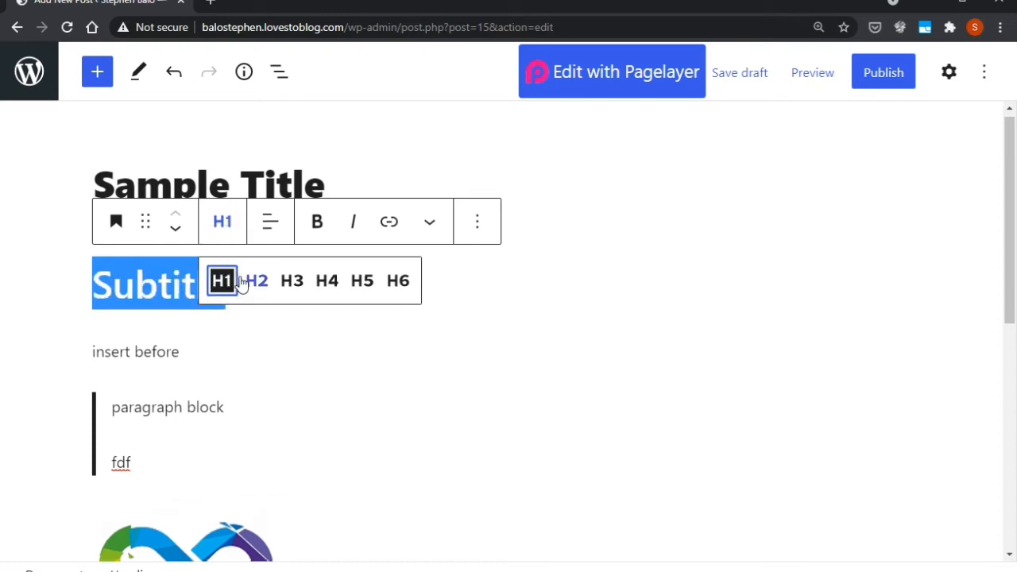
left_click(397, 282)
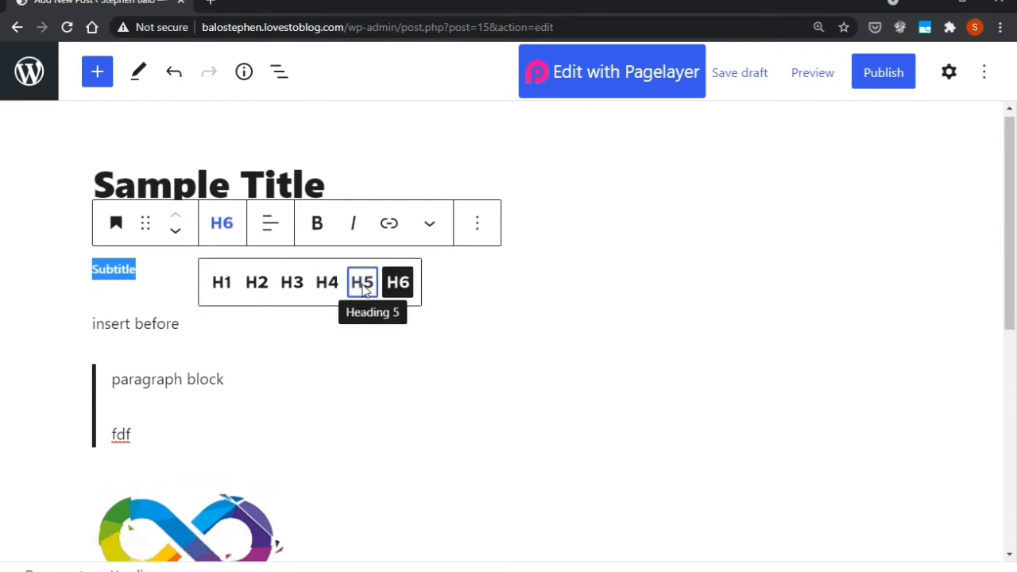
left_click(364, 287)
- Try center alignment on the Subtitle heading, align it right, and make its text bold
left_click(271, 222)
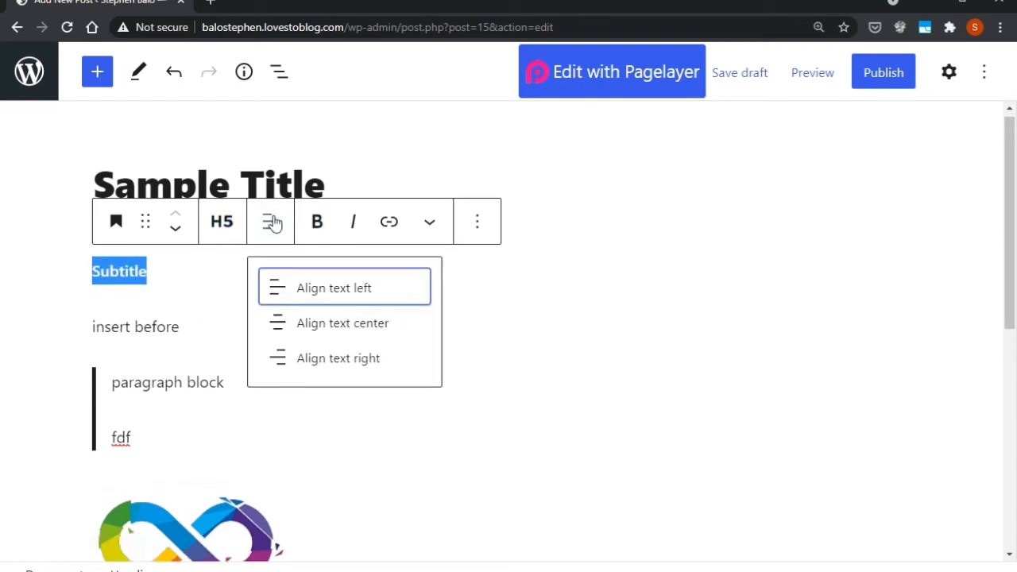
left_click(352, 323)
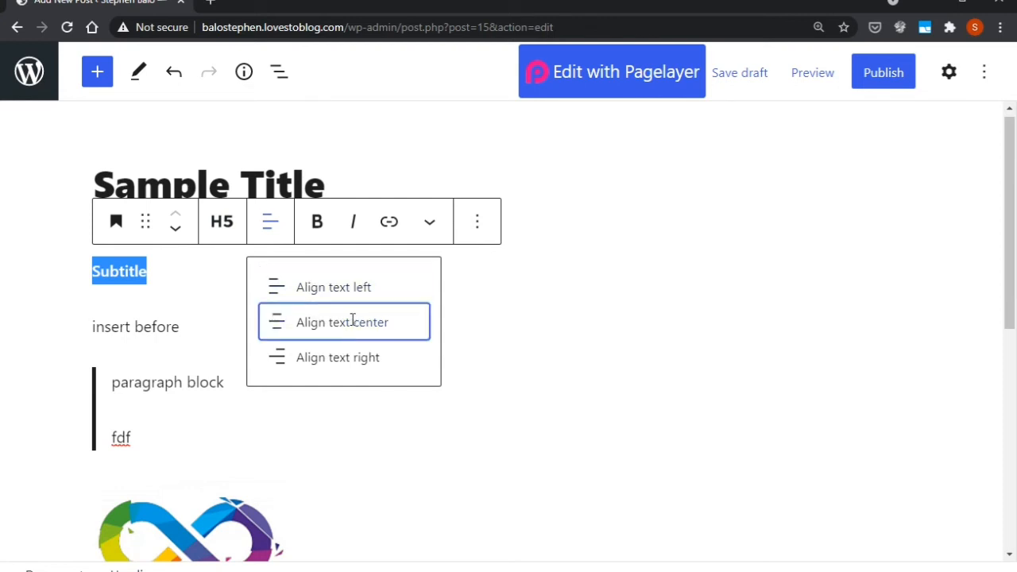
left_click(270, 222)
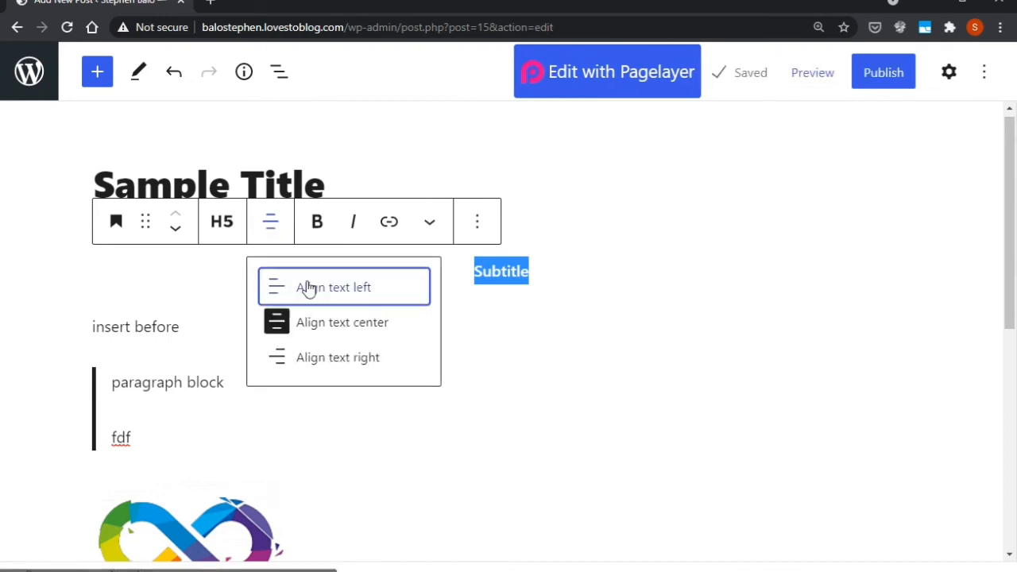
left_click(327, 358)
left_click(317, 224)
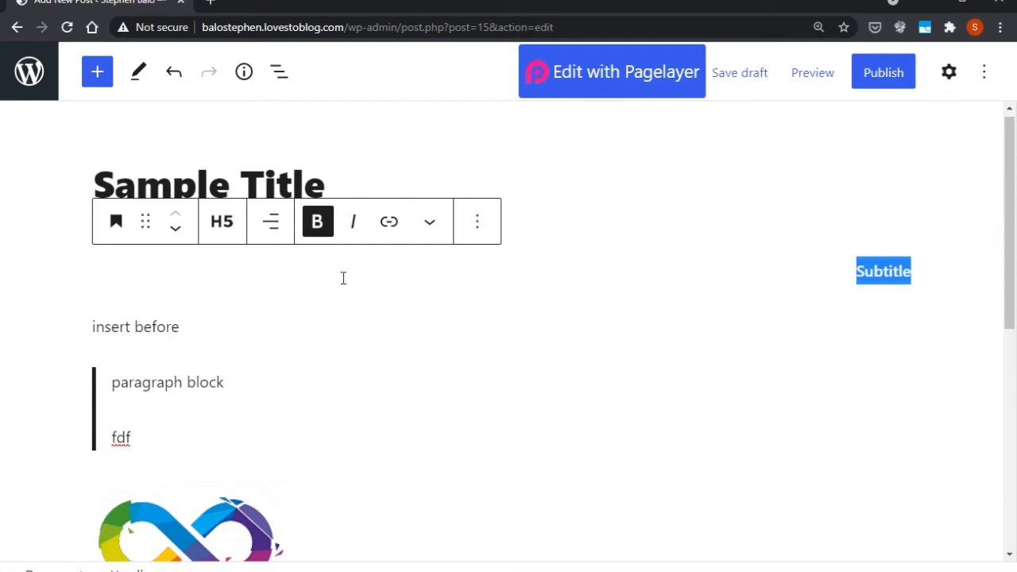
key("Down")
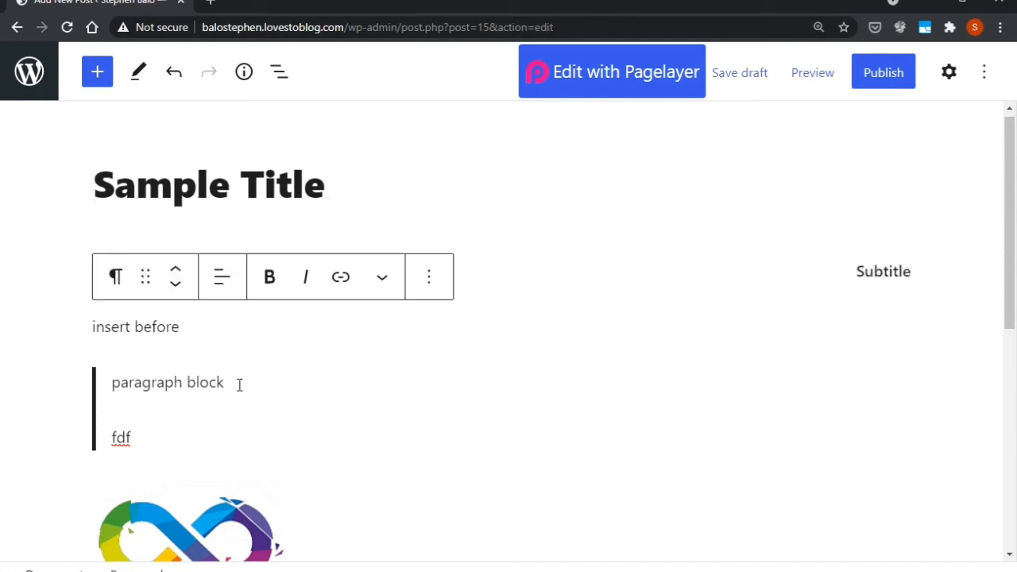
left_click(239, 384)
left_click(263, 253)
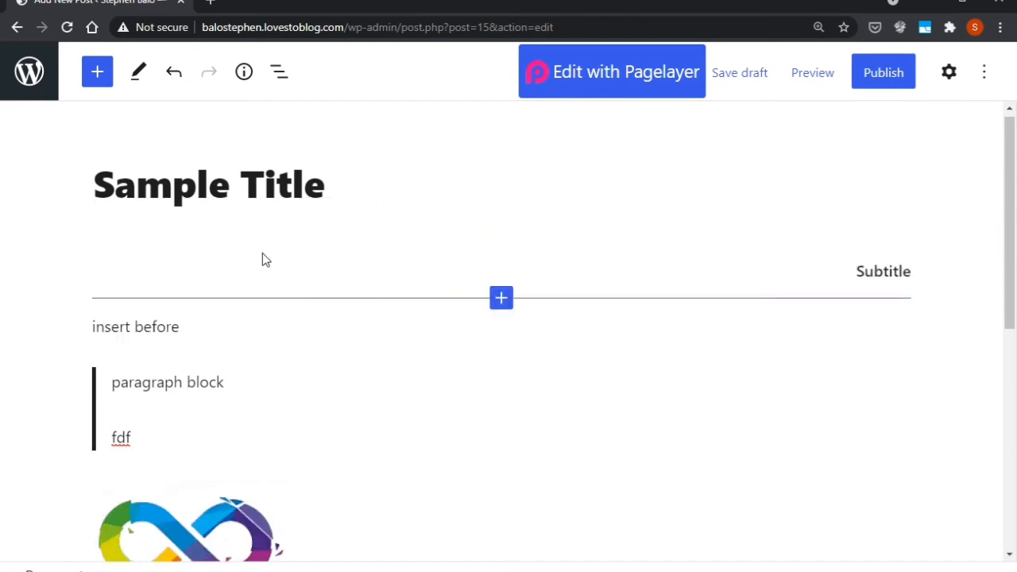
left_click(218, 340)
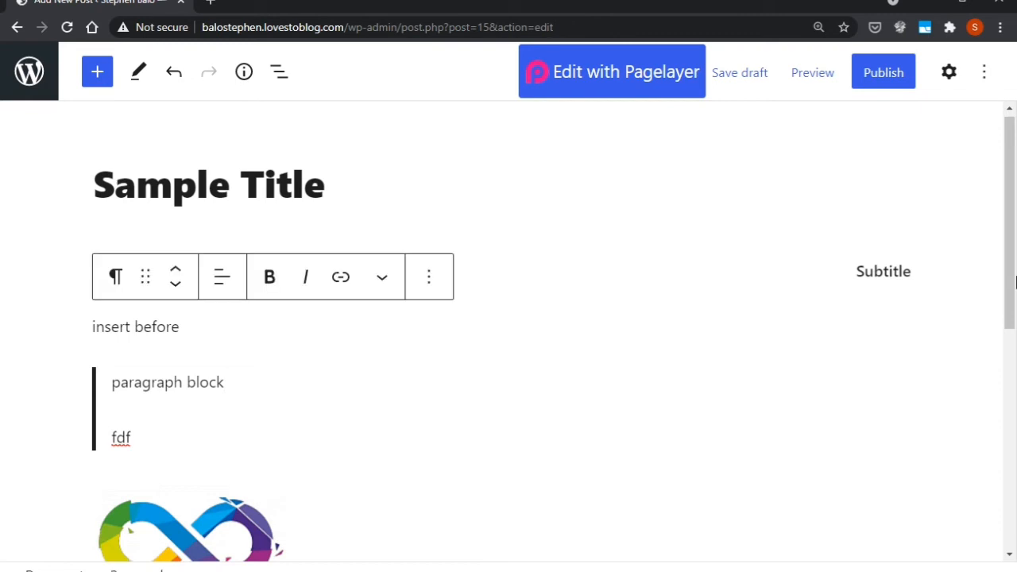
scroll(1015, 353, "down", 3)
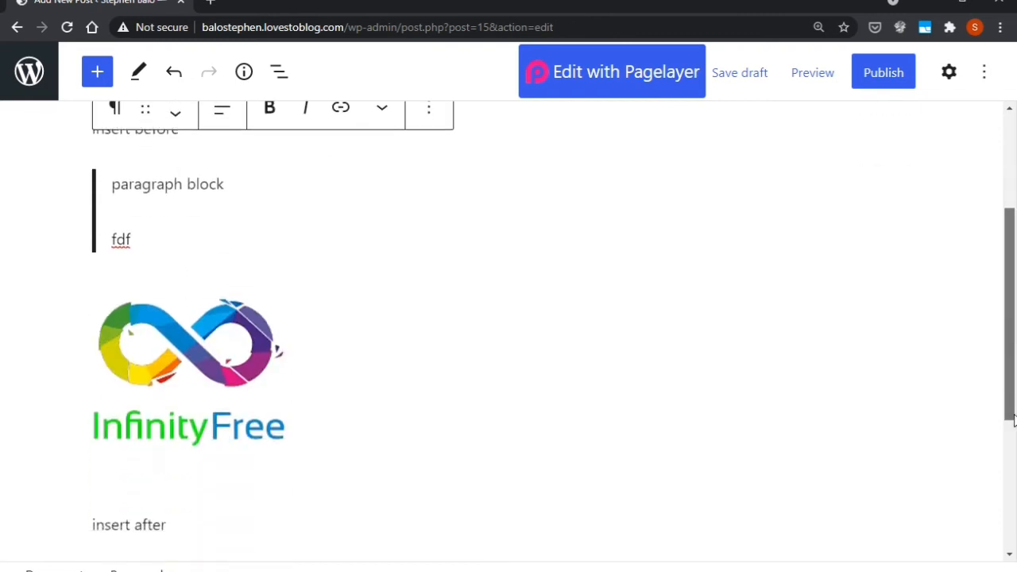
- Transform the InfinityFree image block into a Columns block and select the image inside it
left_click(235, 346)
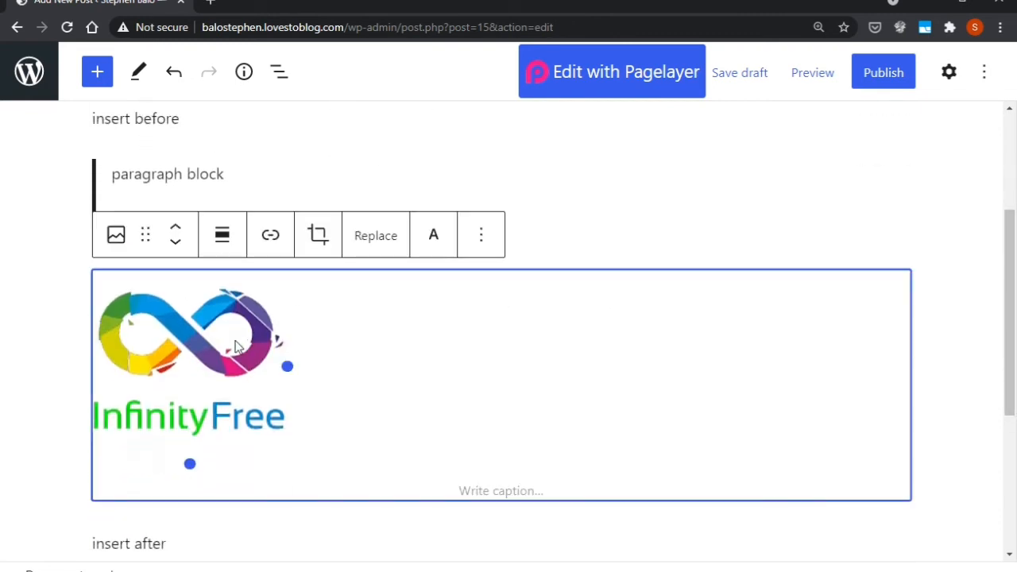
left_click(116, 235)
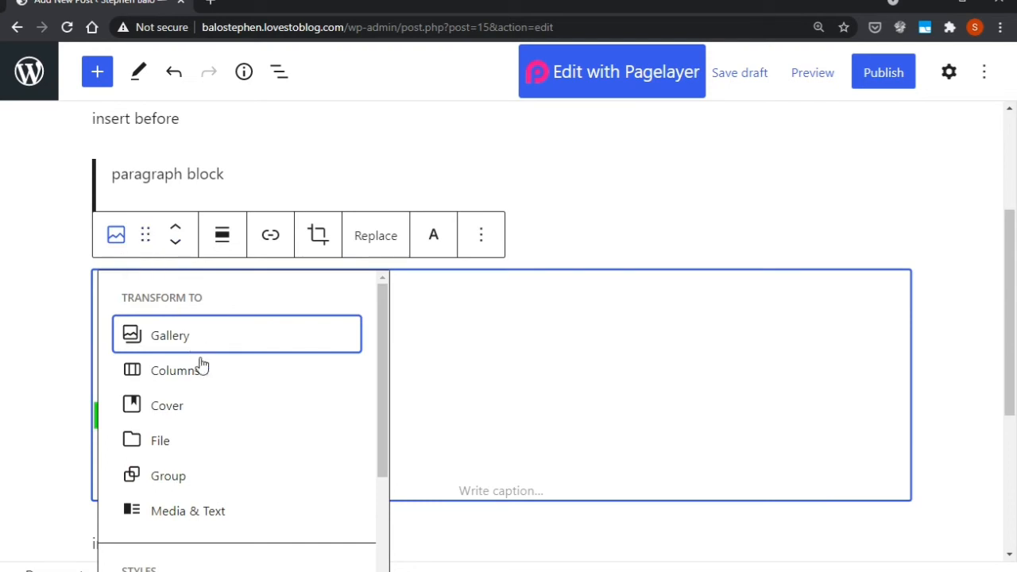
mouse_move(191, 369)
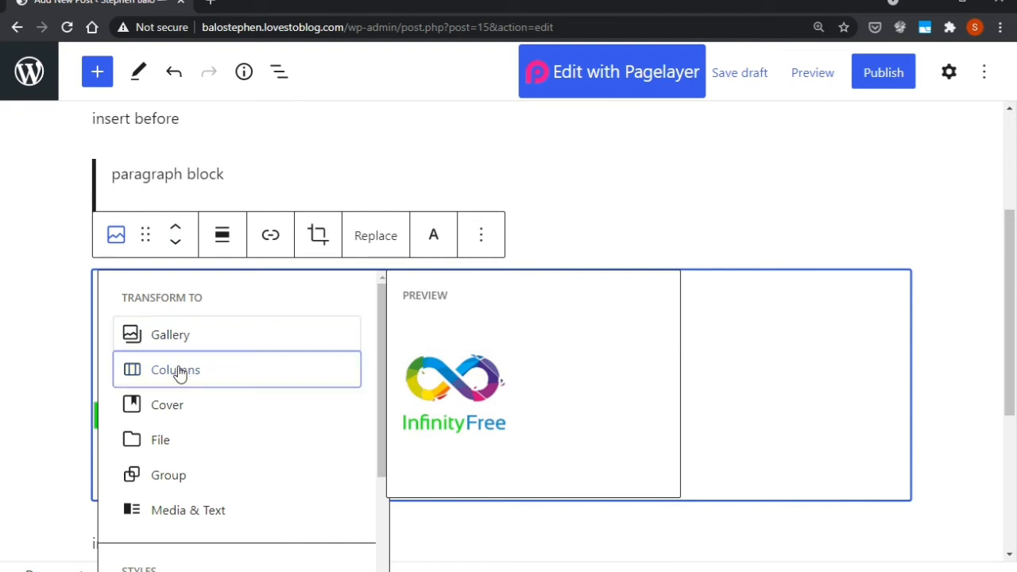
left_click(179, 371)
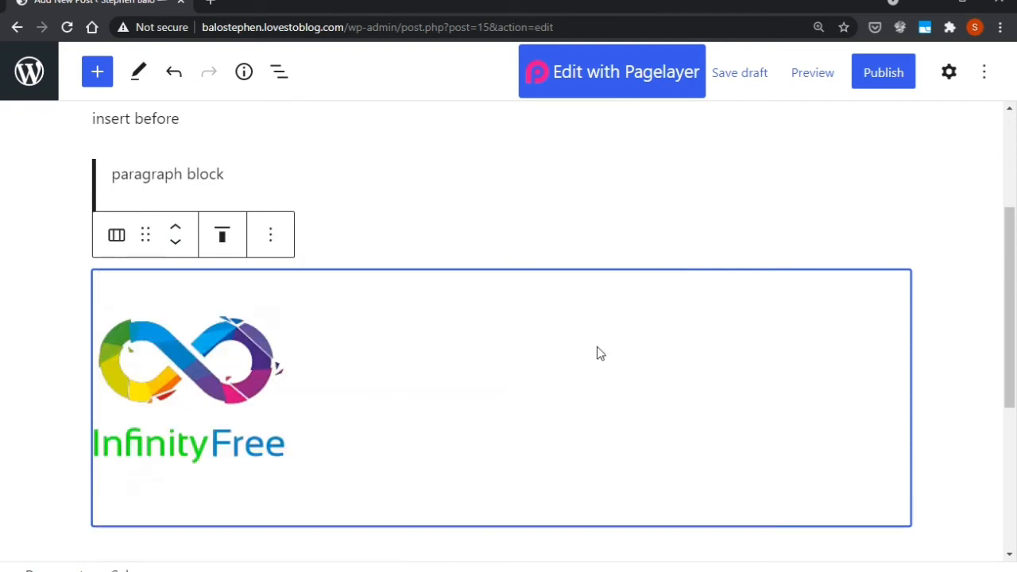
left_click(651, 341)
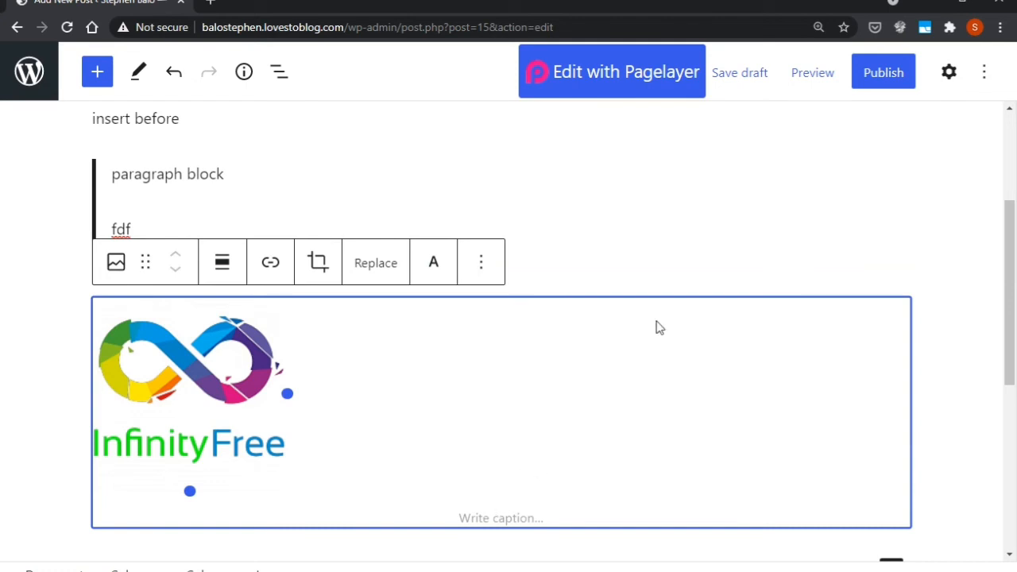
left_click_drag(1016, 315, 1012, 286)
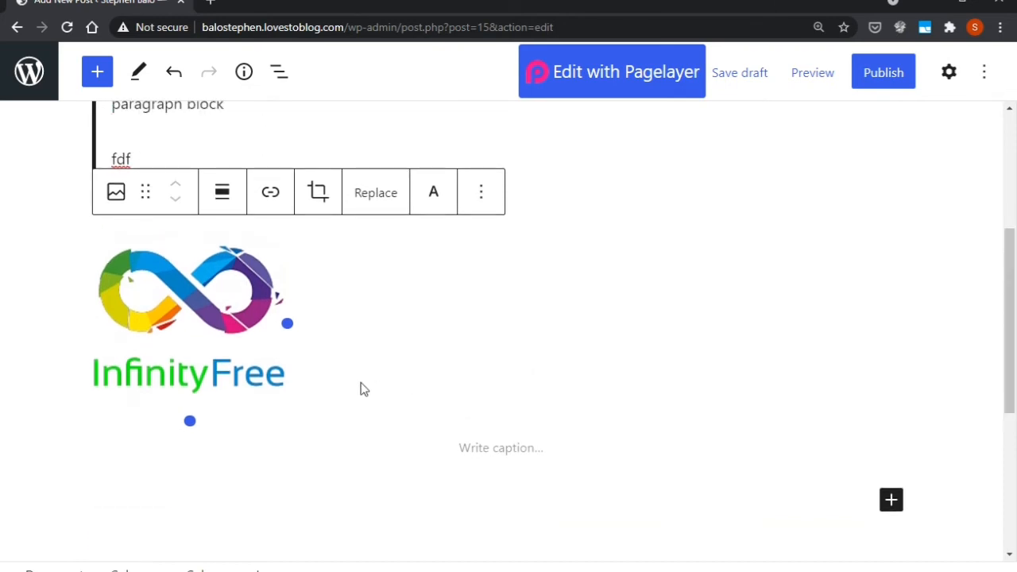
left_click(253, 328)
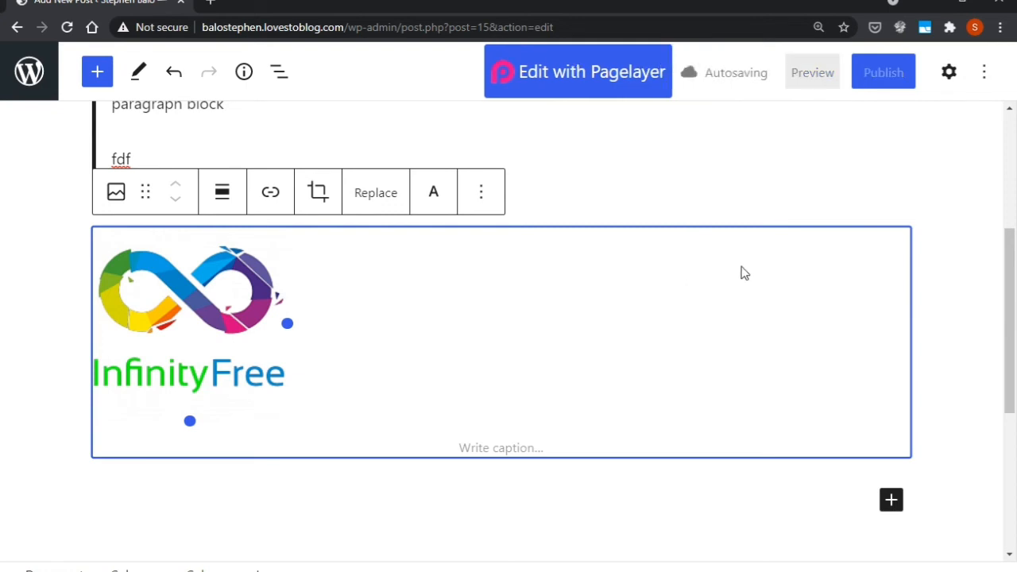
- Look over the editor's view and tool options, and show the settings sidebar for the selected image
left_click(985, 74)
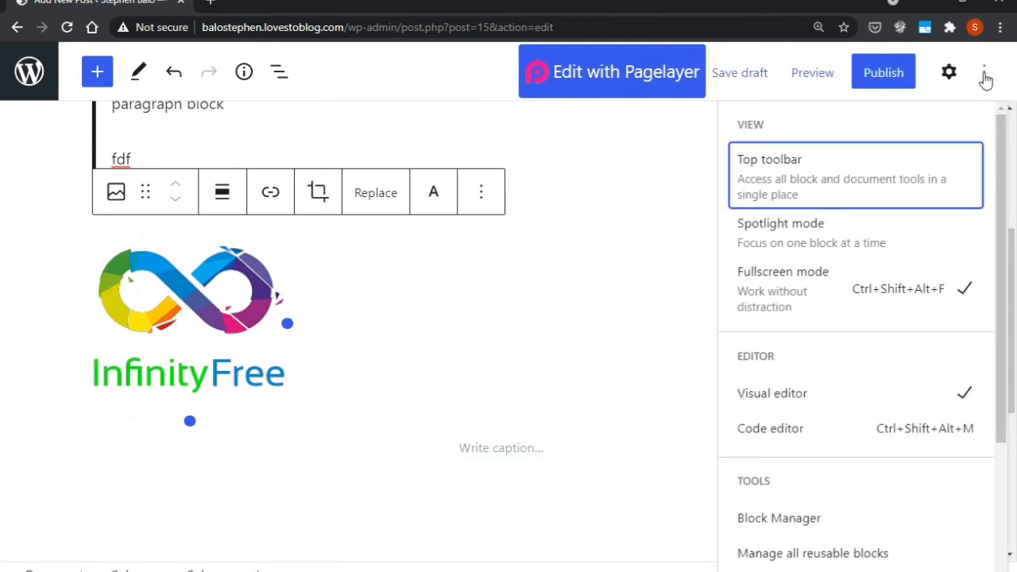
left_click_drag(1004, 220, 1003, 194)
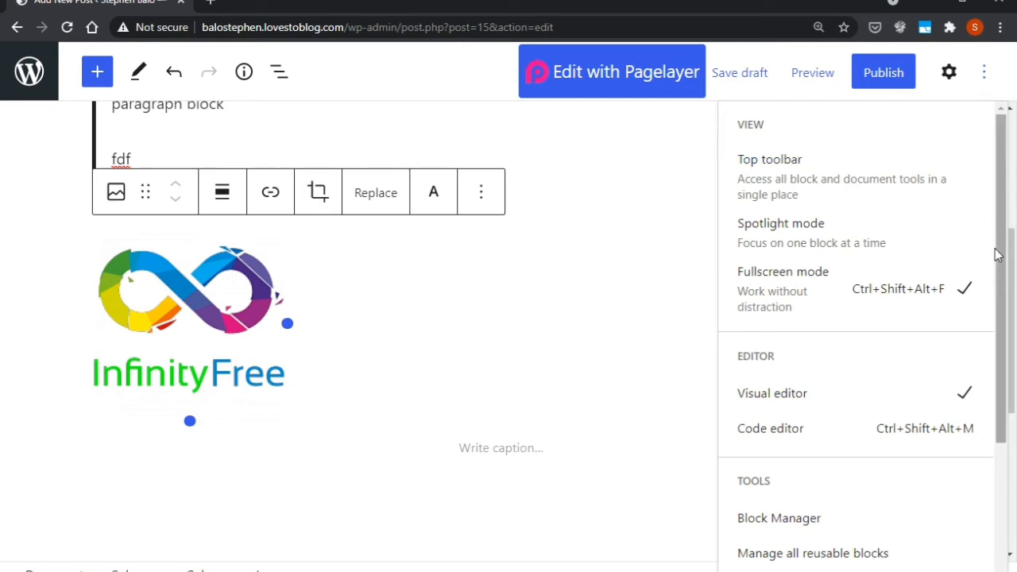
left_click_drag(996, 252, 954, 103)
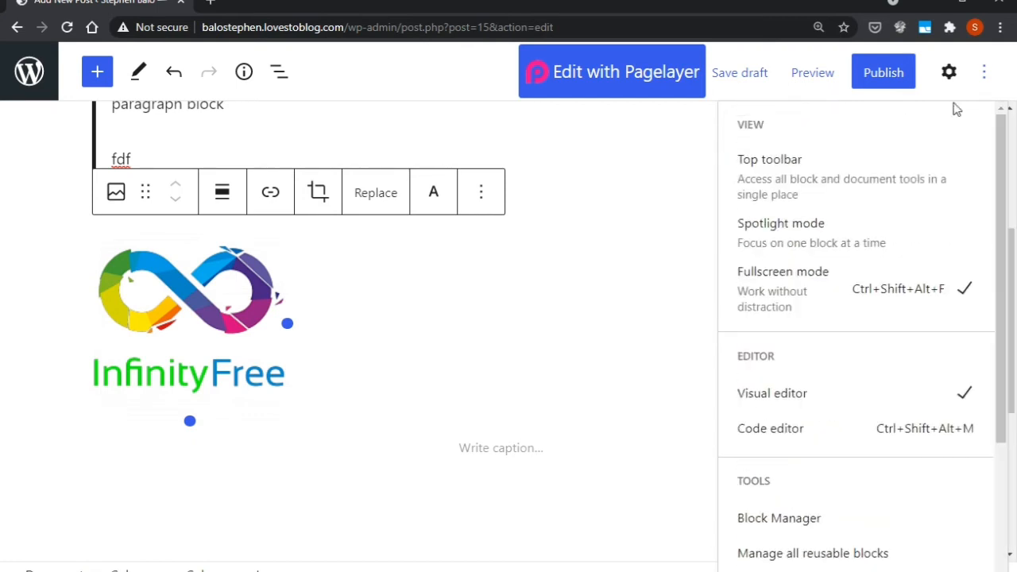
left_click(949, 72)
left_click(948, 72)
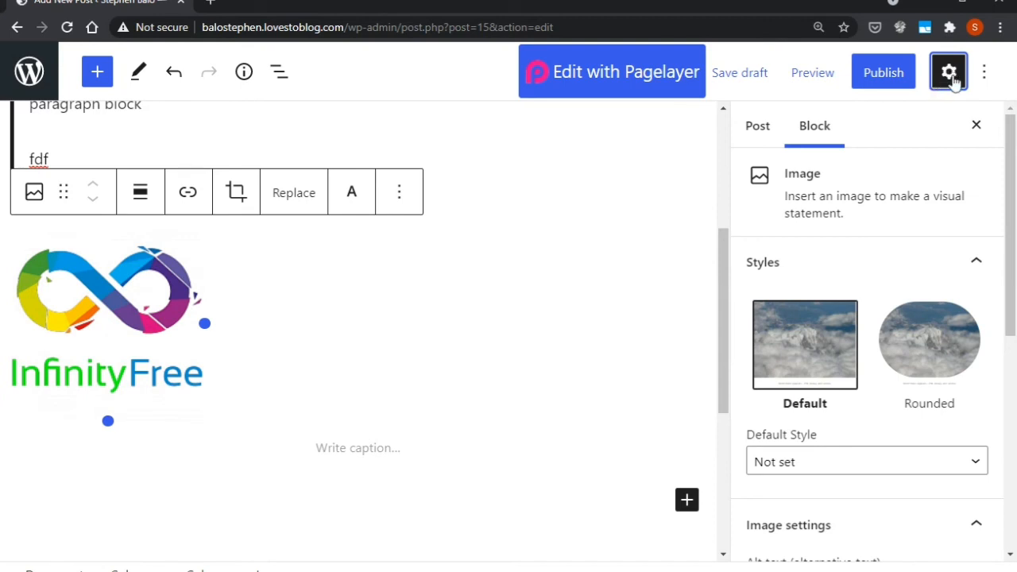
- Compare the Default and Rounded styles on the InfinityFree image, and apply Rounded
scroll(1015, 197, "down", 3)
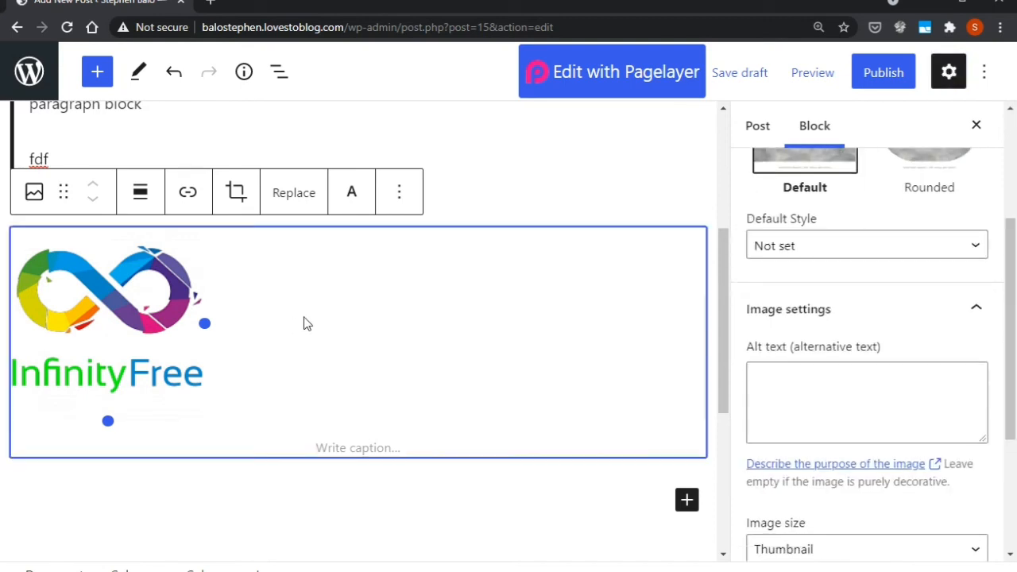
left_click_drag(727, 279, 725, 247)
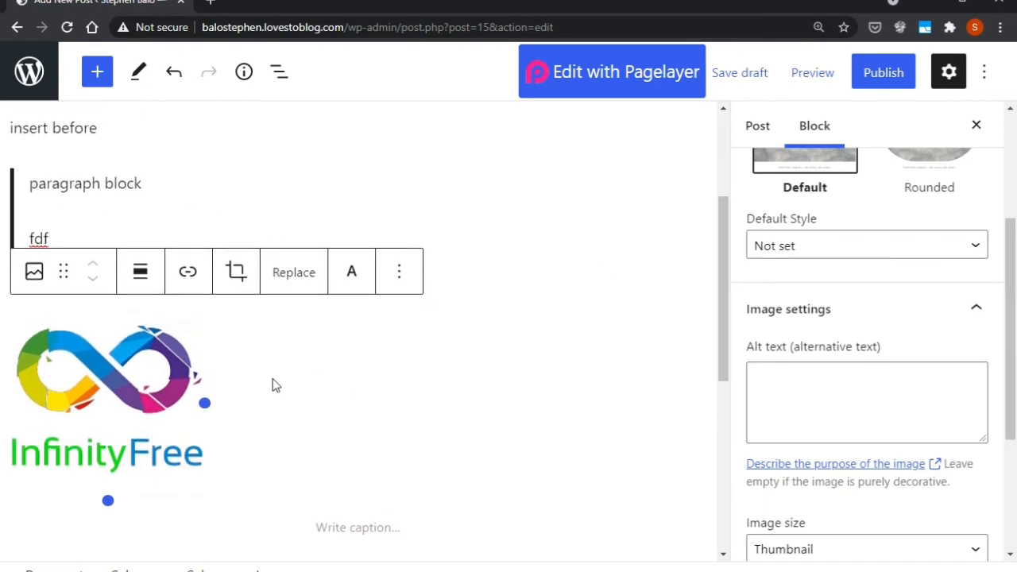
left_click(149, 387)
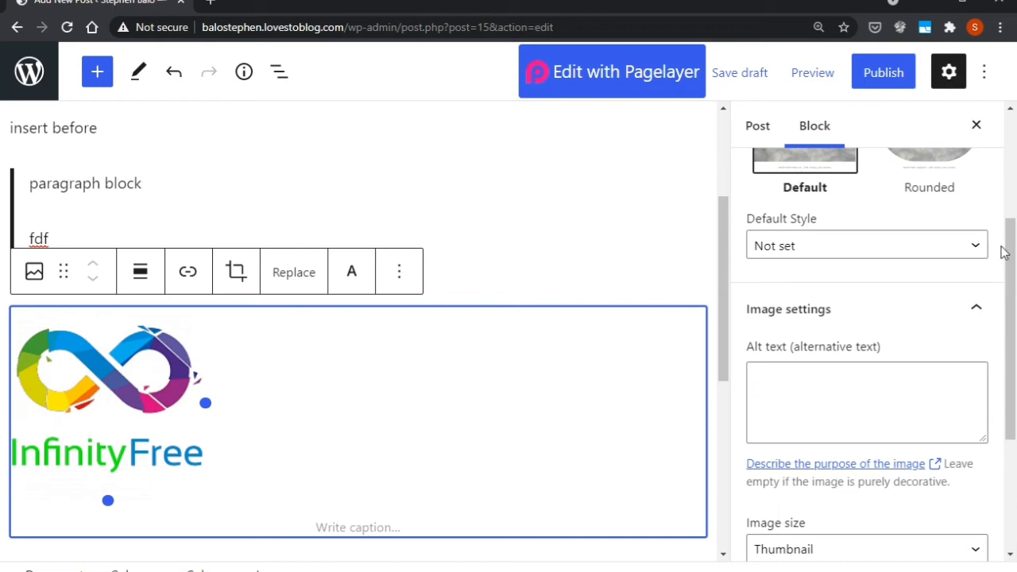
scroll(1004, 252, "up", 3)
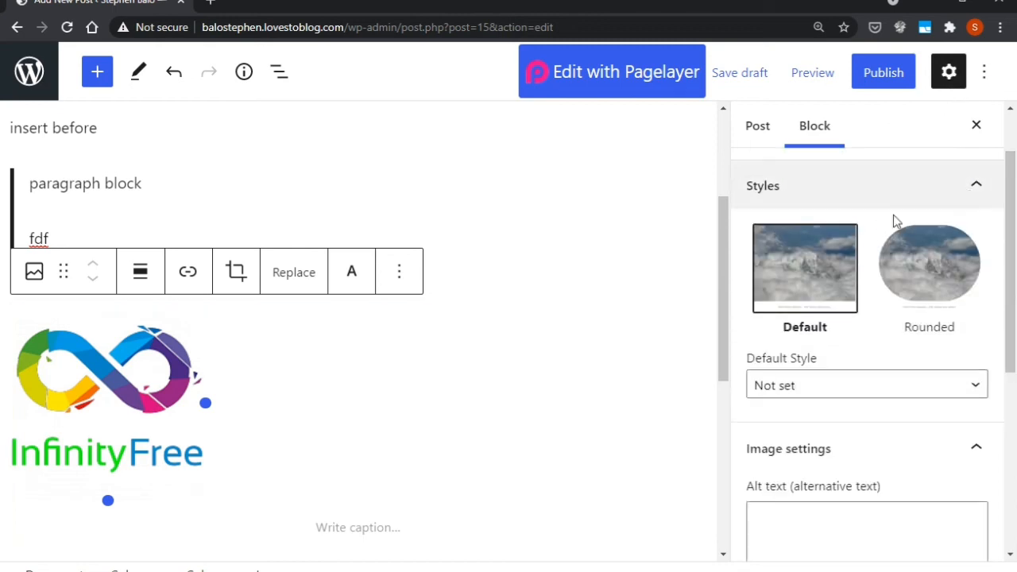
scroll(1014, 267, "down", 1)
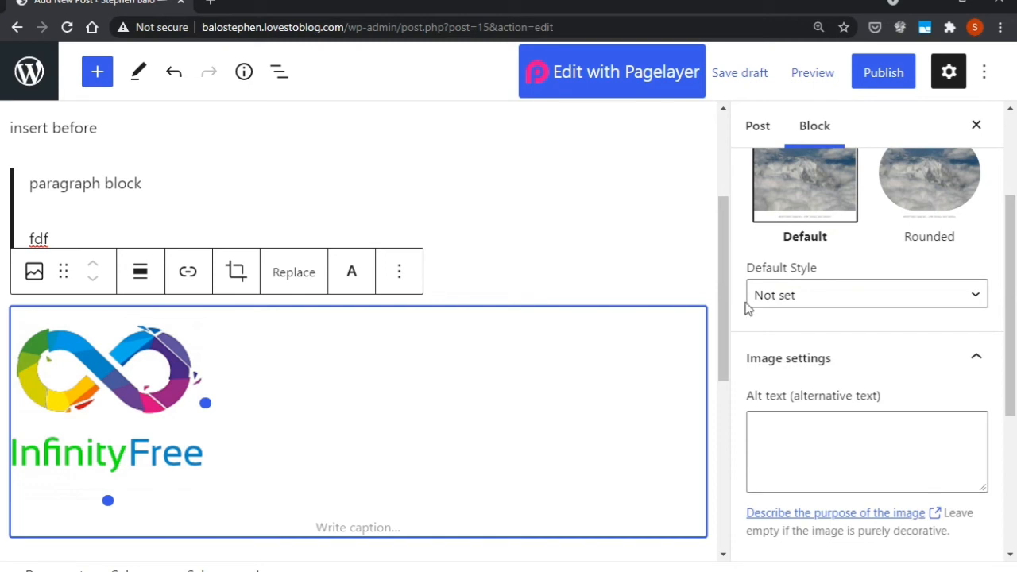
left_click_drag(1015, 248, 1015, 221)
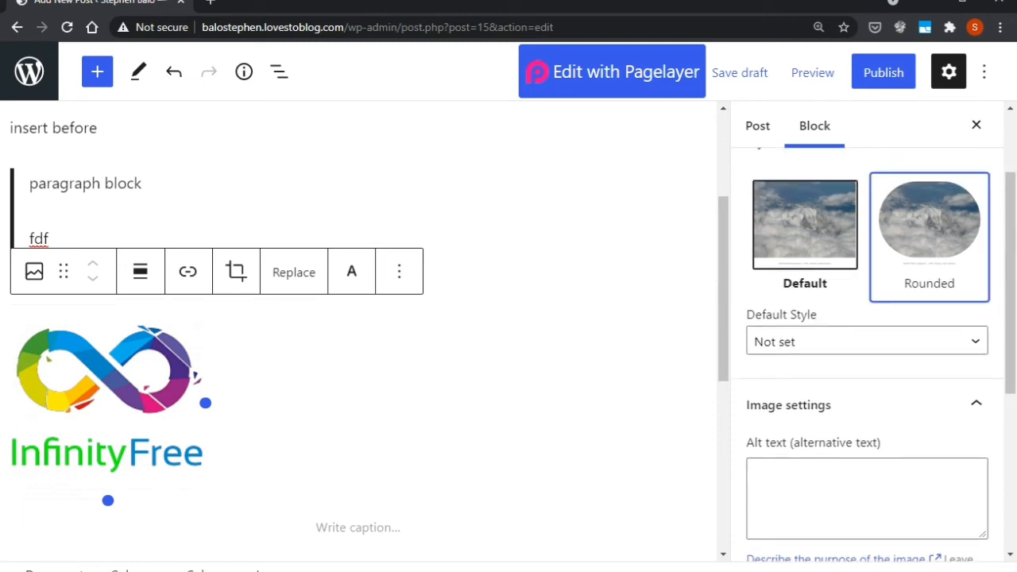
left_click(929, 219)
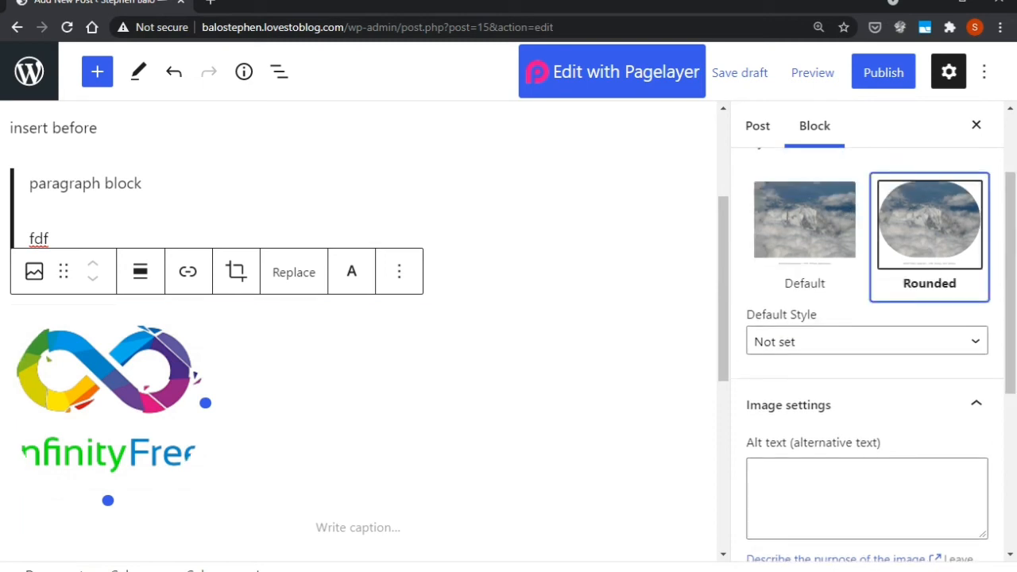
left_click(853, 215)
left_click(929, 221)
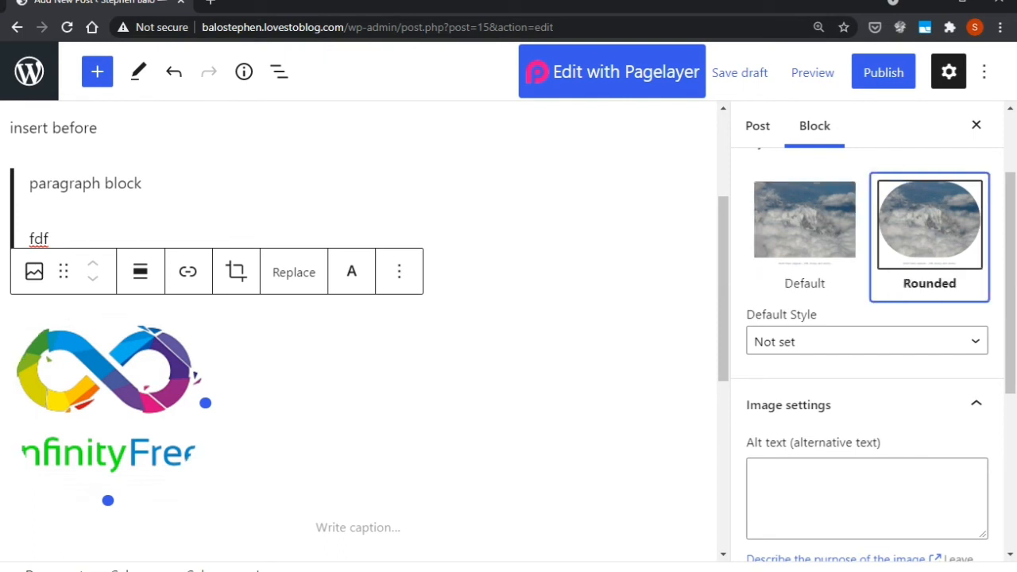
left_click(844, 221)
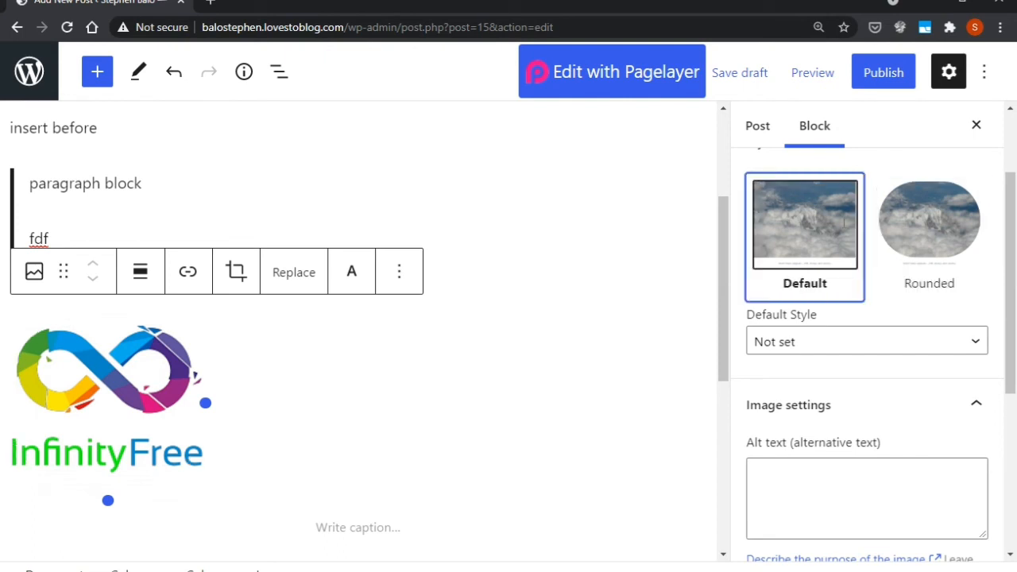
left_click(929, 227)
- Look through the image's alt text, size and dimension settings, and expand its Advanced section
scroll(985, 302, "down", 1)
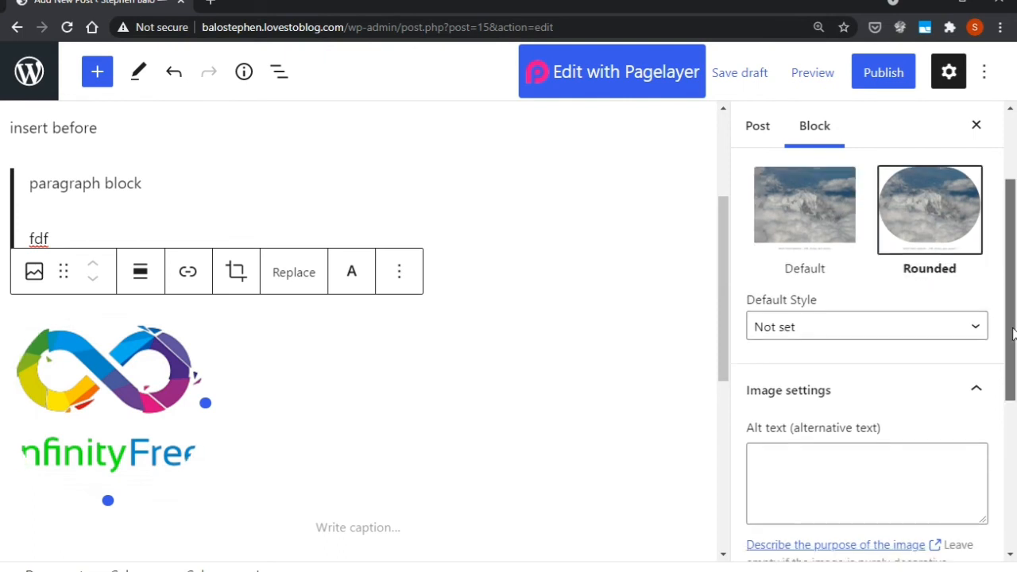
scroll(993, 276, "down", 4)
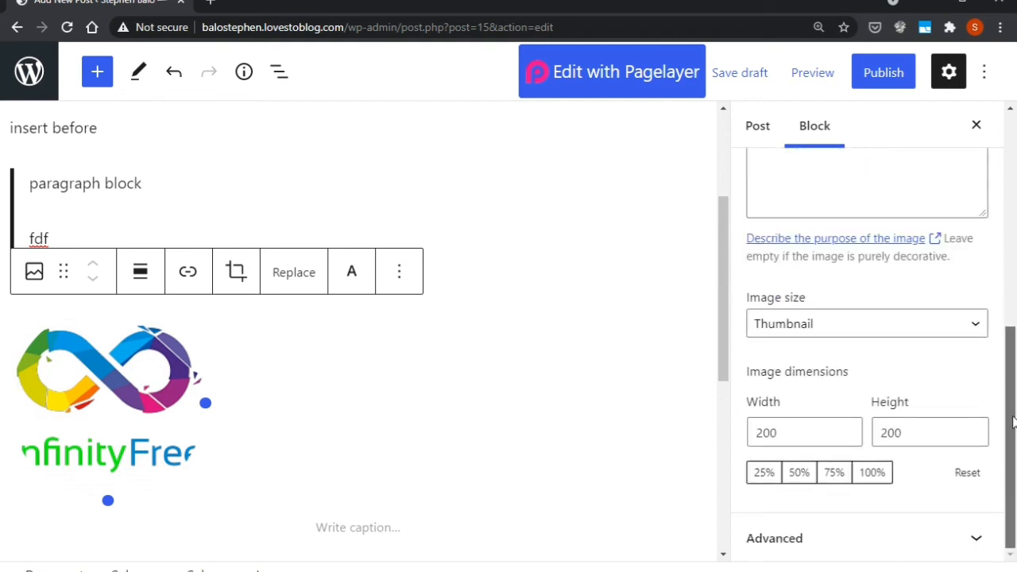
left_click(973, 538)
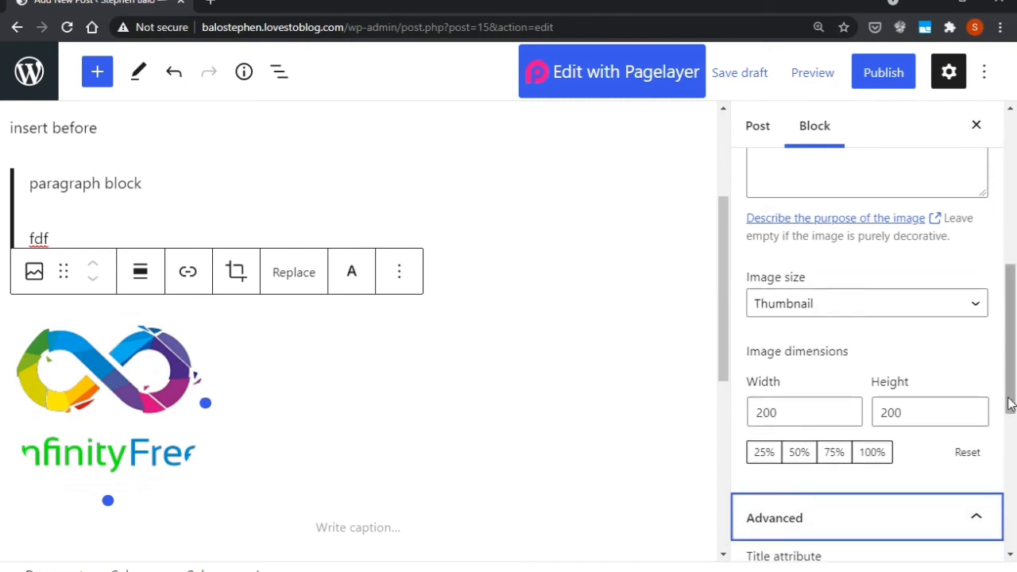
left_click_drag(1013, 451, 1013, 294)
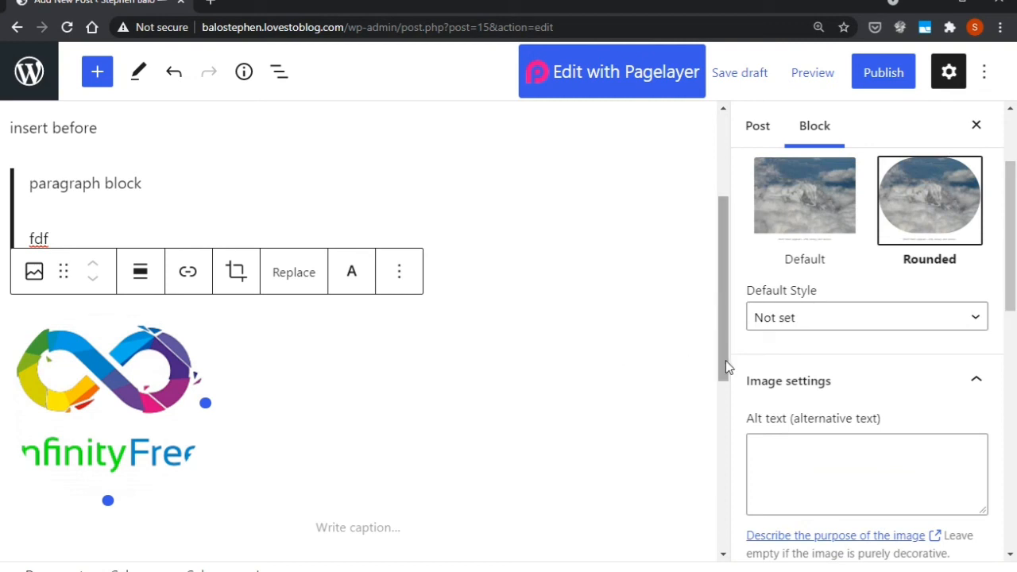
- Insert a Columns block with the 30 / 70 variation after the "ffdf" paragraph
left_click_drag(726, 368, 726, 467)
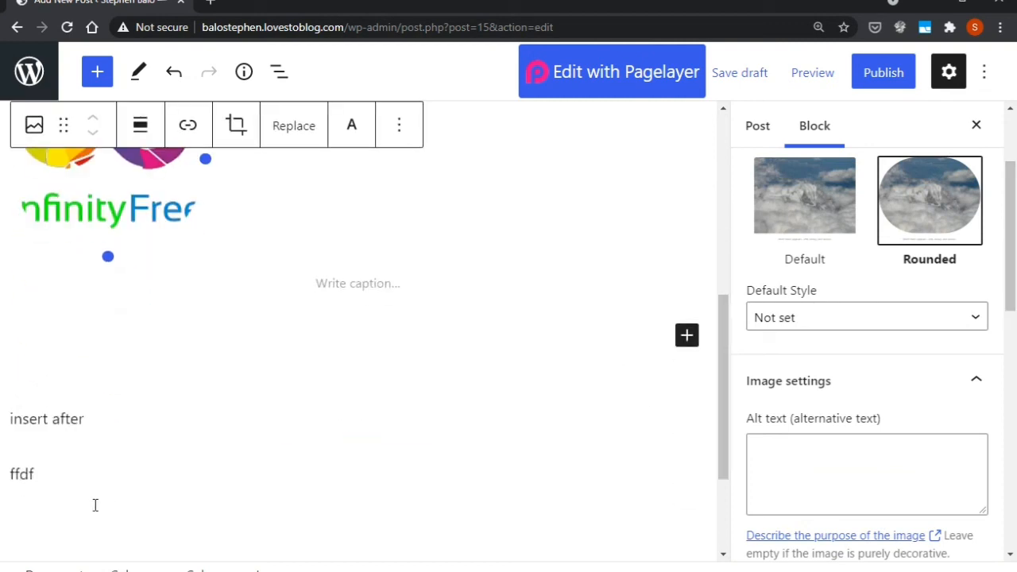
left_click(65, 516)
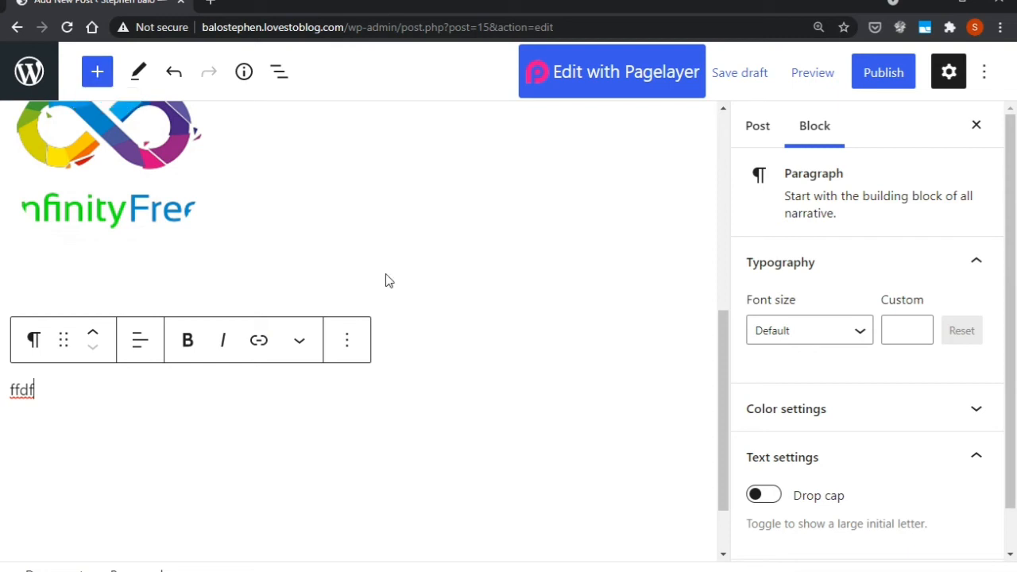
left_click(359, 341)
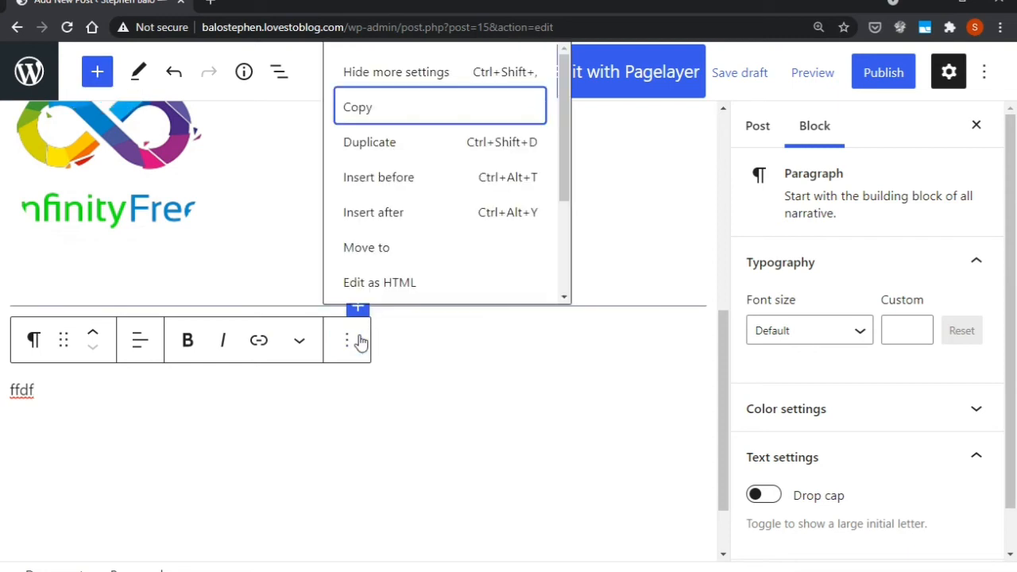
left_click(406, 215)
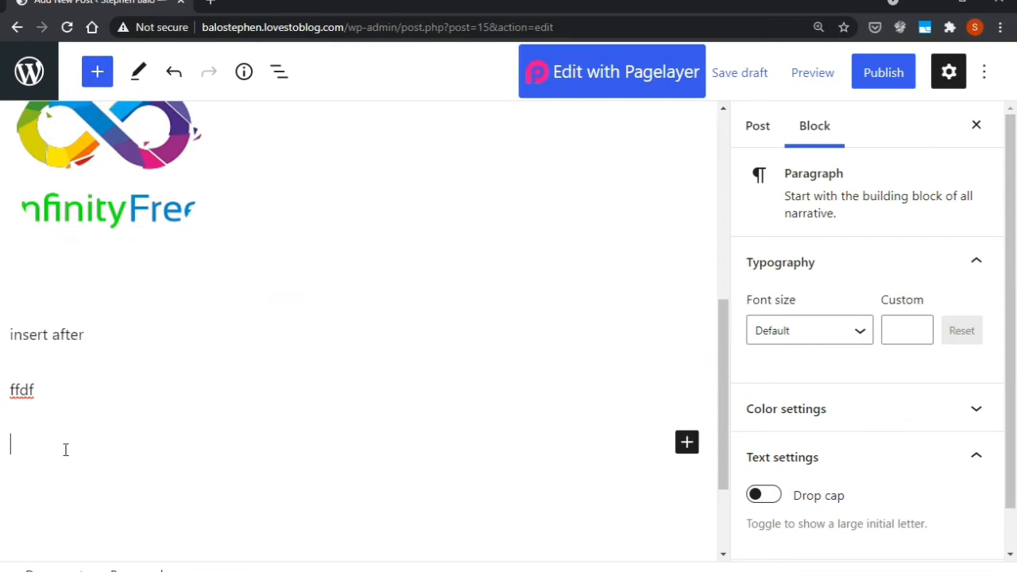
left_click(686, 443)
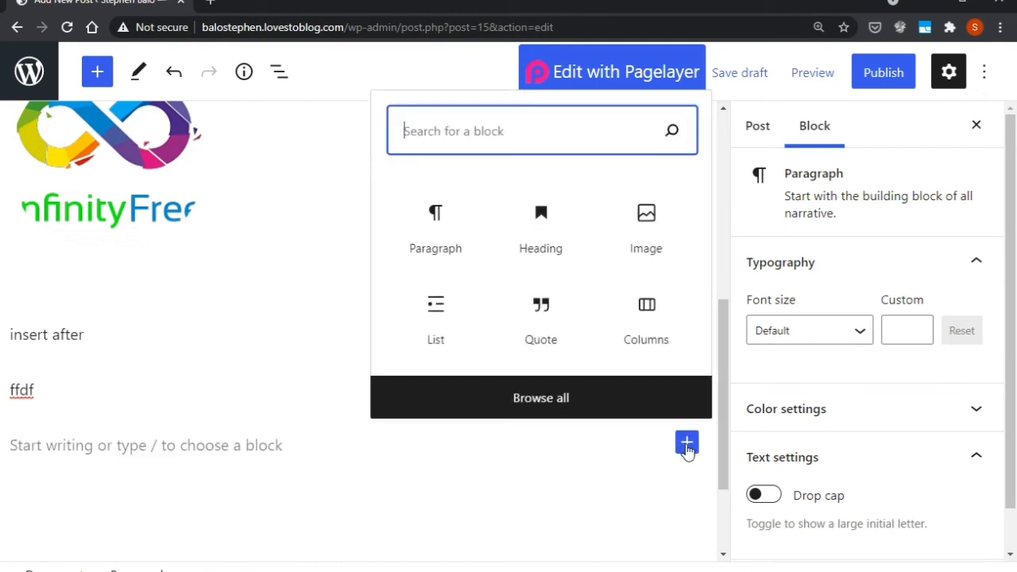
left_click(648, 310)
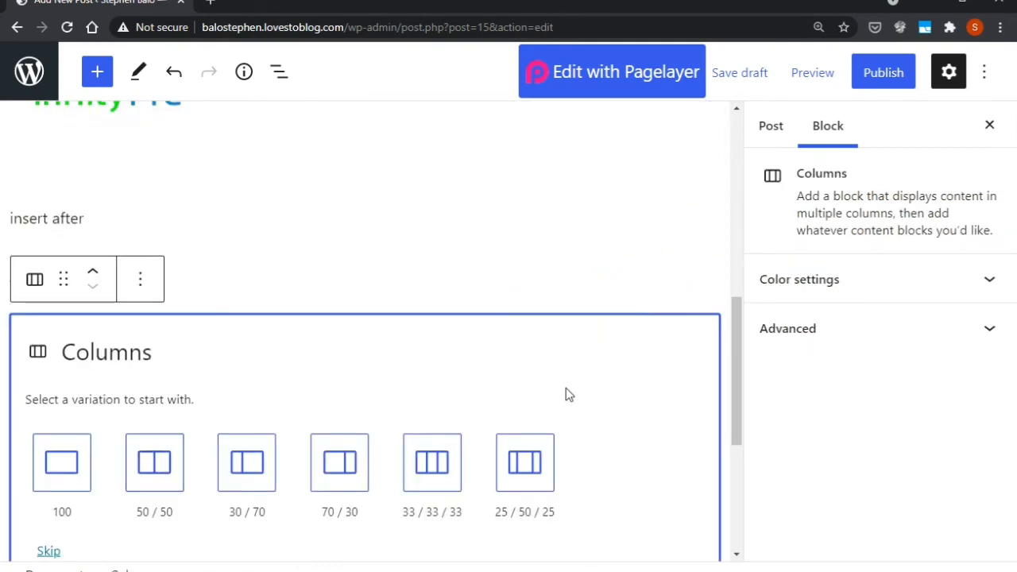
left_click_drag(732, 430, 736, 468)
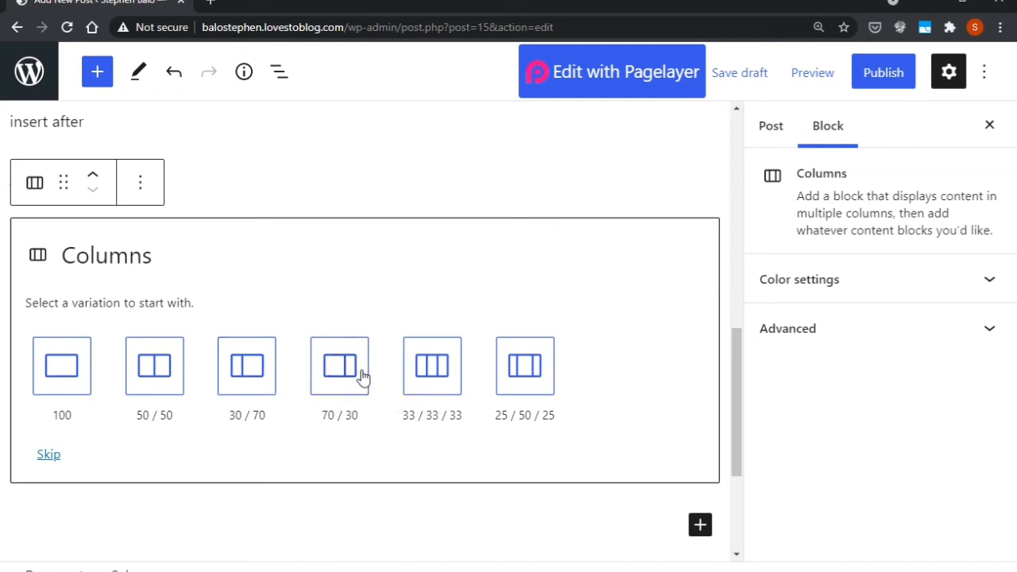
left_click(248, 378)
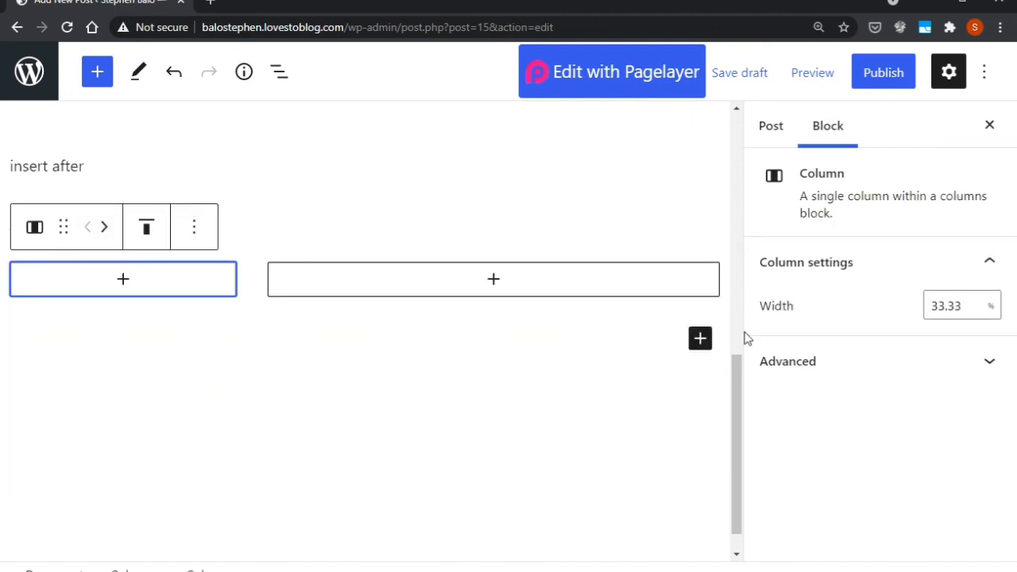
- Set the width of the narrow first column in the new Columns block to 20%
left_click_drag(737, 370, 738, 337)
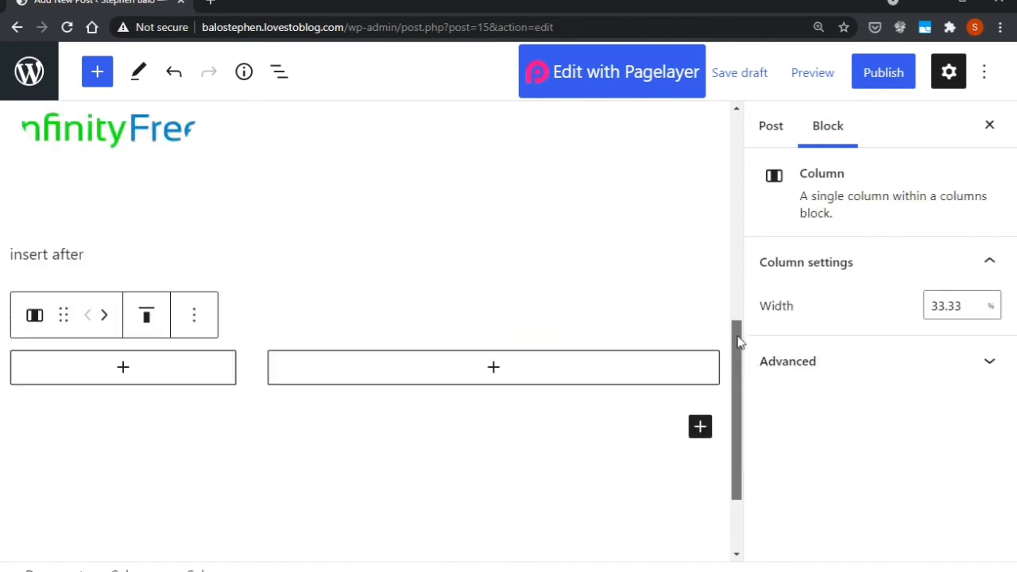
left_click(207, 368)
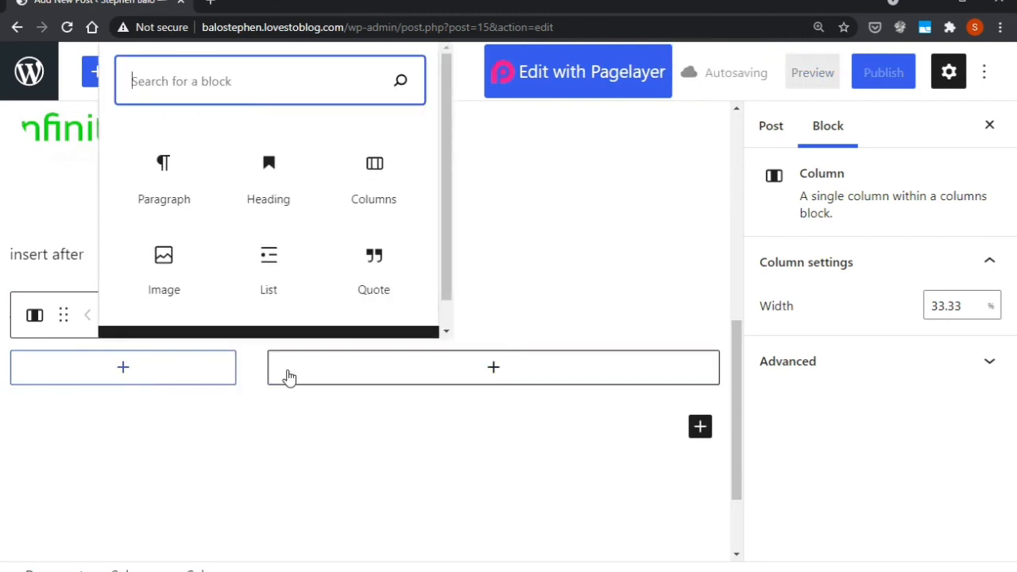
left_click(329, 374)
left_click(216, 371)
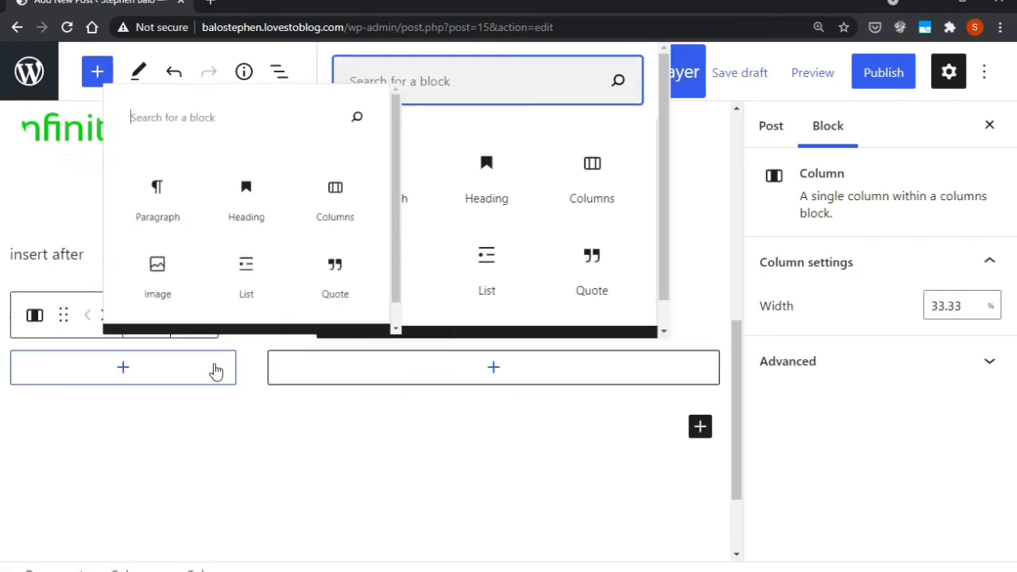
left_click(967, 305)
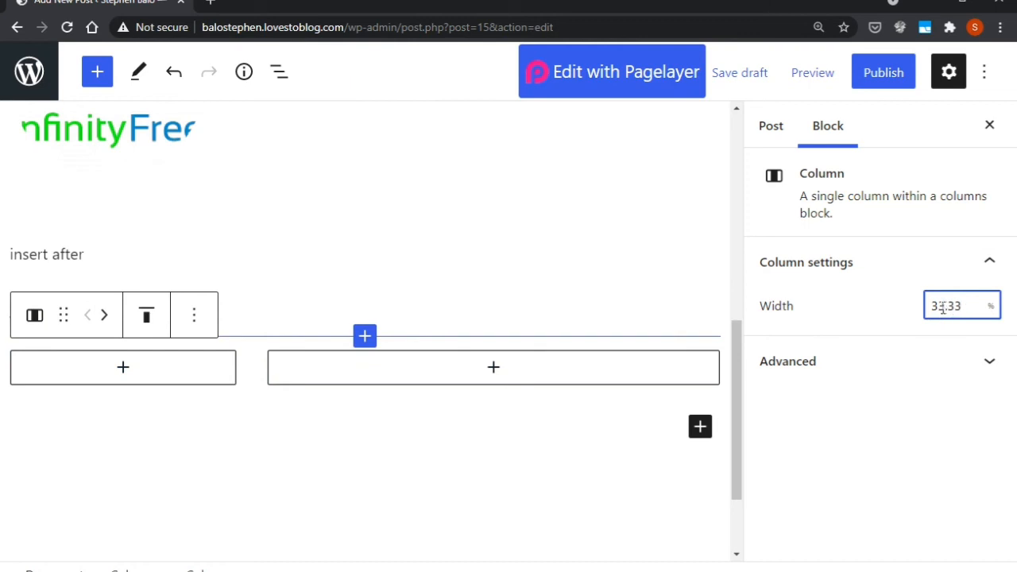
left_click_drag(966, 306, 928, 306)
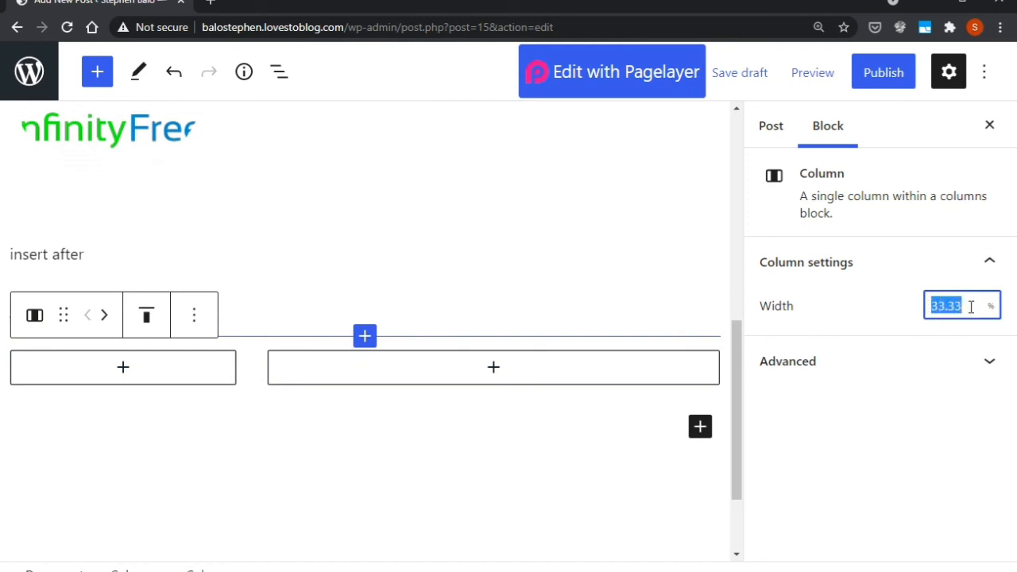
type("20")
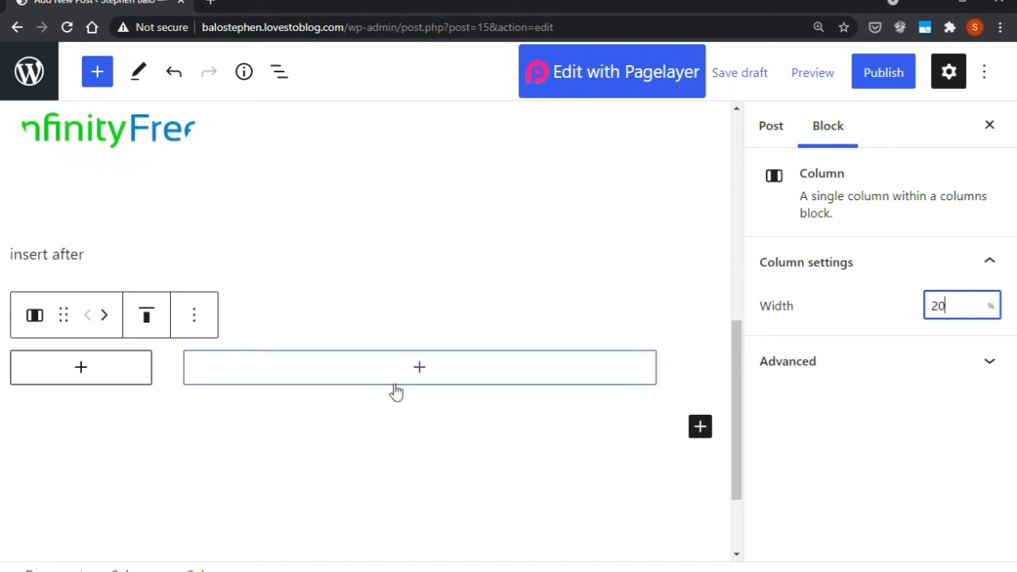
- Set the width of the second column in the Columns block to 80%
left_click(513, 372)
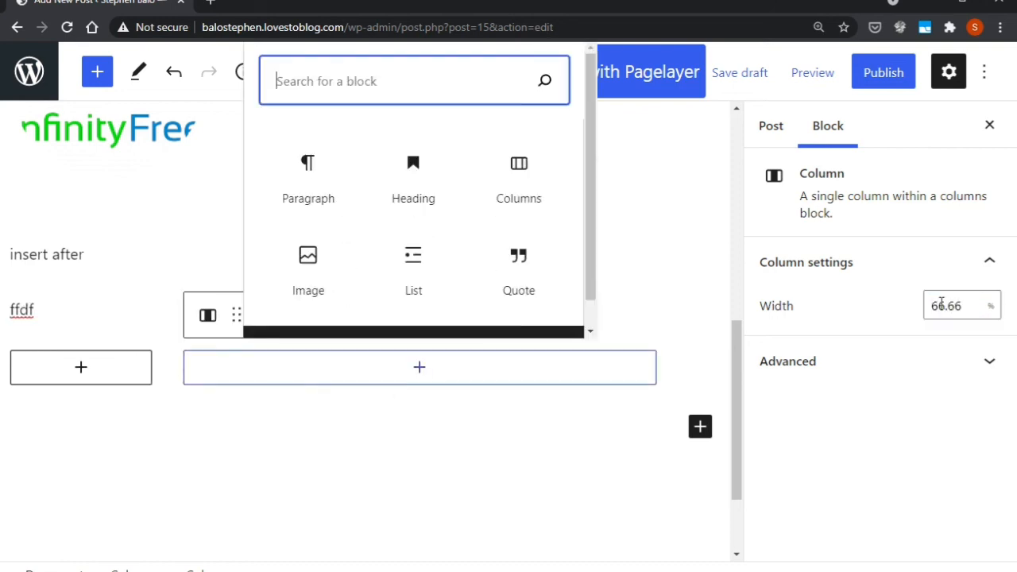
left_click_drag(966, 306, 920, 308)
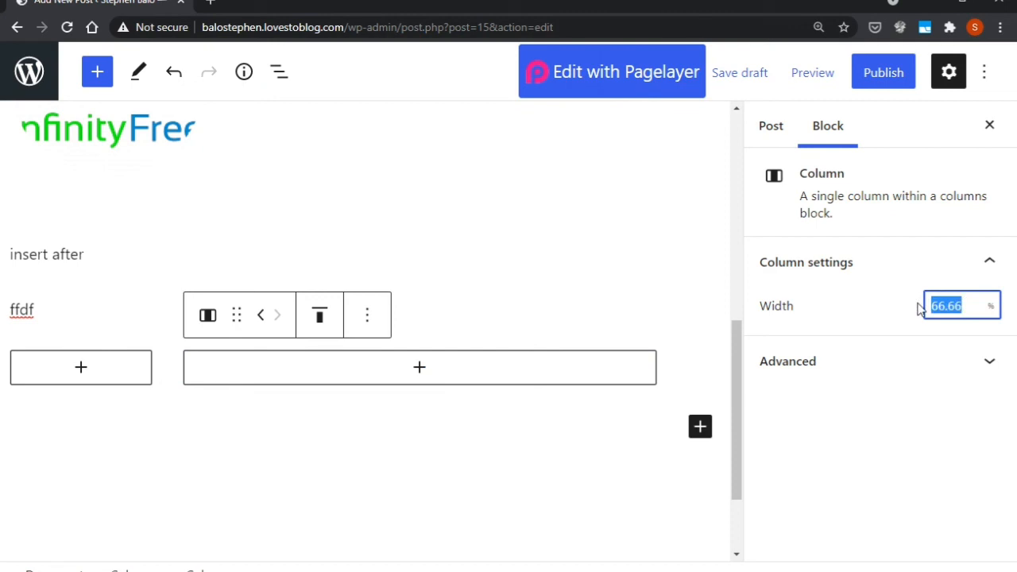
type("80")
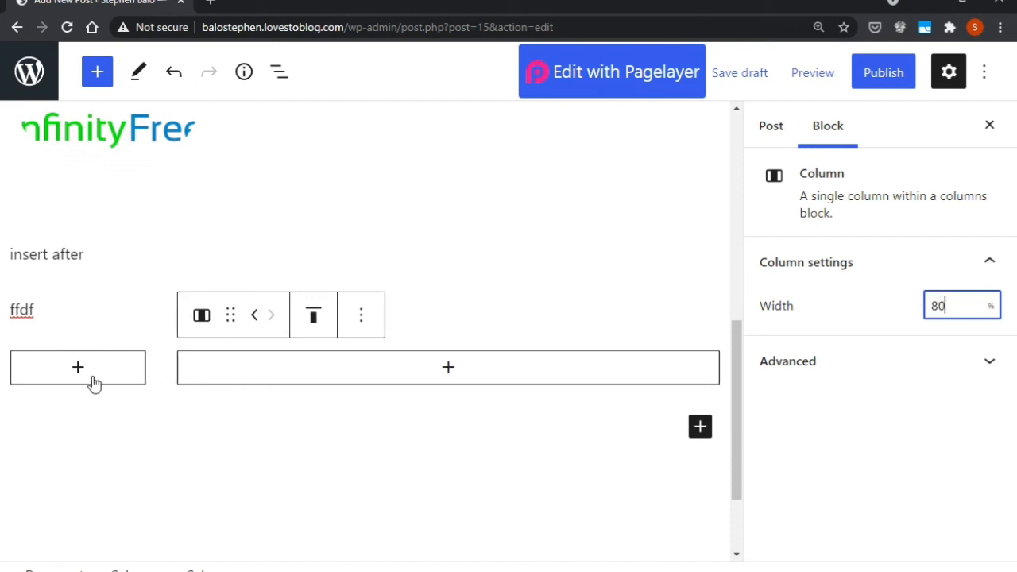
- Insert an Image block in the 80% column using infinityfree-1.png from the media library
left_click(449, 371)
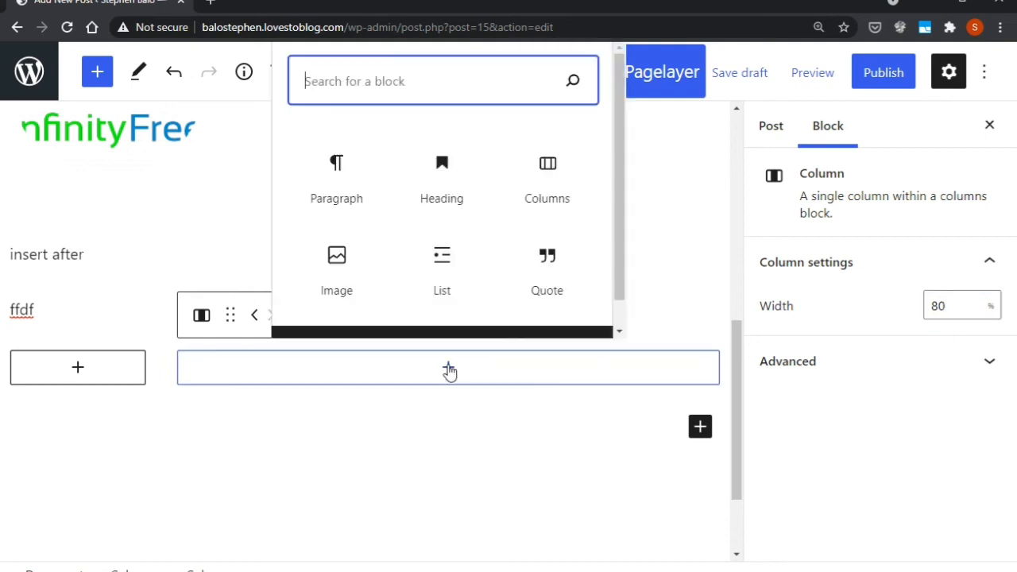
left_click(354, 277)
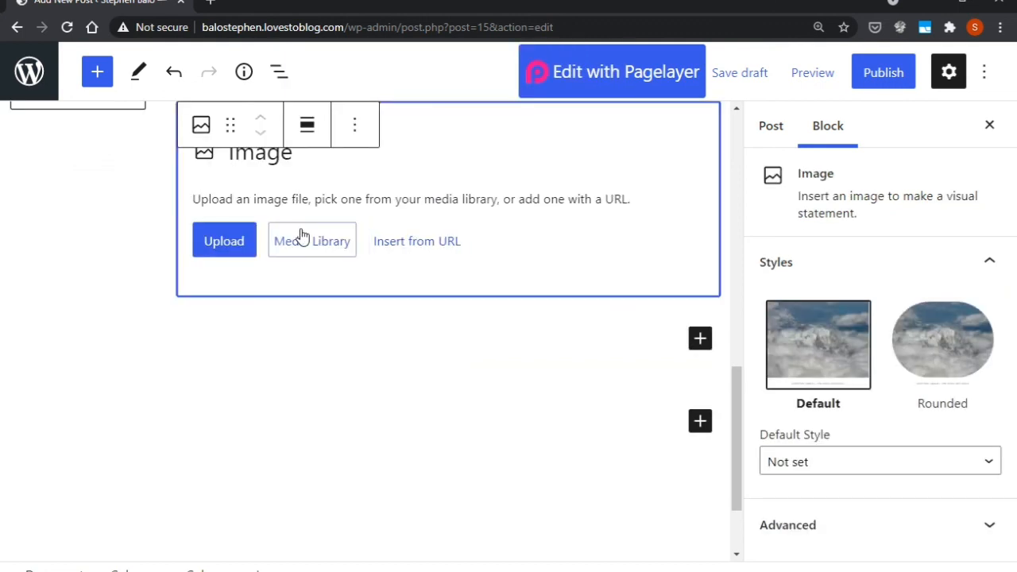
left_click(345, 244)
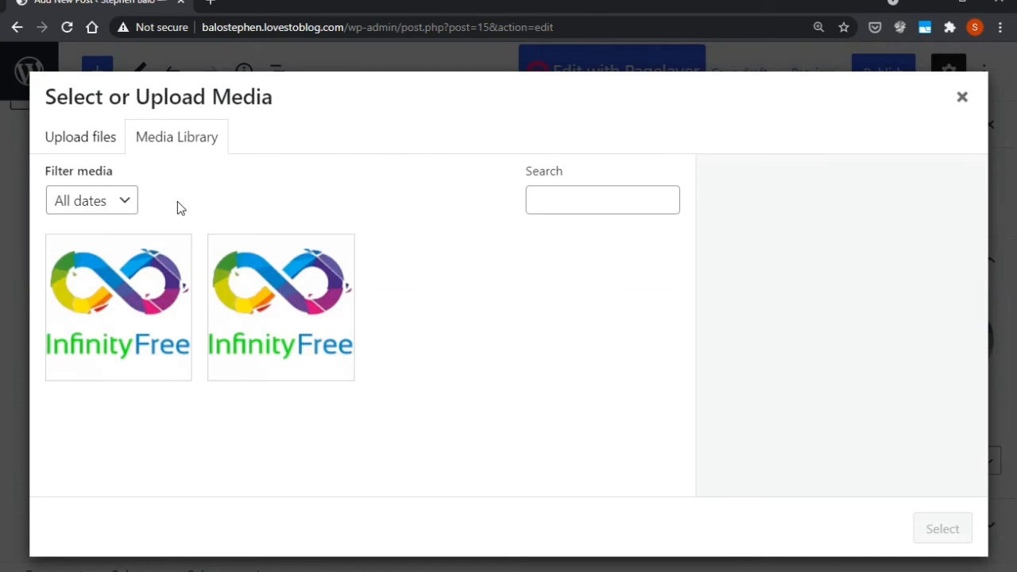
left_click(135, 304)
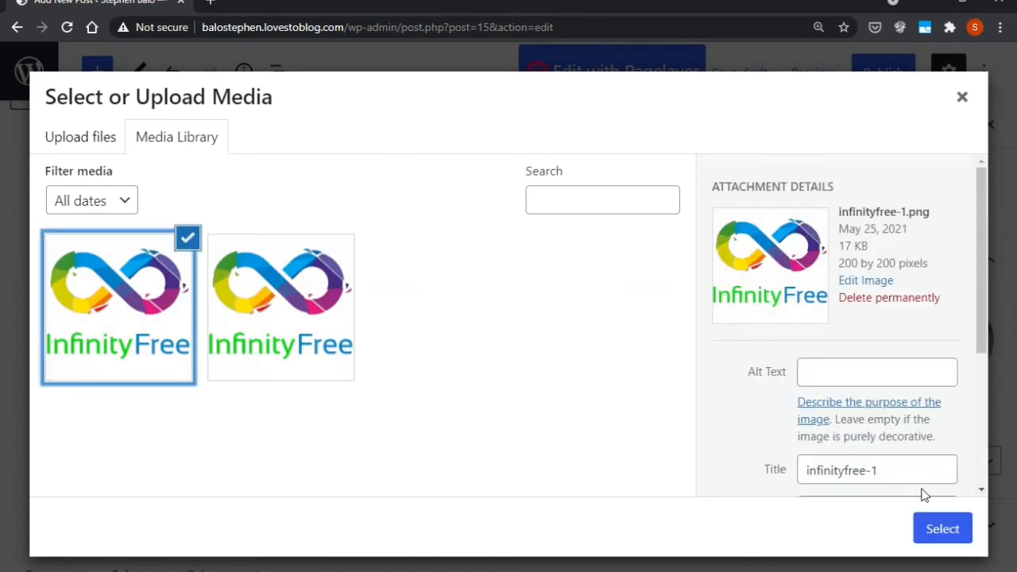
left_click(942, 529)
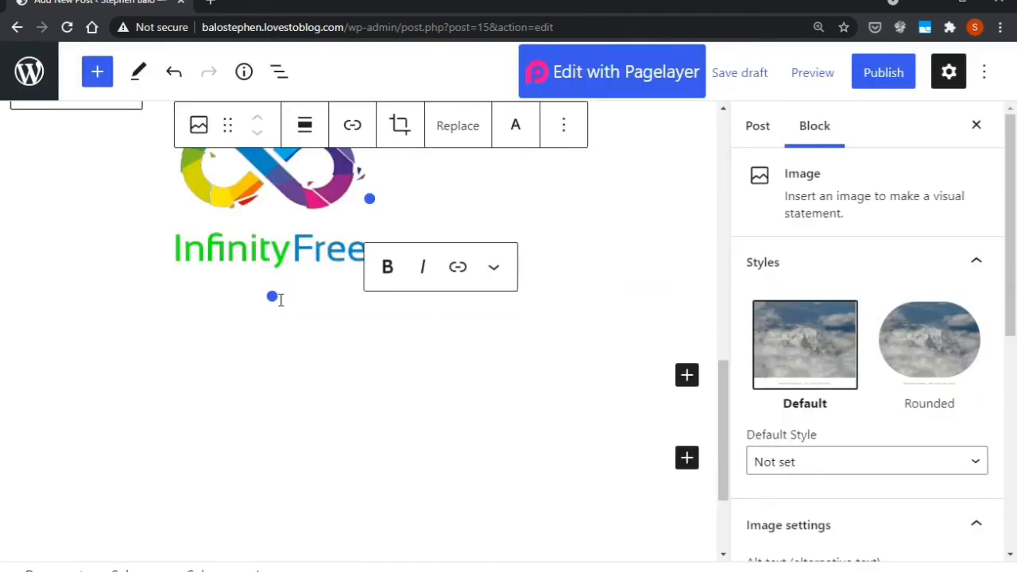
- Add a Paragraph block reading "this is the infinity free logo" in the 20% column
left_click_drag(719, 382, 719, 320)
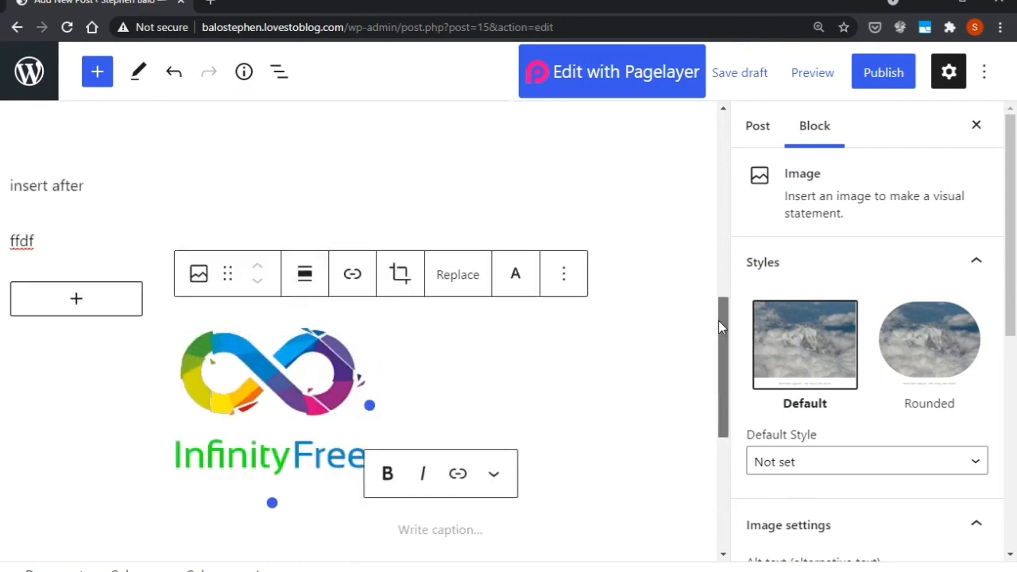
left_click(76, 302)
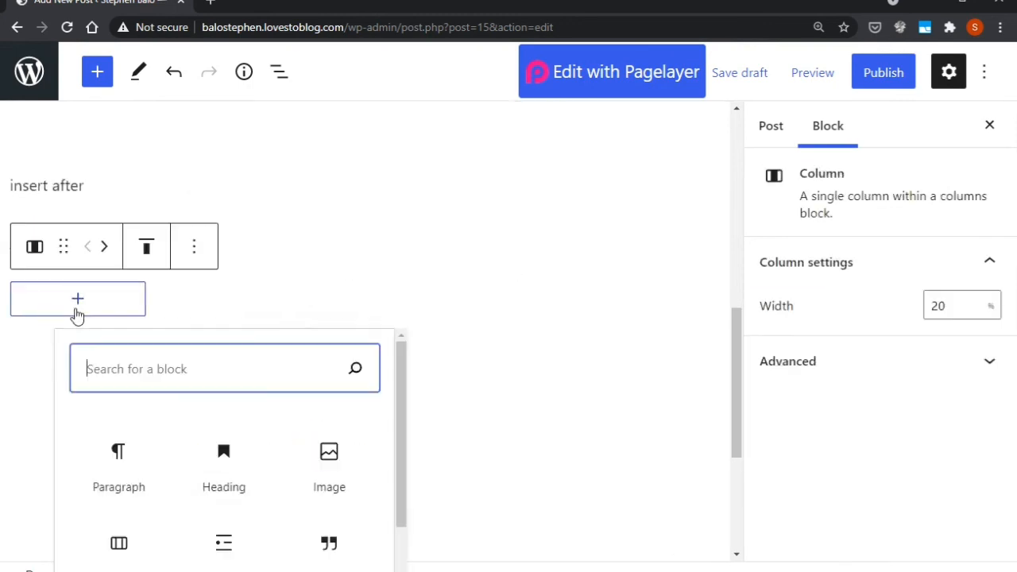
left_click(121, 460)
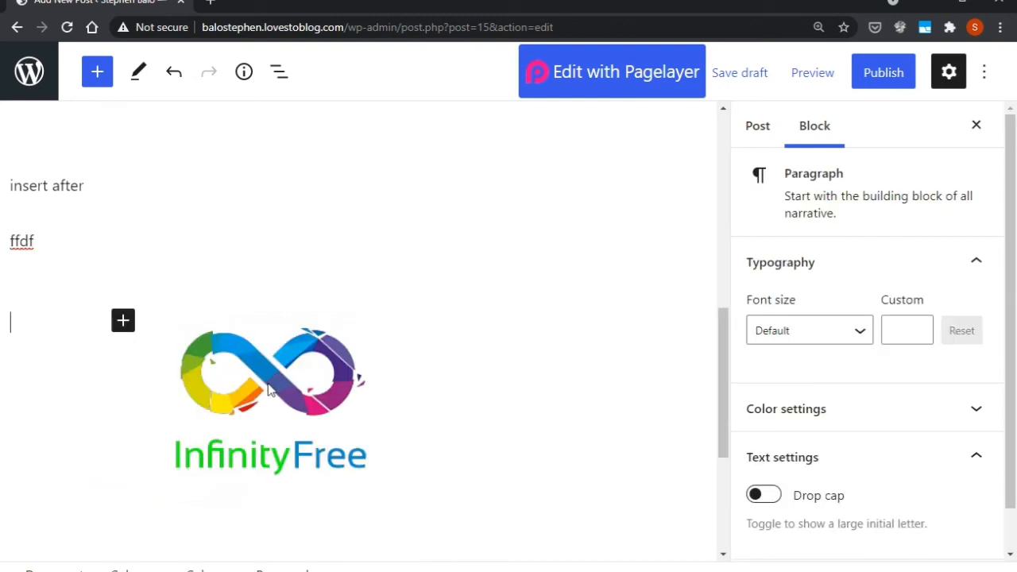
type("this is t")
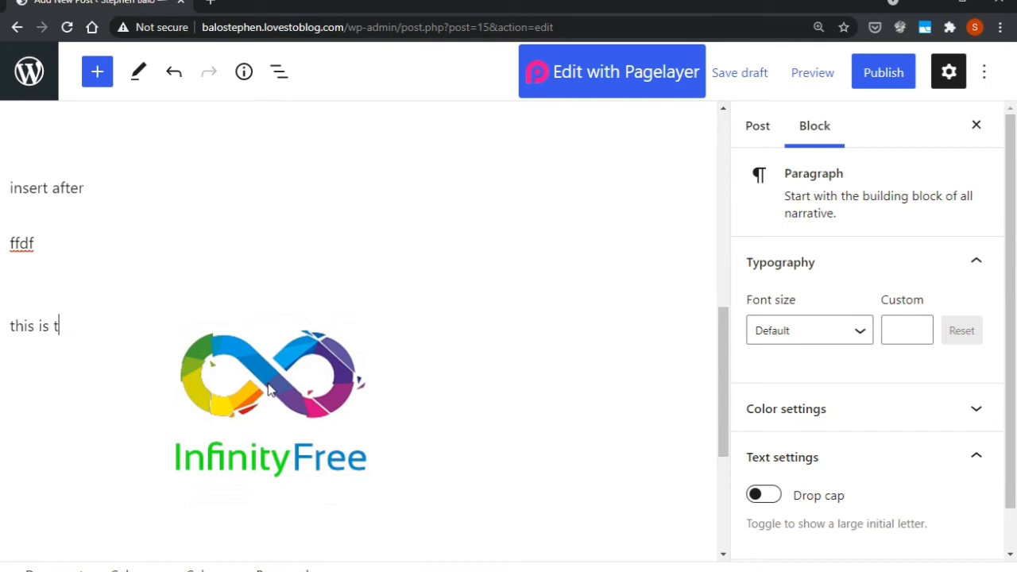
type("he infinity free ")
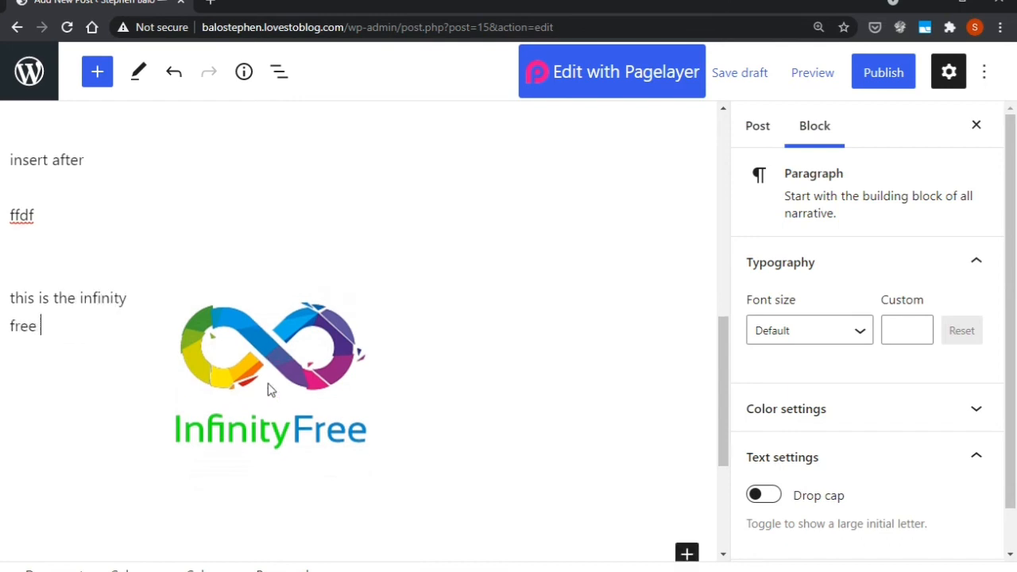
type("logo")
left_click(479, 346)
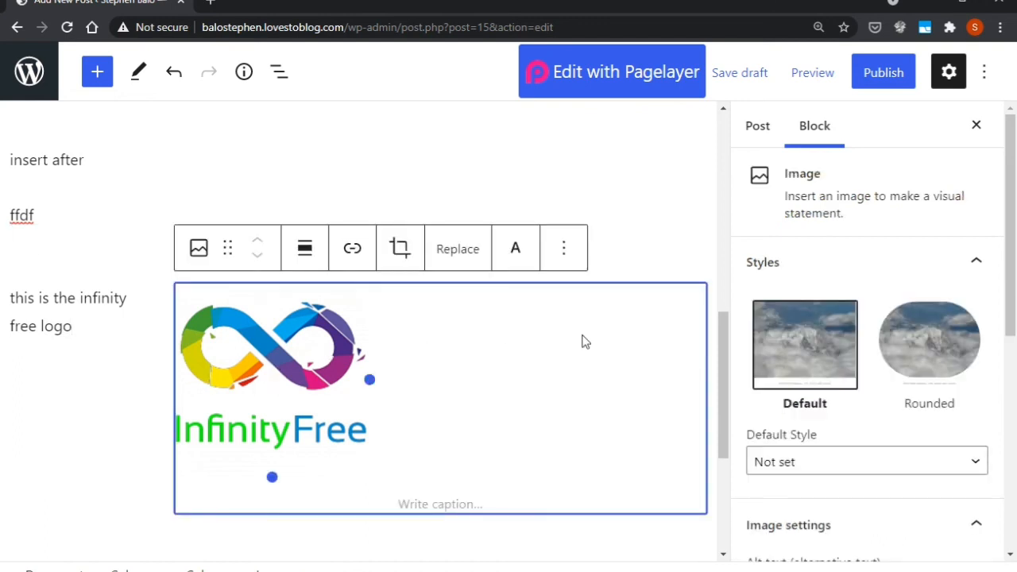
- Browse the full list of blocks available to insert, down to the embeds, and return to the "insert after" paragraph
left_click(720, 376)
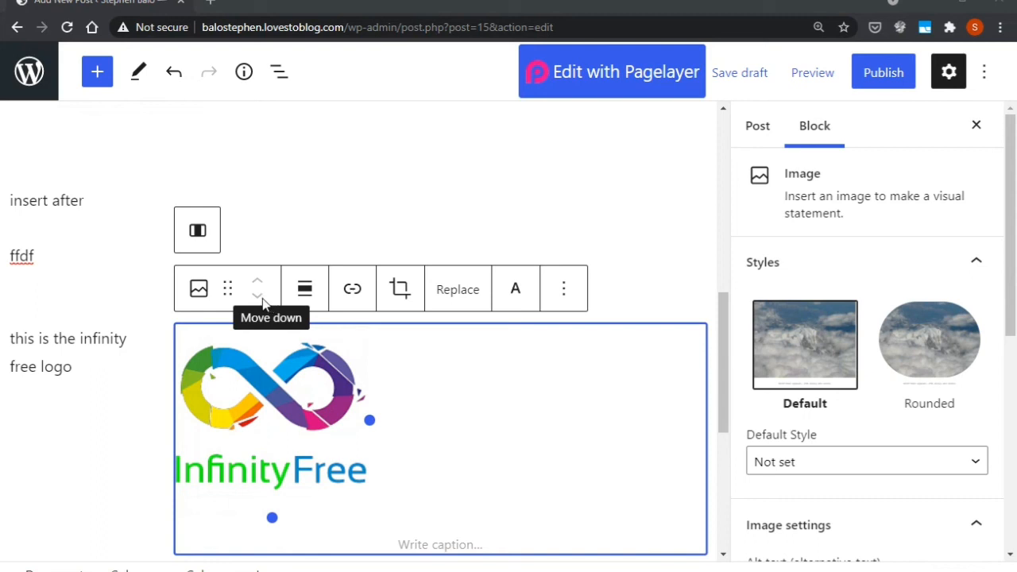
left_click(93, 73)
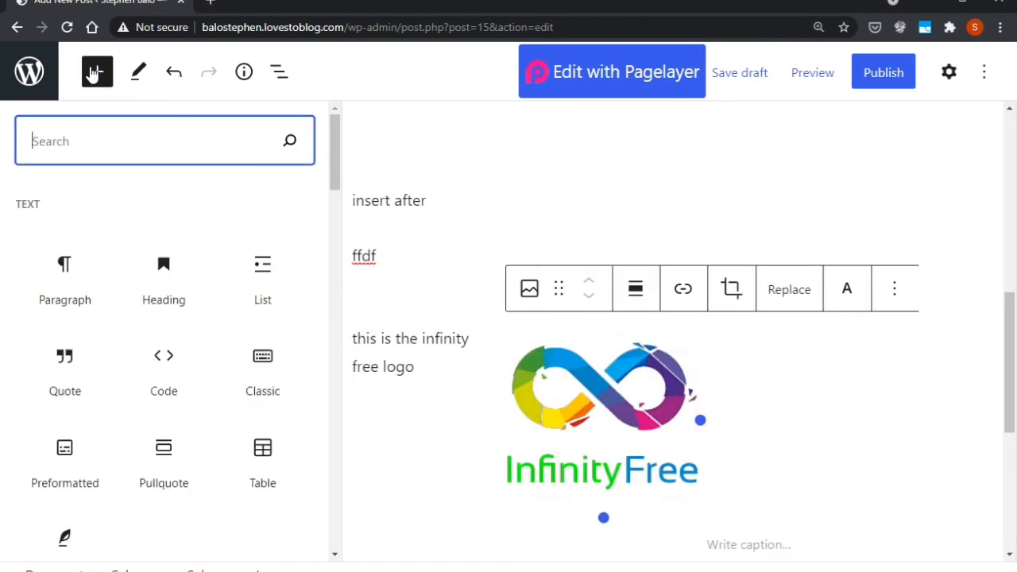
left_click_drag(332, 184, 334, 541)
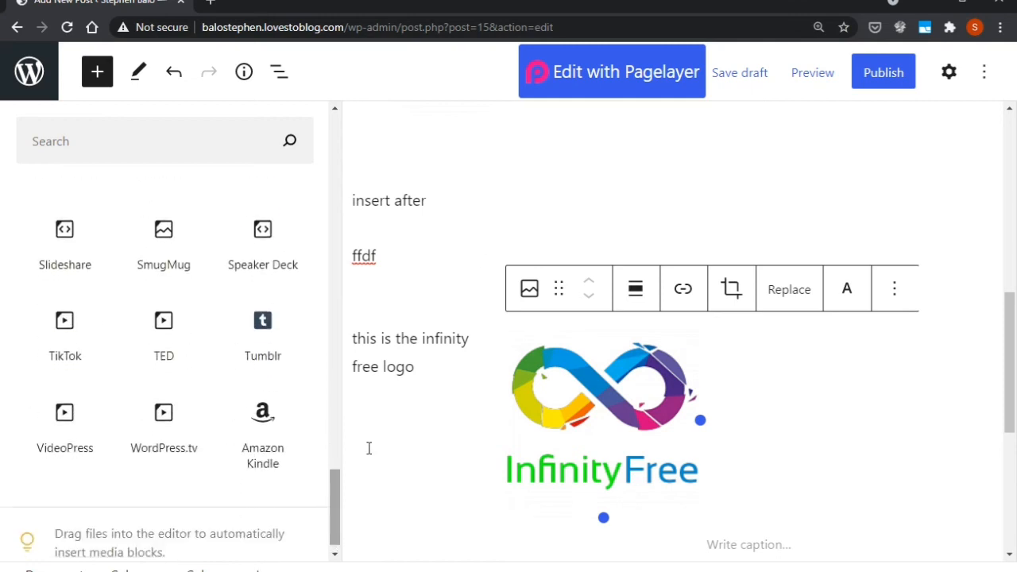
left_click(524, 208)
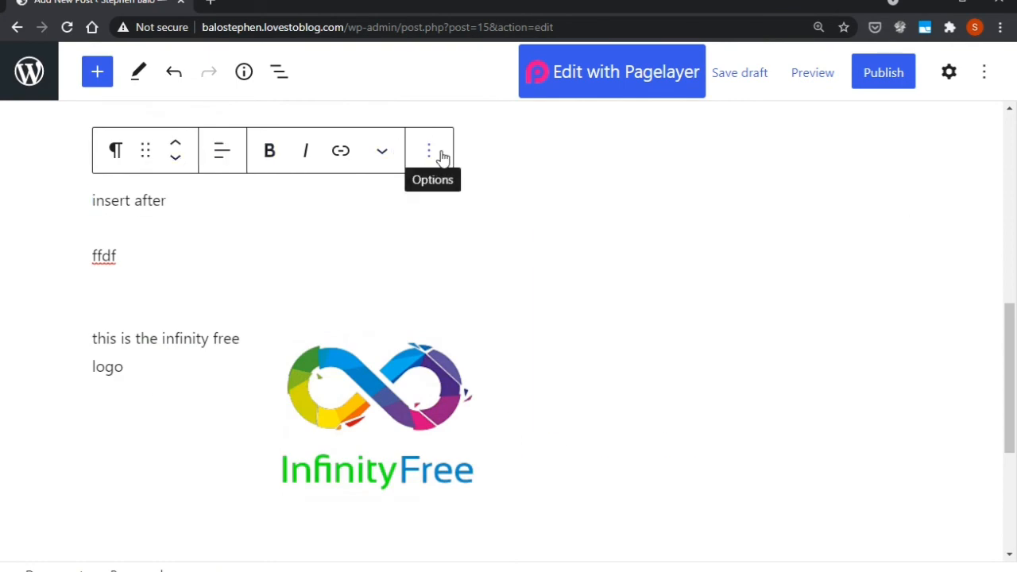
- Show the settings sidebar and compare the block settings of the "insert after" paragraph with those of the InfinityFree image in the column
left_click(949, 73)
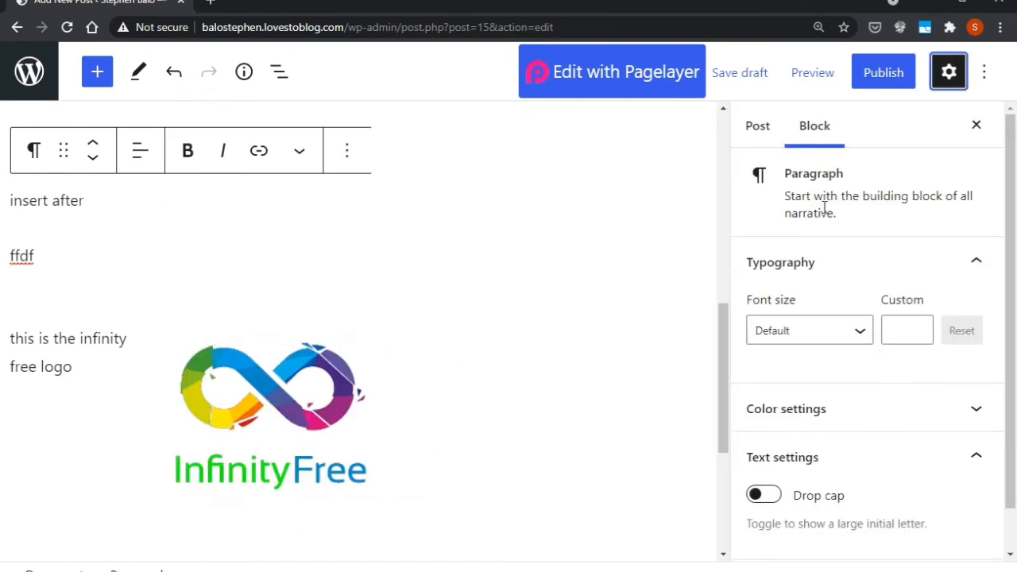
left_click_drag(1015, 291, 1016, 243)
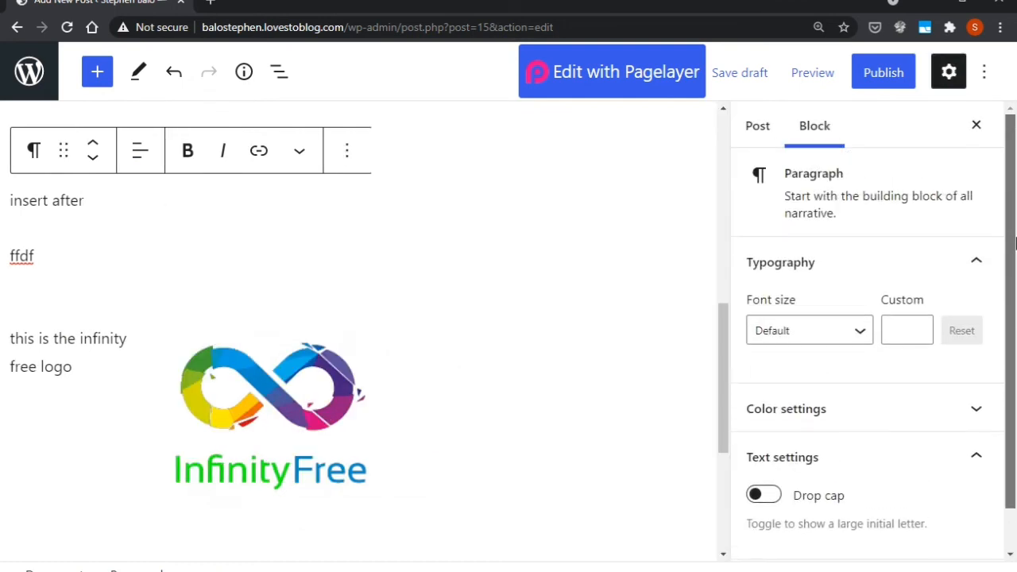
left_click_drag(718, 369, 720, 367)
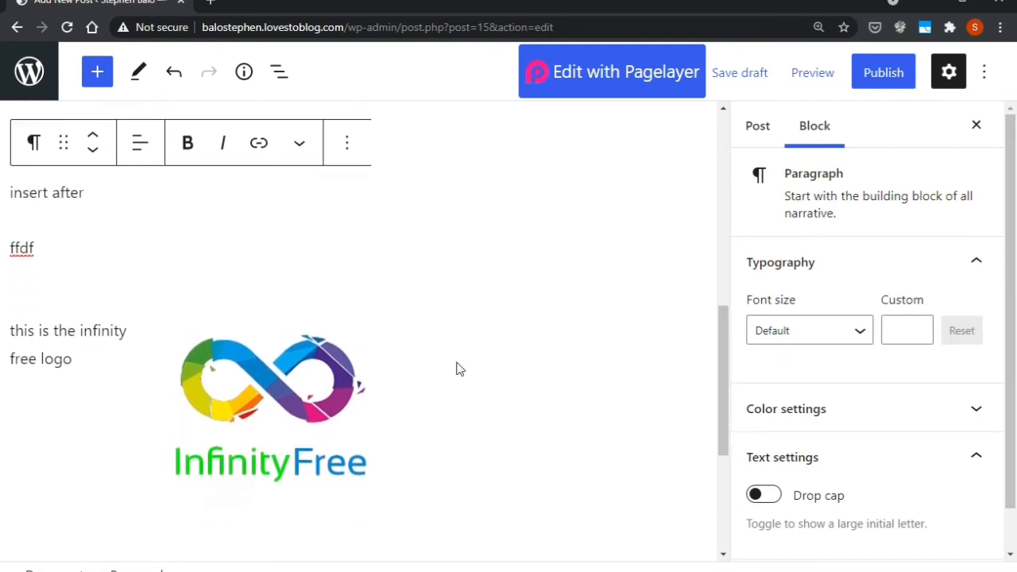
left_click(269, 393)
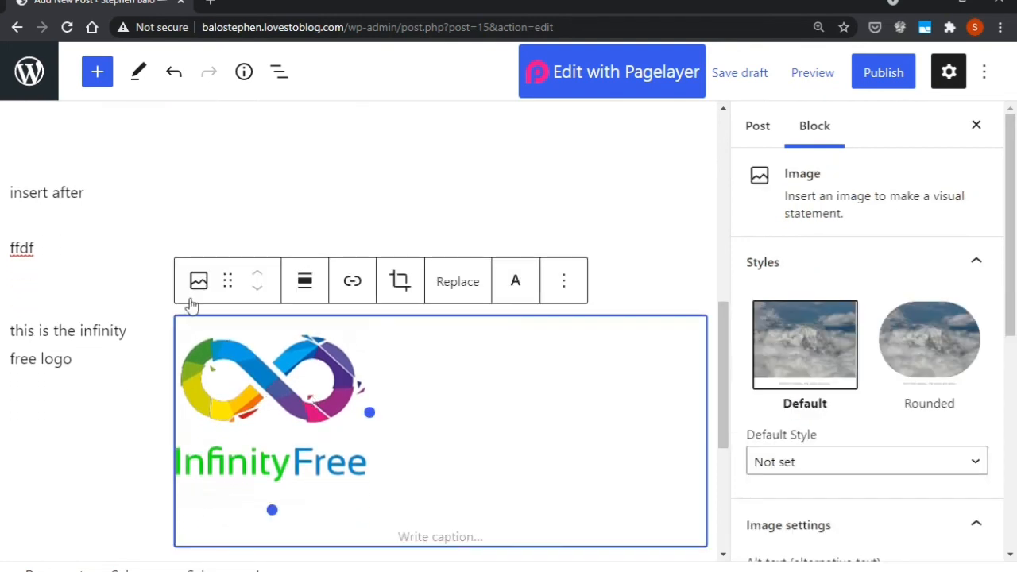
left_click(265, 201)
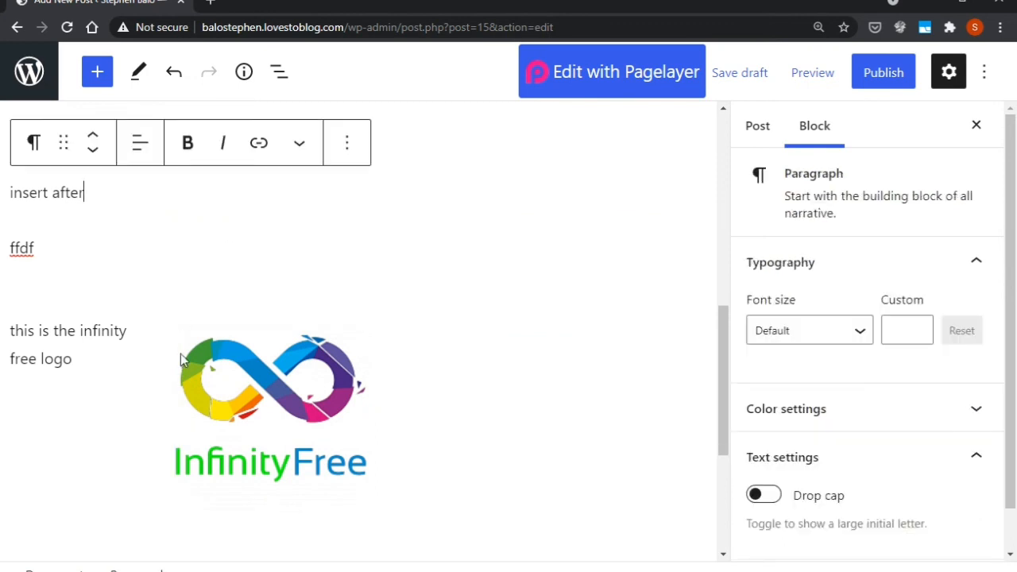
left_click(260, 368)
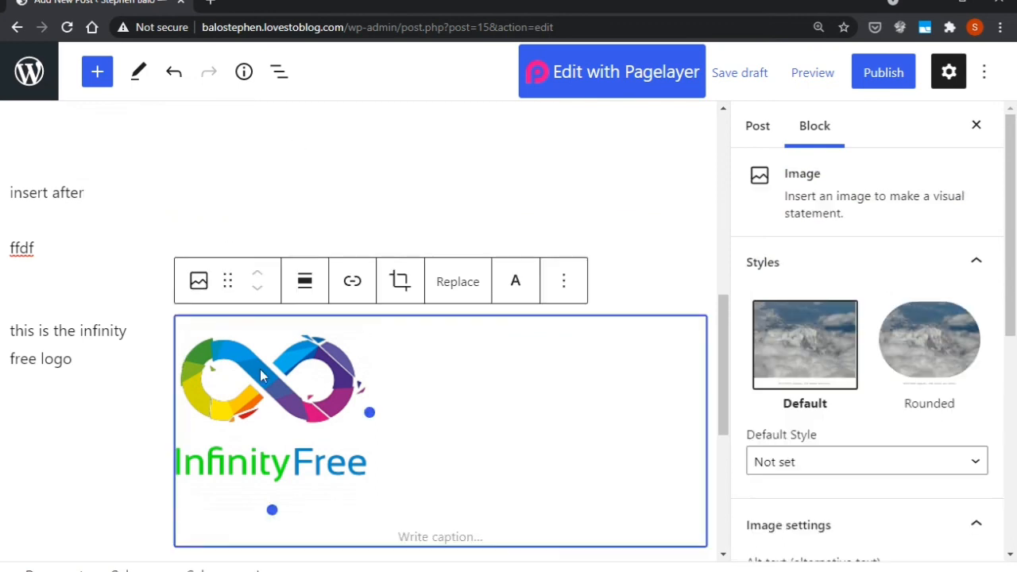
left_click(244, 198)
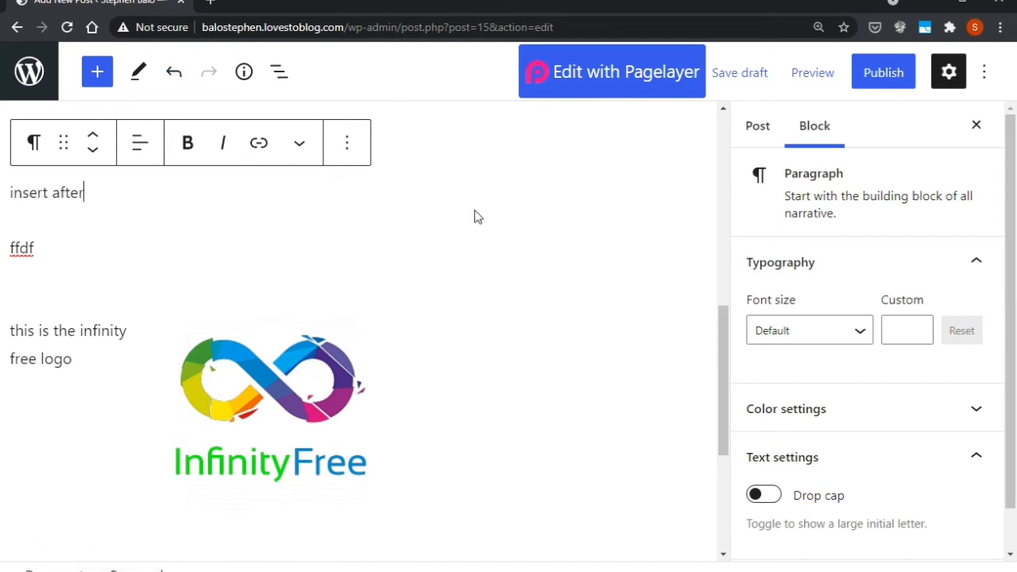
mouse_move(475, 211)
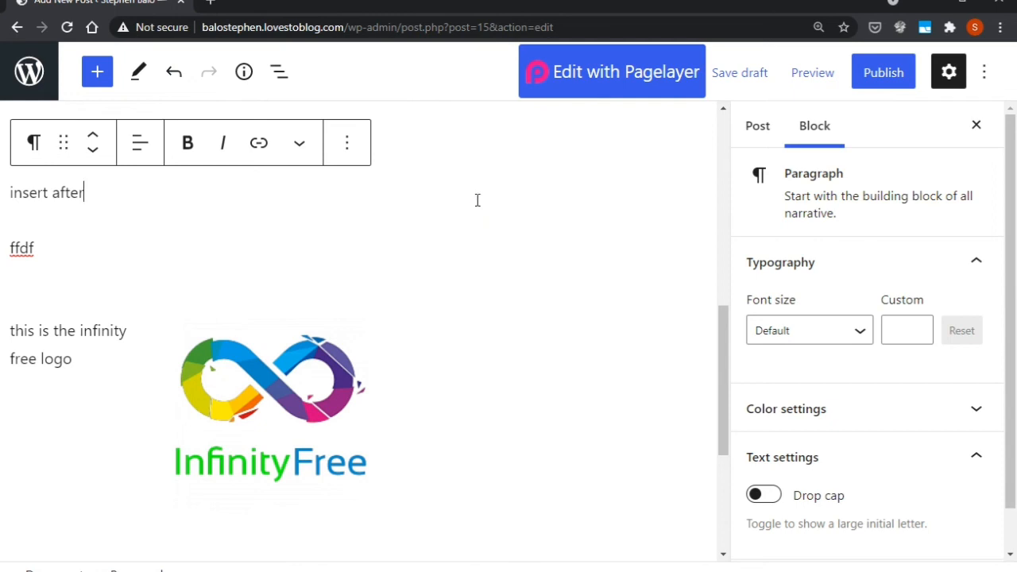